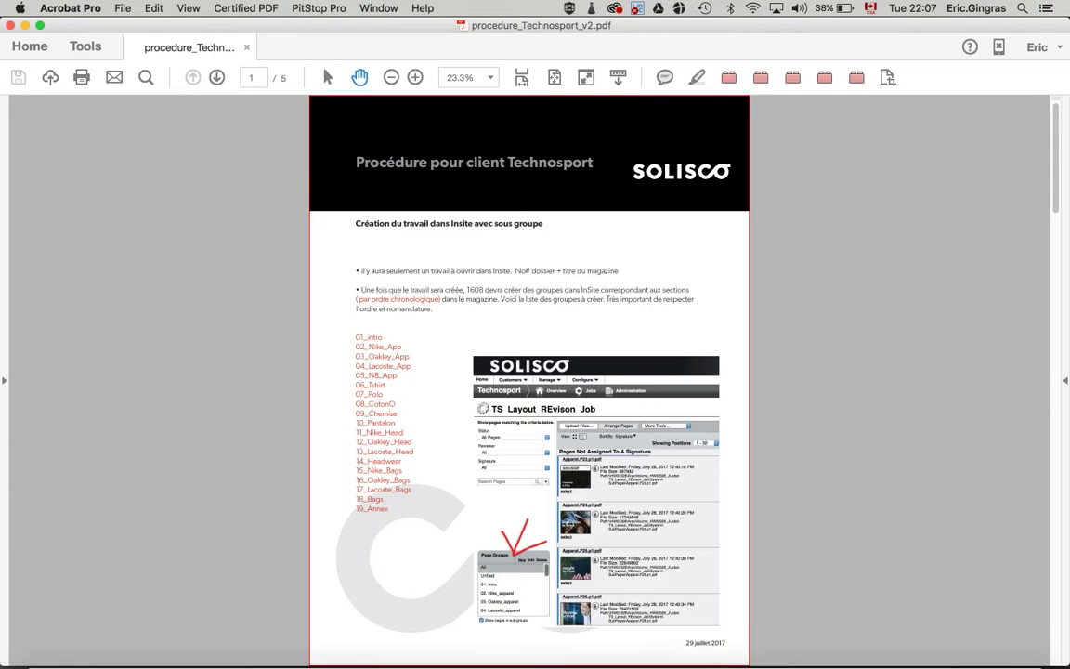
- Switch to Firefox and open the page list of the TS_Layout_REvison_Job job in InSite
click(661, 656)
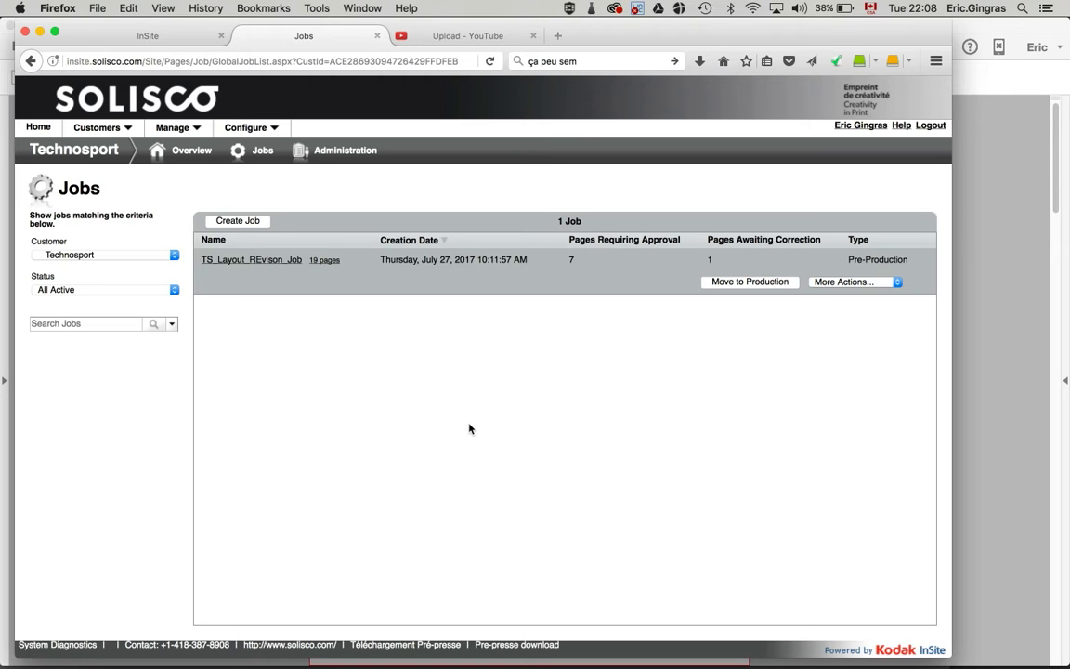
mouse_move(560, 655)
click(297, 262)
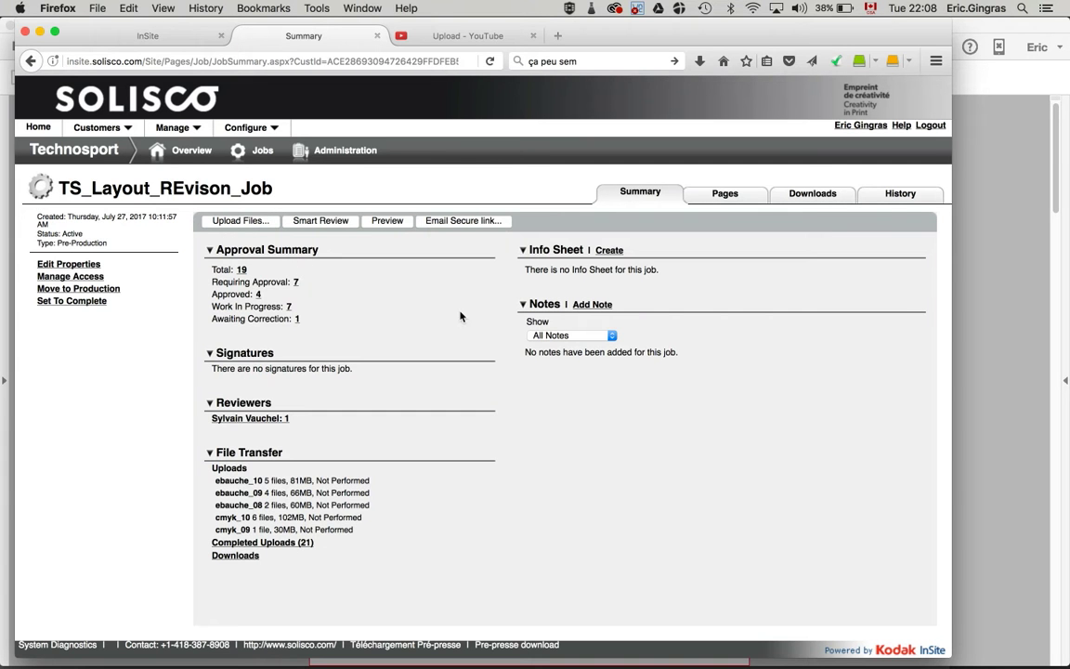
click(730, 198)
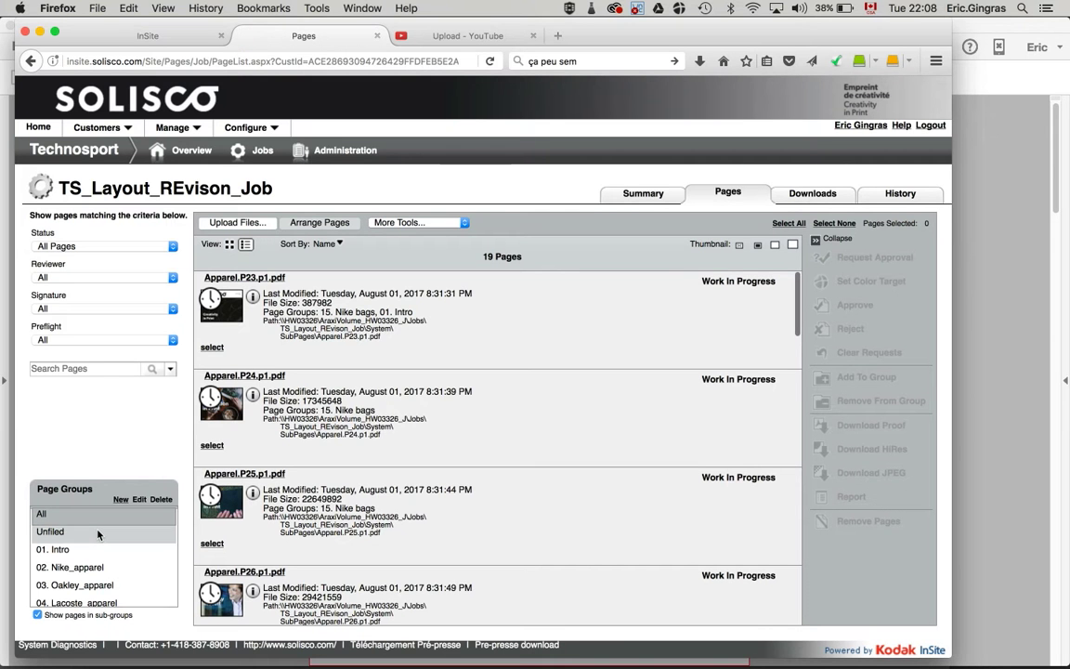
- Review the job's page groups against the section list in the Technosport procedure PDF
scroll(98, 534, down, 5)
scroll(97, 558, up, 3)
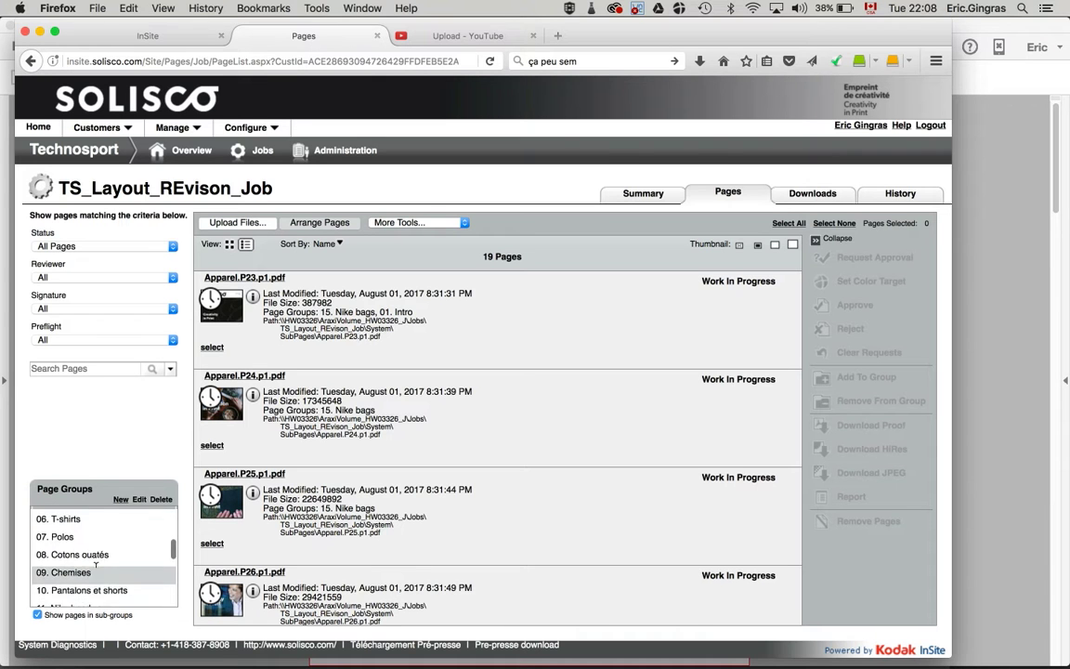
scroll(97, 557, up, 4)
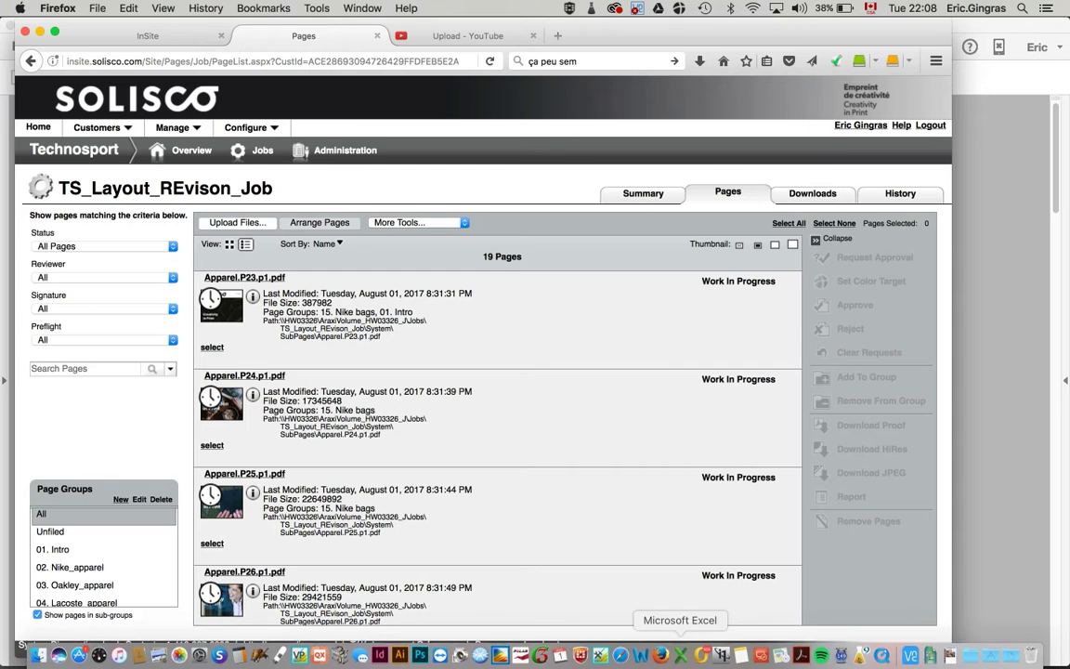
click(1010, 654)
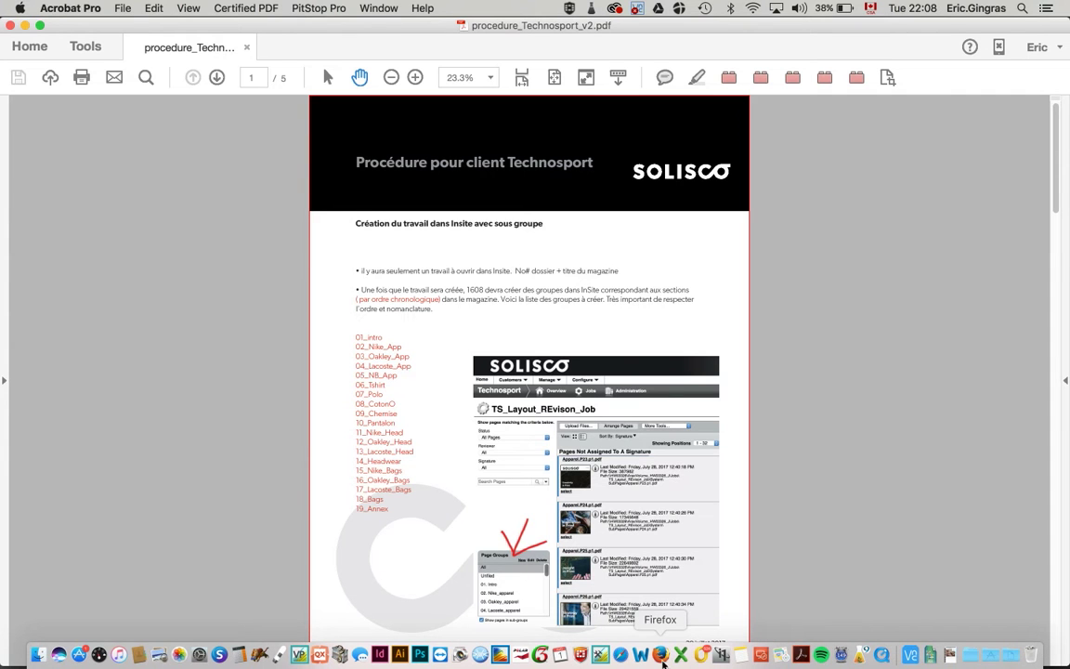
click(660, 655)
scroll(105, 563, down, 5)
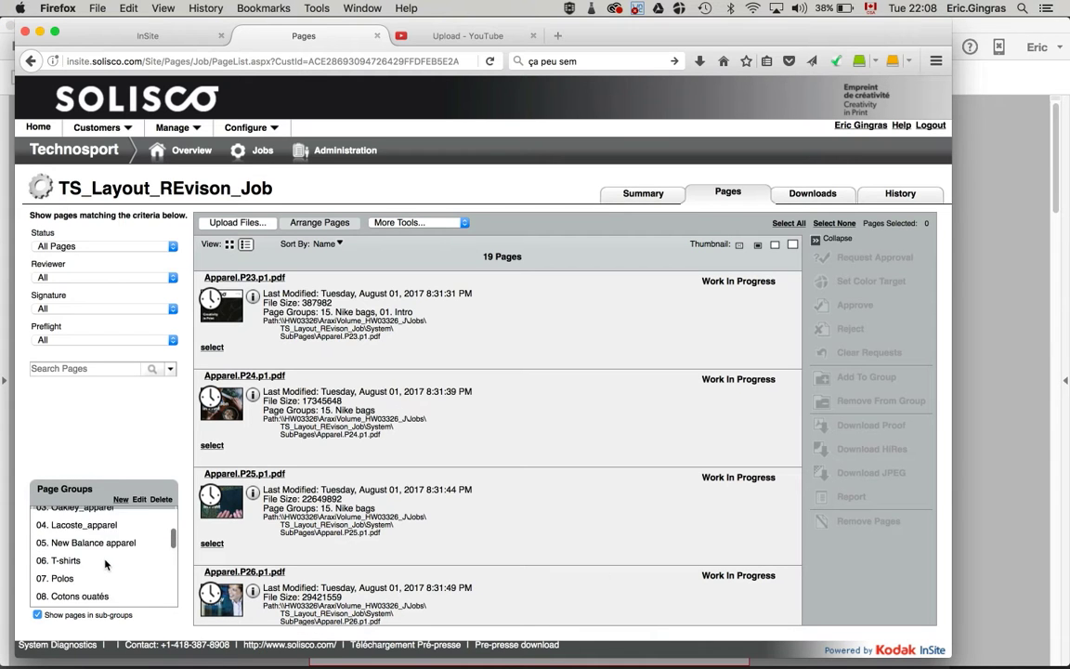
scroll(98, 553, up, 5)
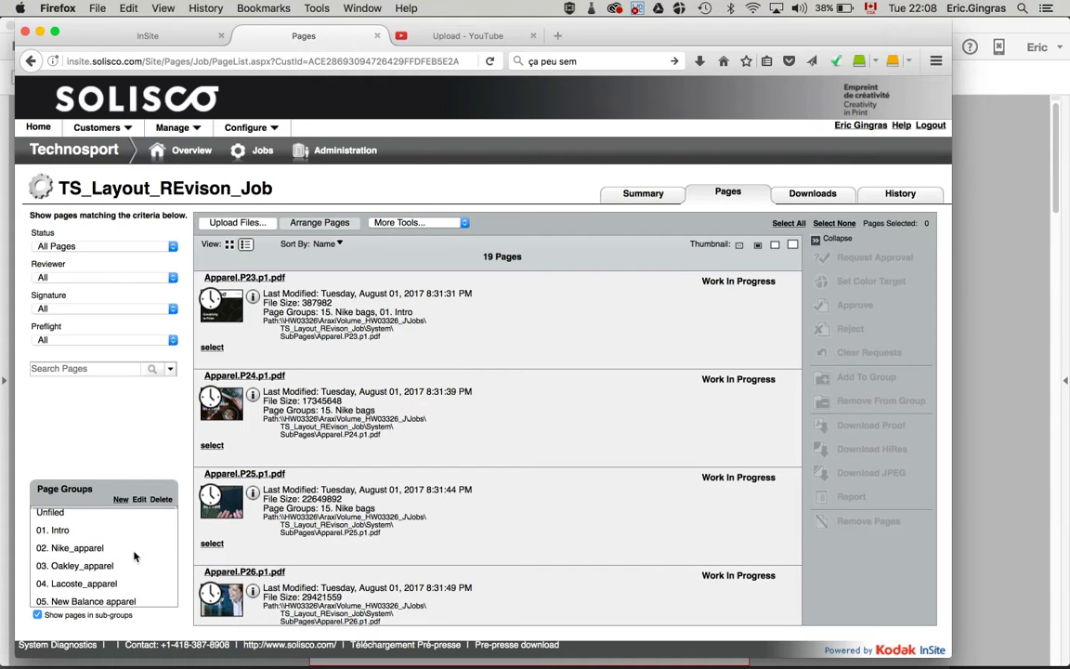
scroll(93, 562, down, 2)
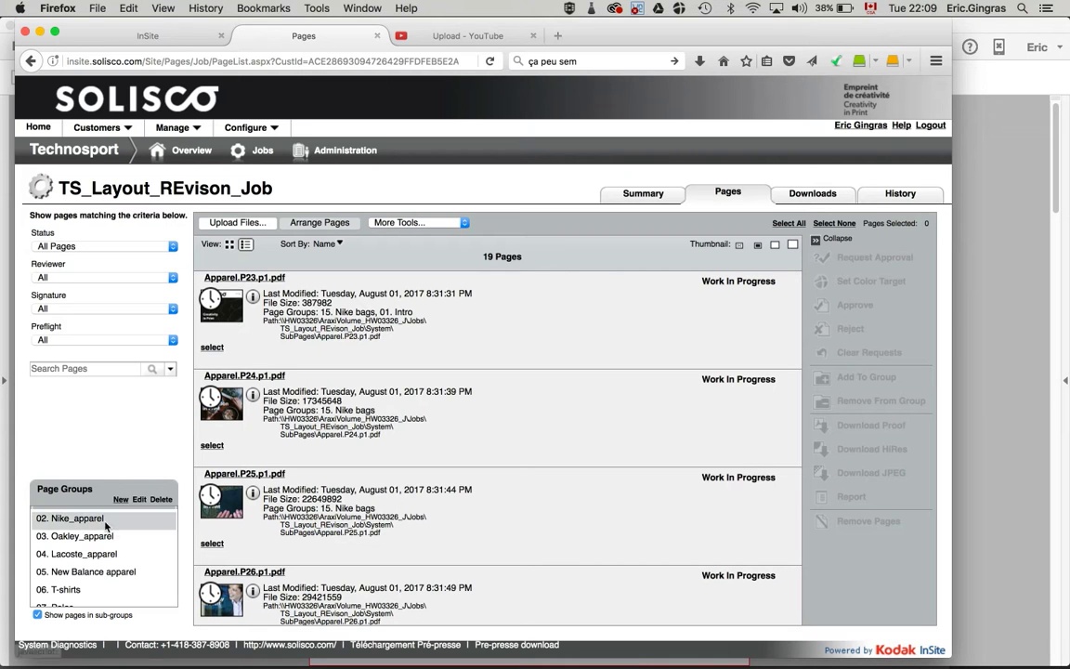
scroll(124, 569, down, 3)
scroll(102, 552, down, 3)
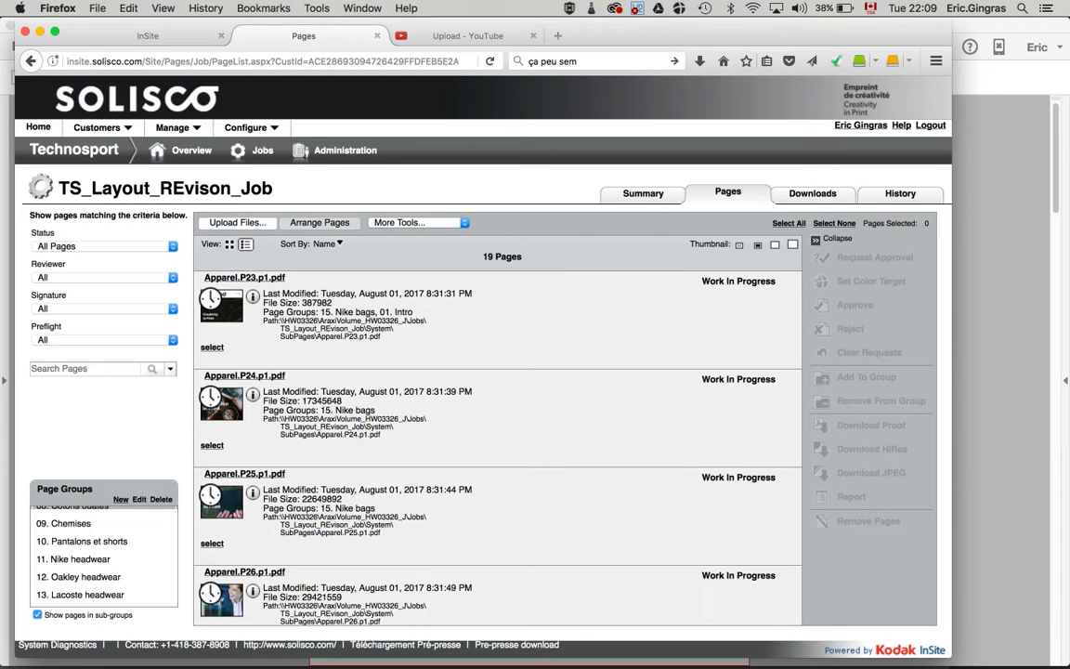
- Switch to Acrobat and read page 2 of the procedure on preparing, naming and uploading the files
mouse_move(600, 655)
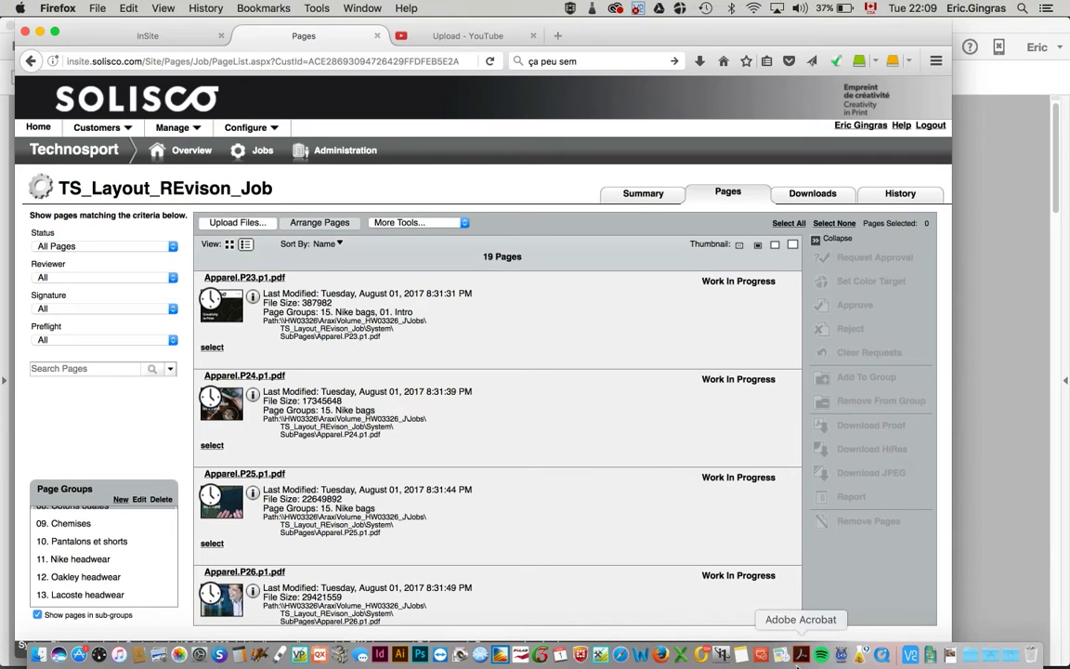
click(798, 654)
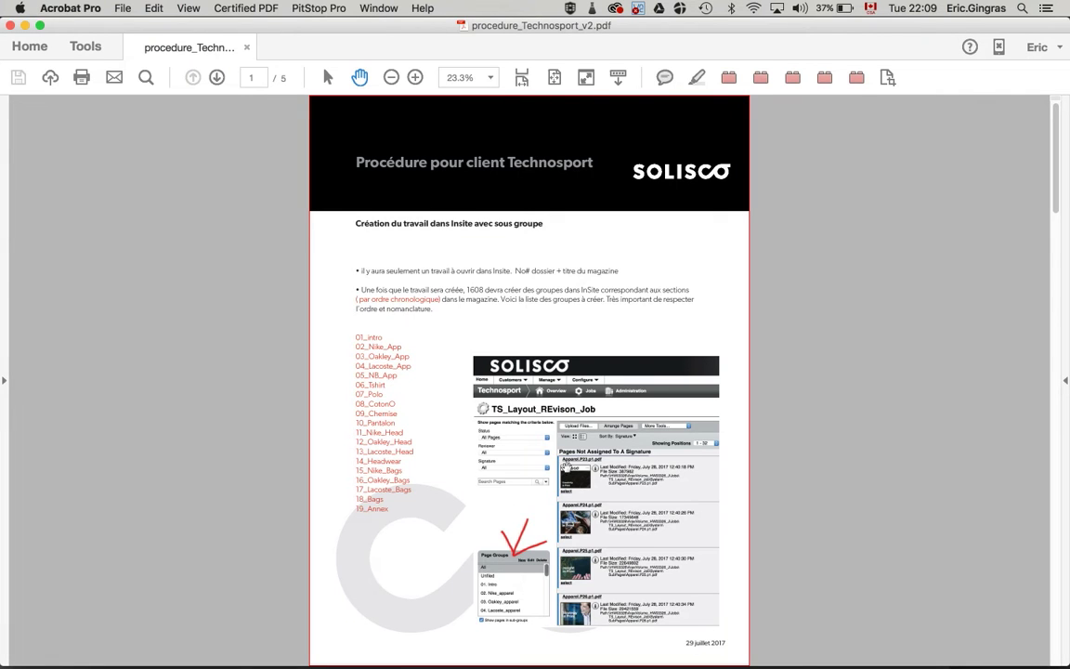
click(216, 78)
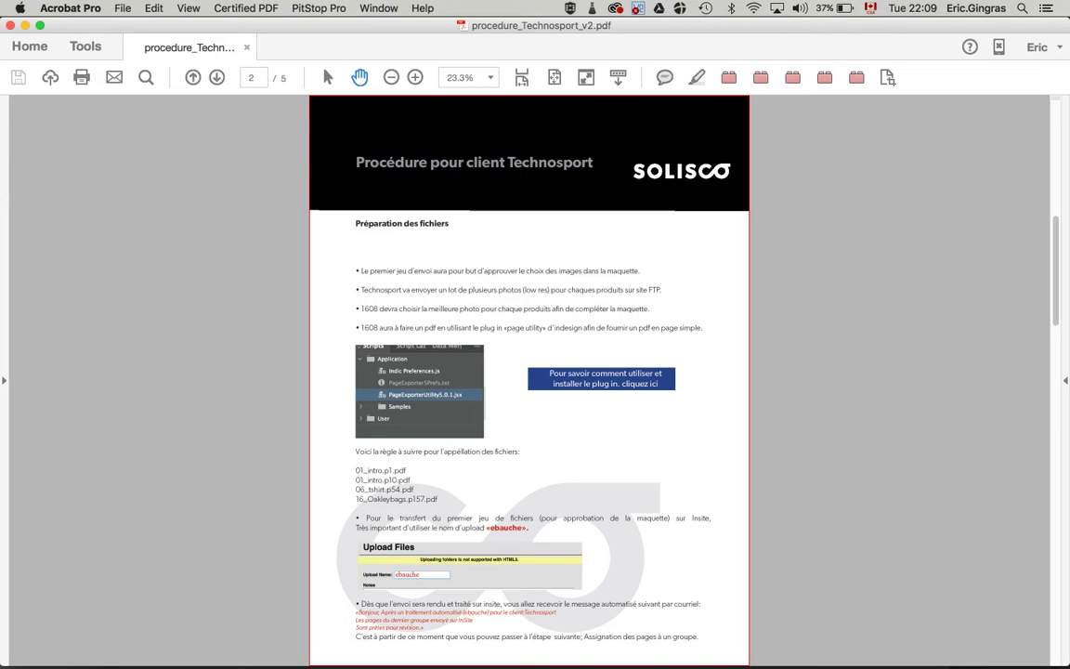
mouse_move(660, 655)
mouse_move(381, 661)
scroll(445, 510, down, 3)
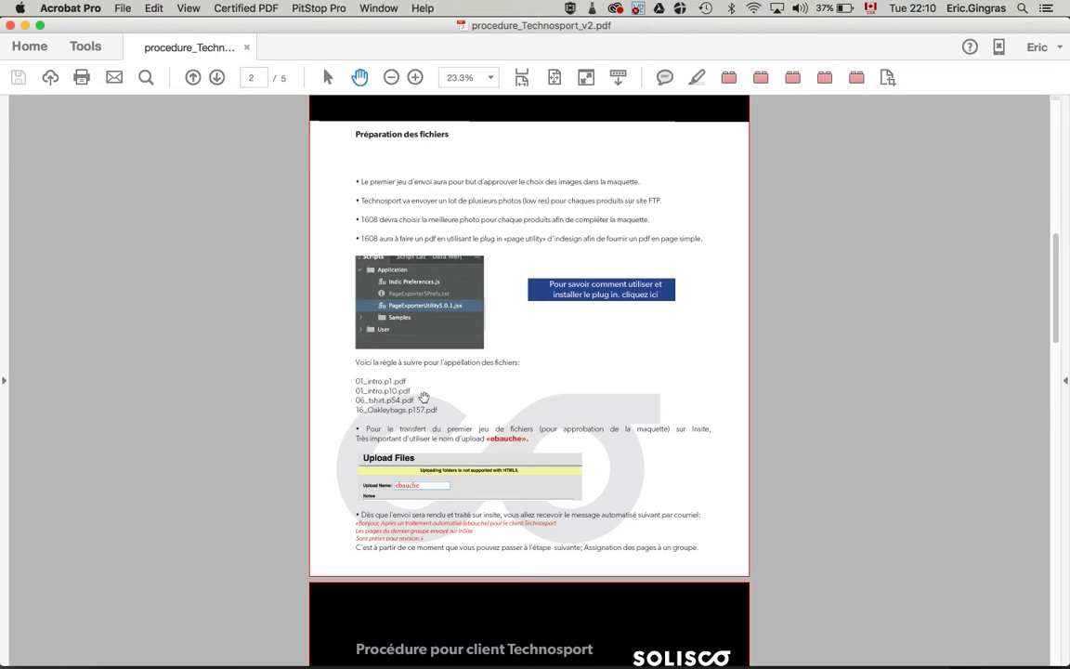
scroll(424, 400, up, 2)
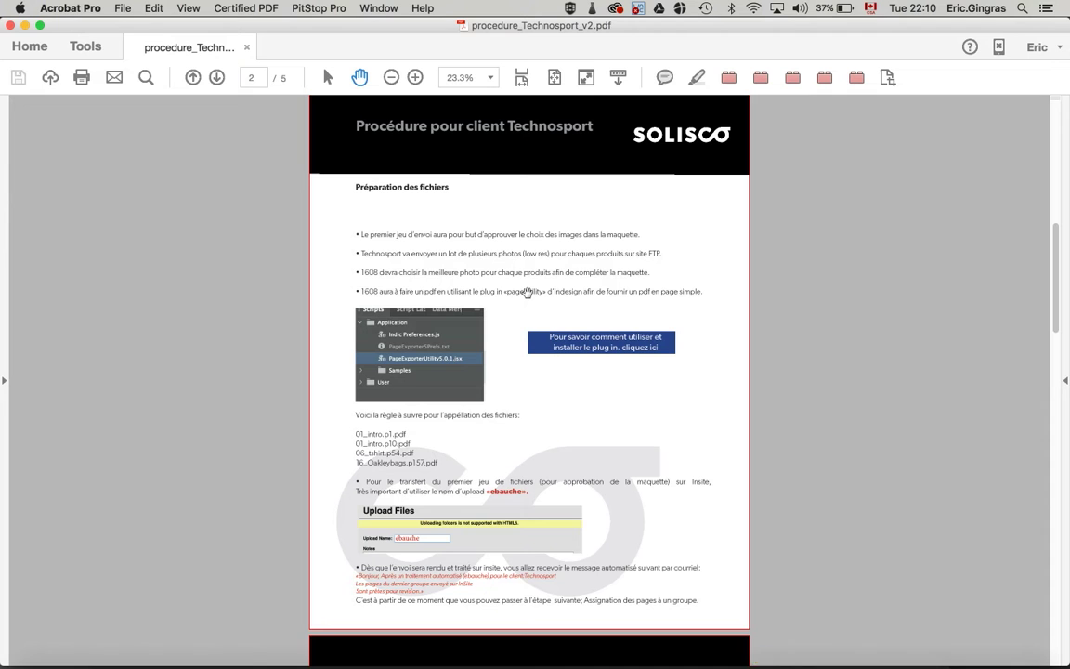
scroll(527, 292, down, 2)
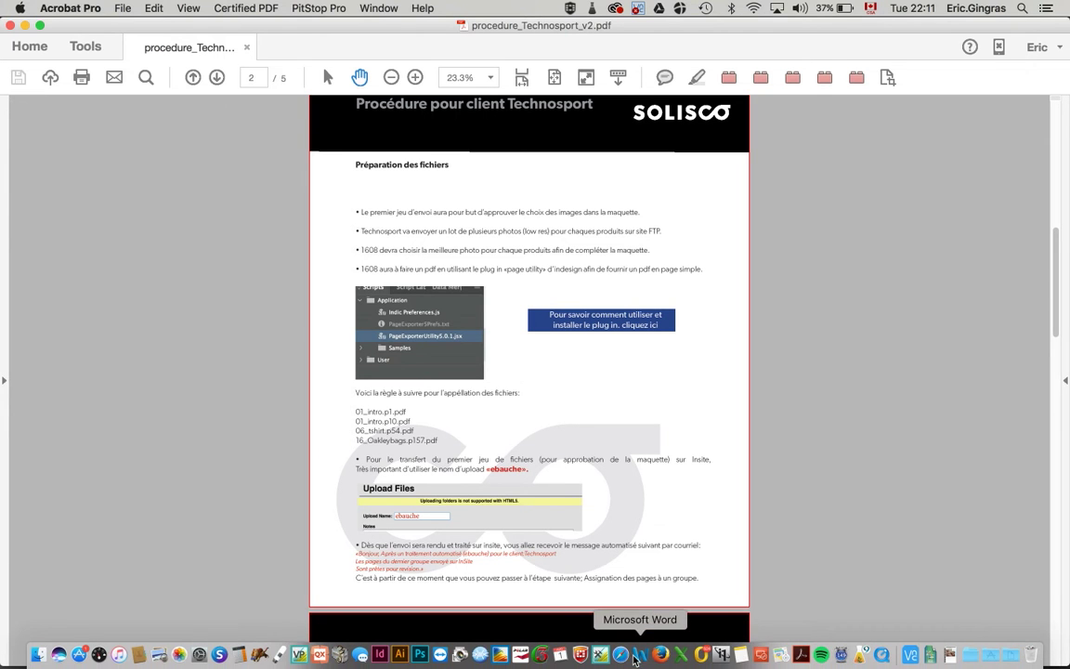
- Switch to Firefox and start a file upload for the job with the upload name ebauche
click(661, 655)
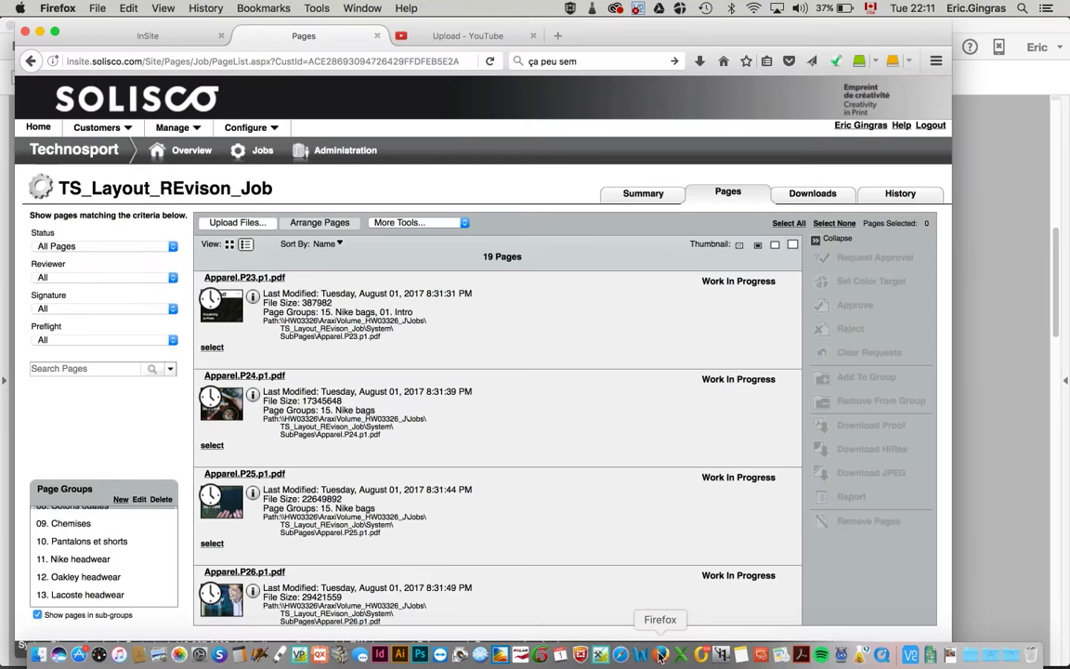
click(219, 223)
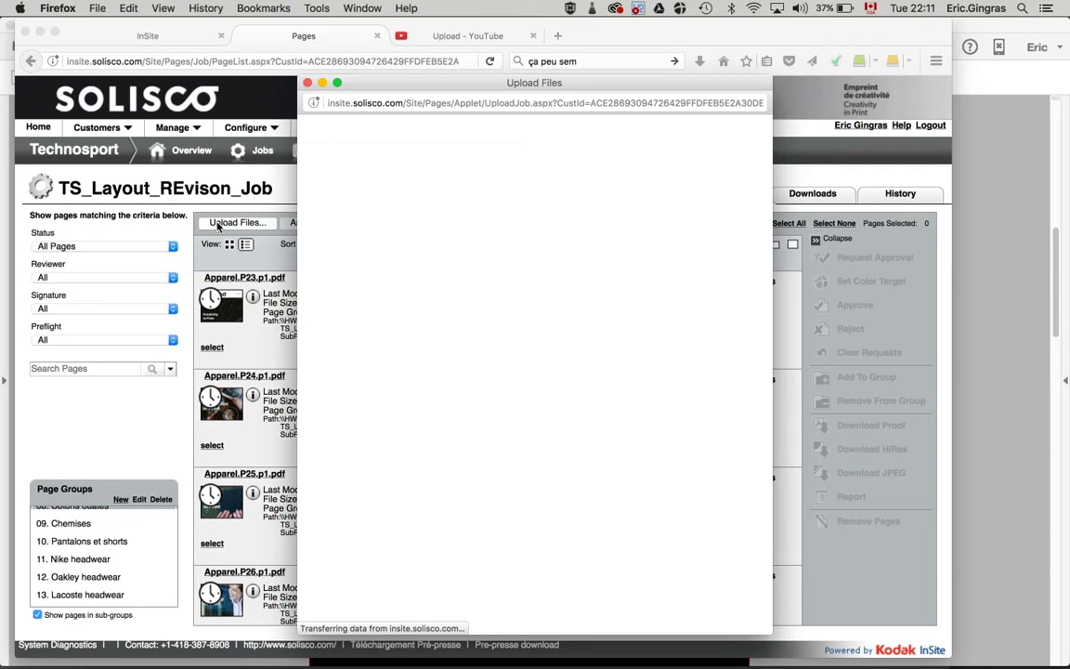
double_click(423, 196)
text(ebauche)
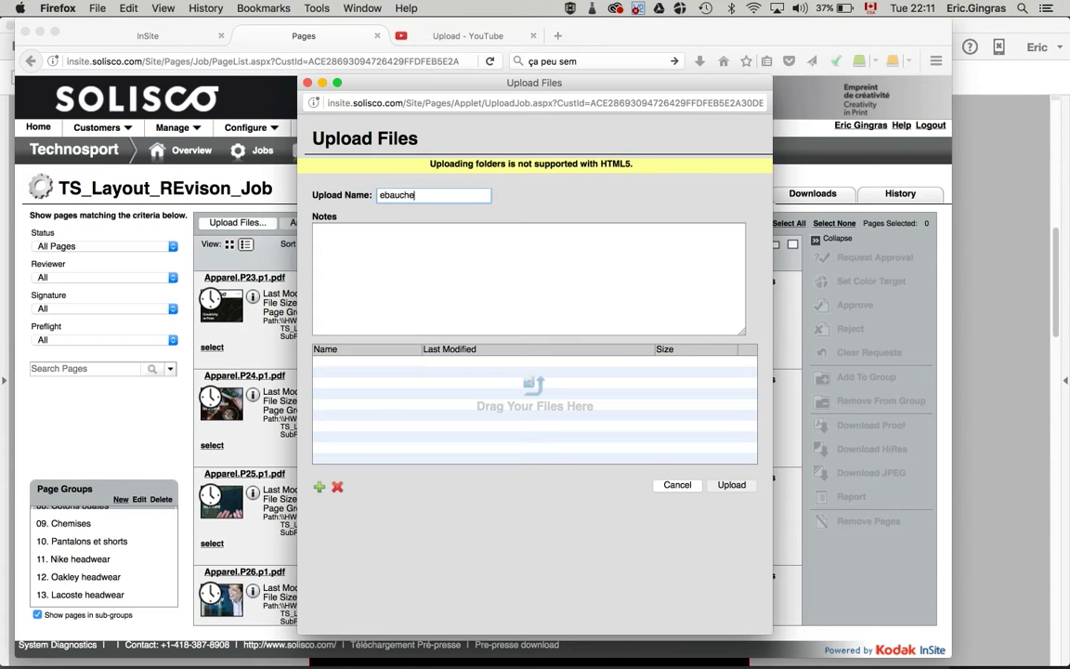
- Add Apparel.P23.pdf from the test_techno folder, upload it, and close the upload window
click(319, 486)
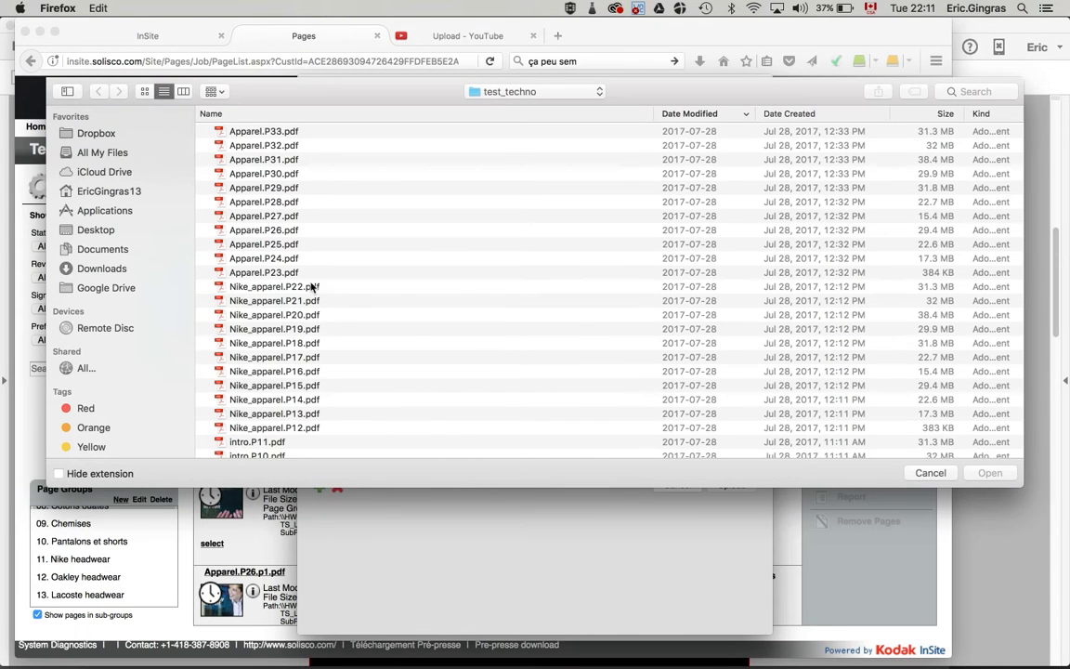
click(279, 272)
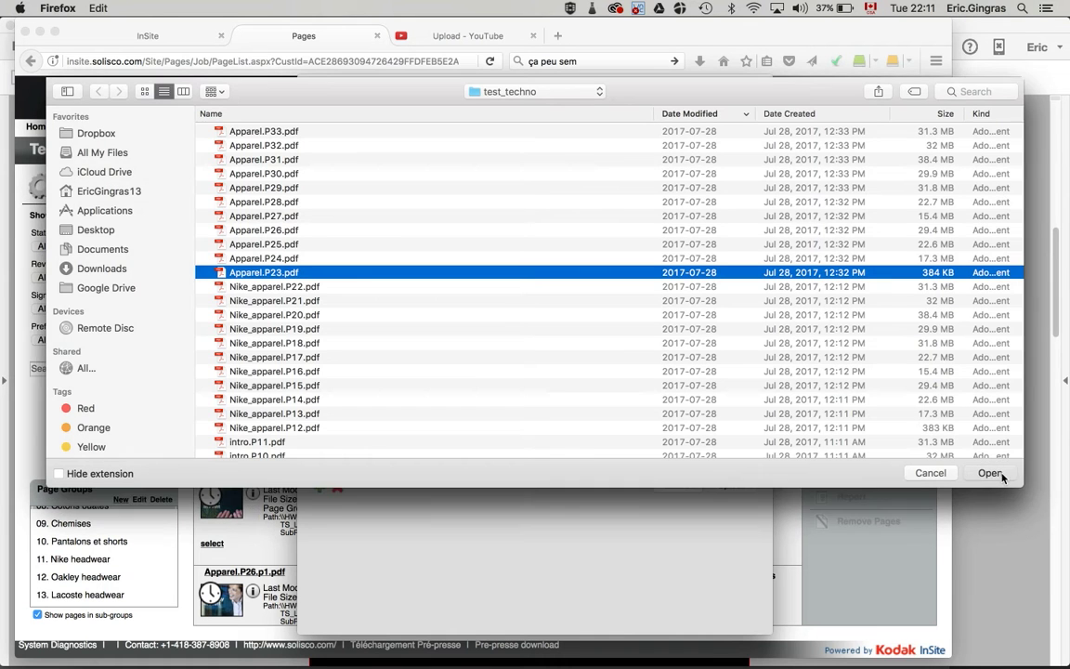
click(990, 474)
click(731, 484)
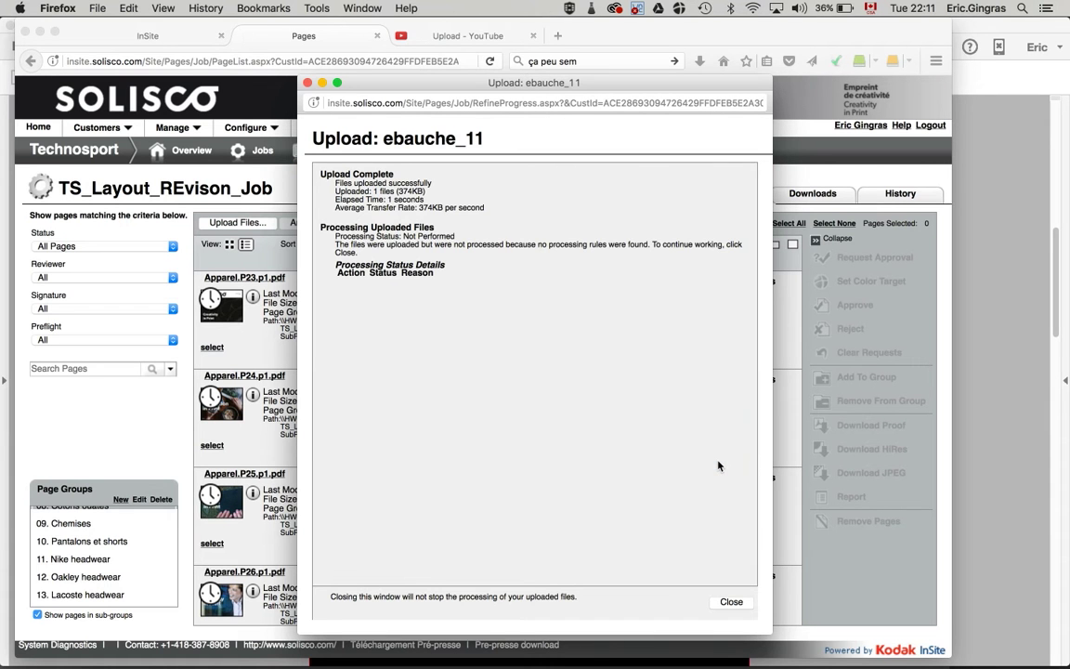
click(731, 603)
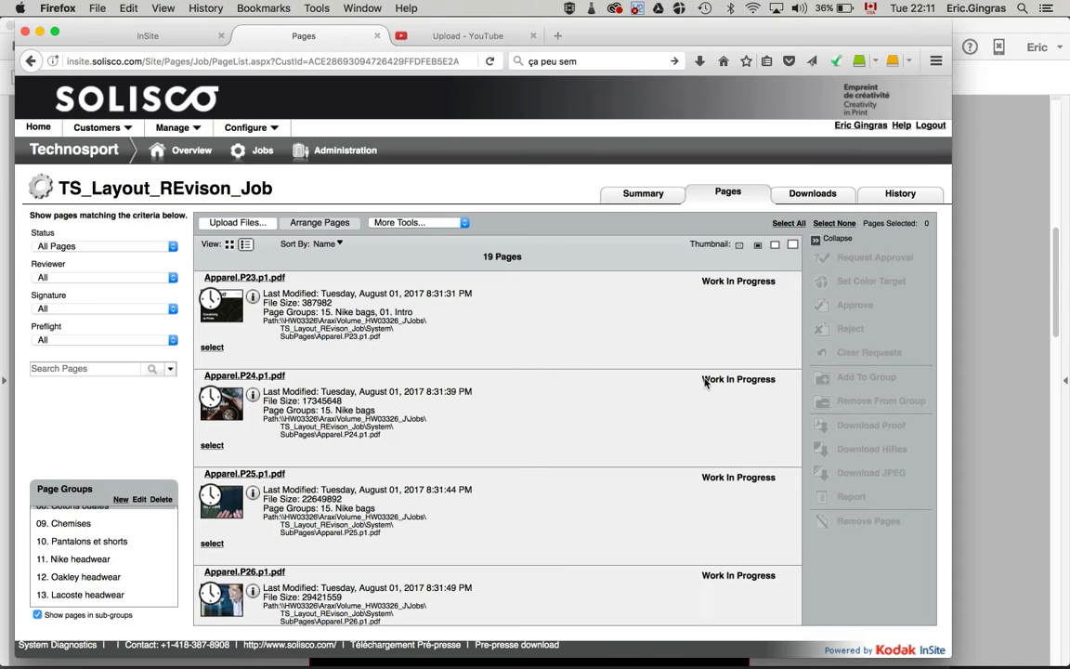
- Look over the Apparel and intro pages in the job's page list and their statuses
scroll(669, 362, down, 2)
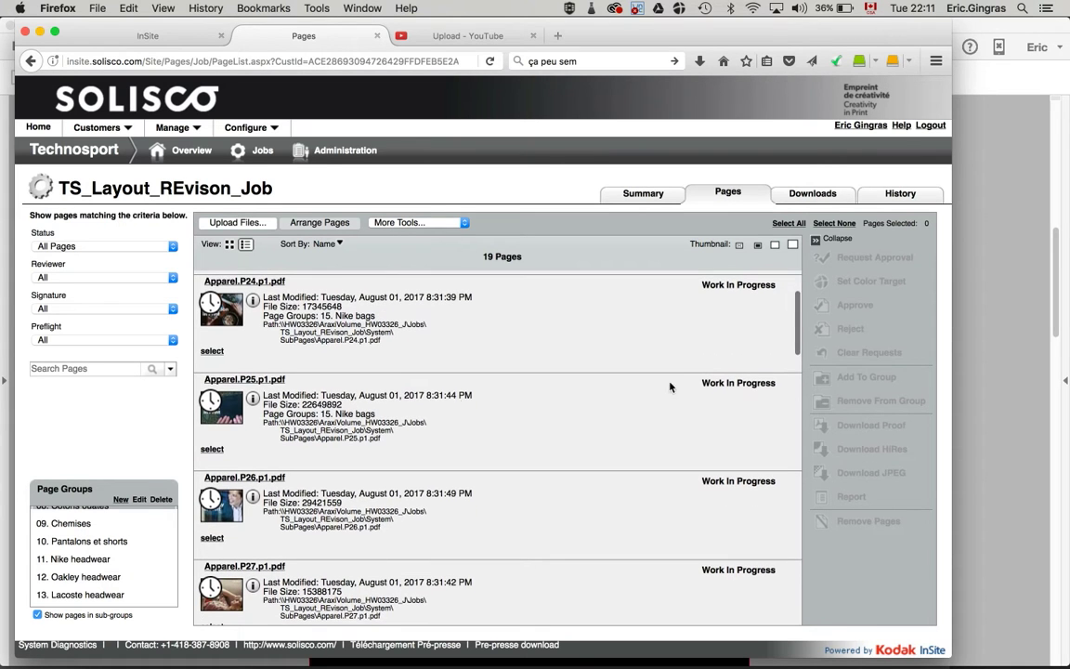
scroll(411, 406, up, 2)
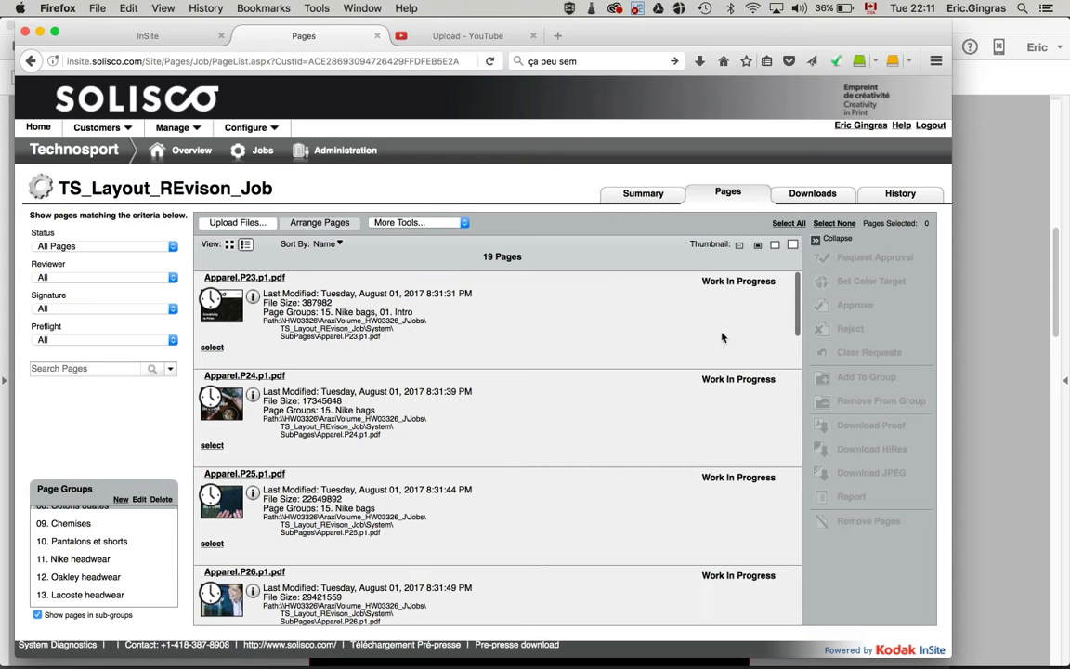
scroll(730, 332, down, 5)
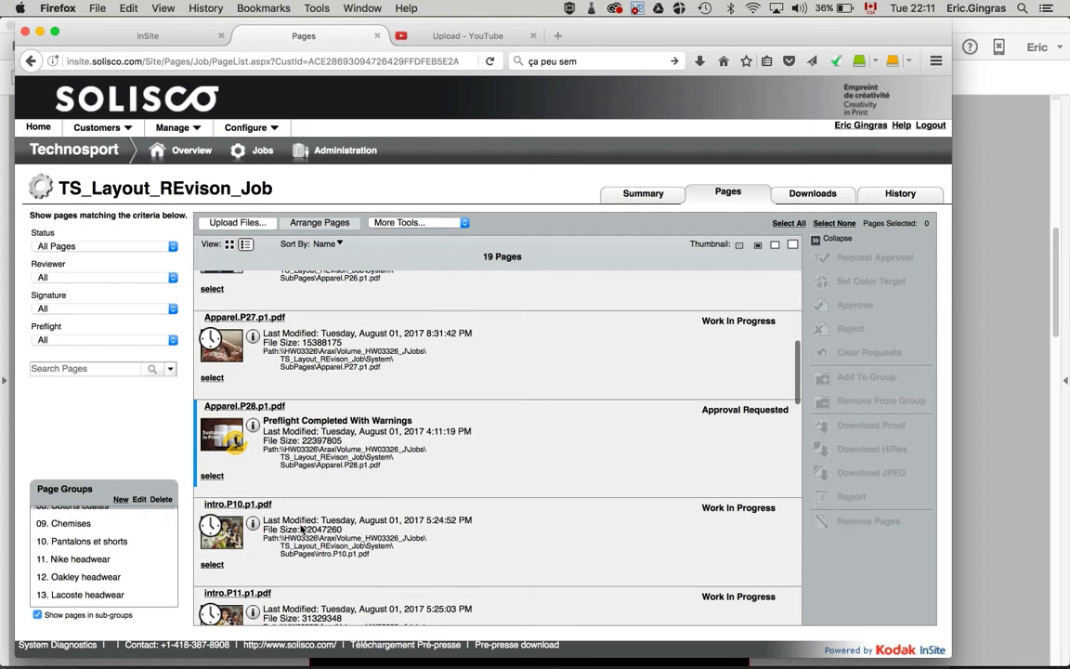
scroll(299, 528, up, 4)
scroll(299, 527, up, 3)
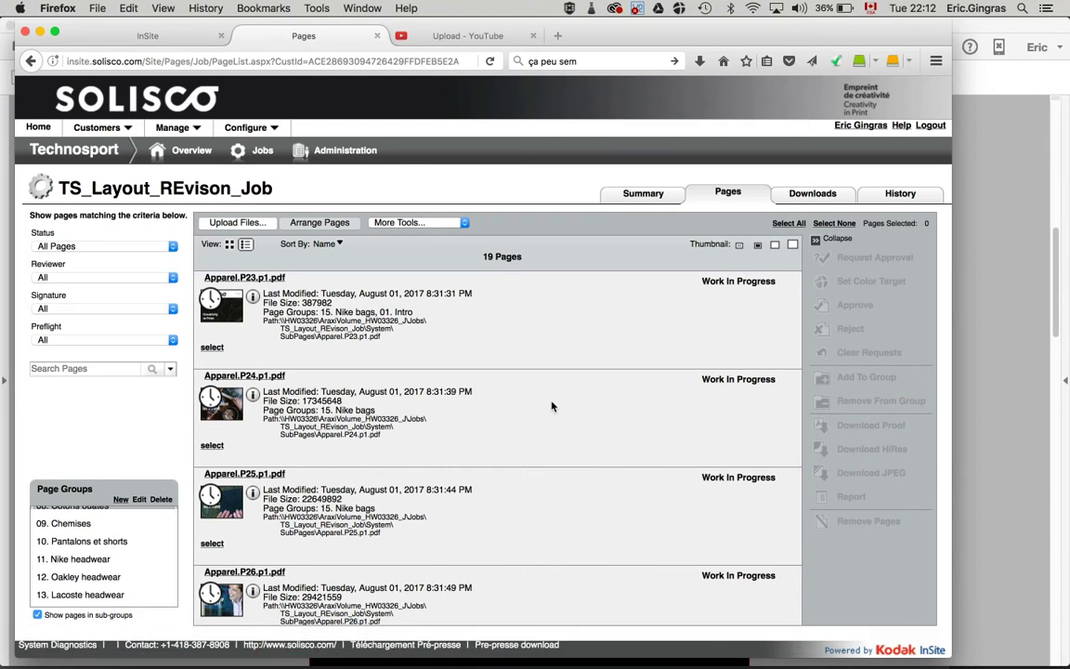
- Shift the browser window aside and reload the job's page list
drag(605, 31, 542, 46)
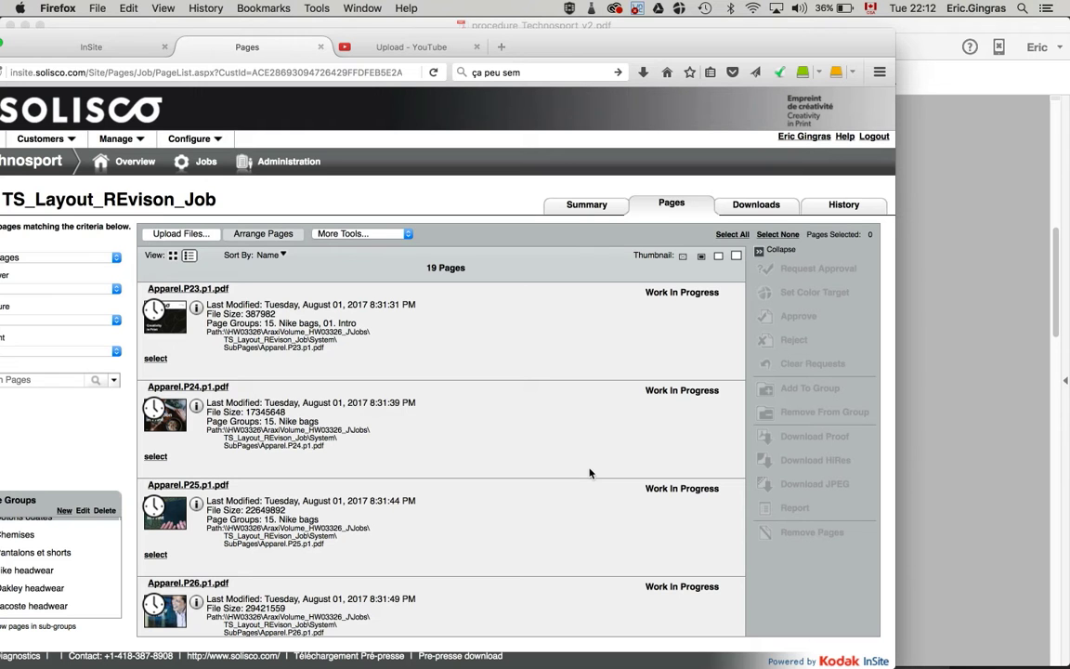
click(492, 463)
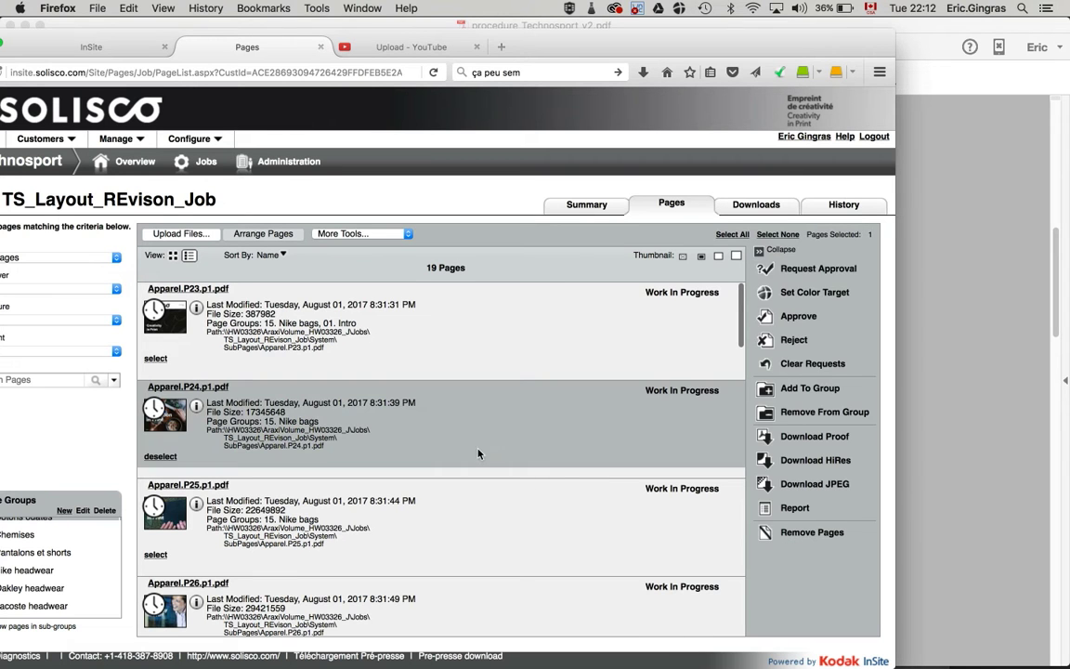
click(433, 70)
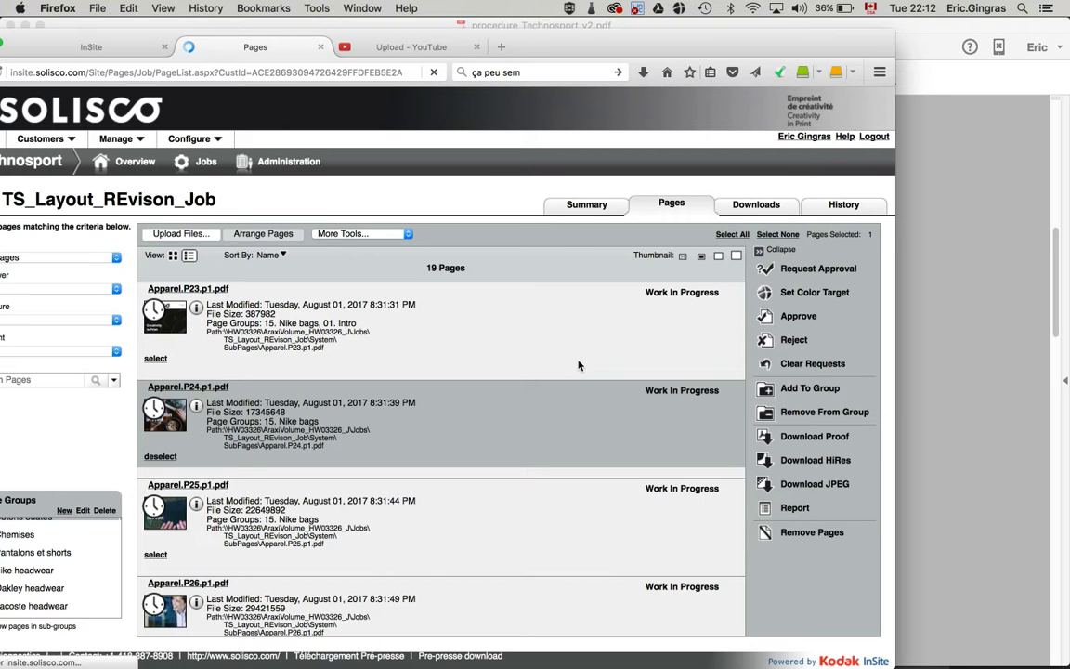
- Examine the reloaded page list through to the last T-shirt page, checking each page's status and group
scroll(568, 376, down, 1)
scroll(568, 376, down, 15)
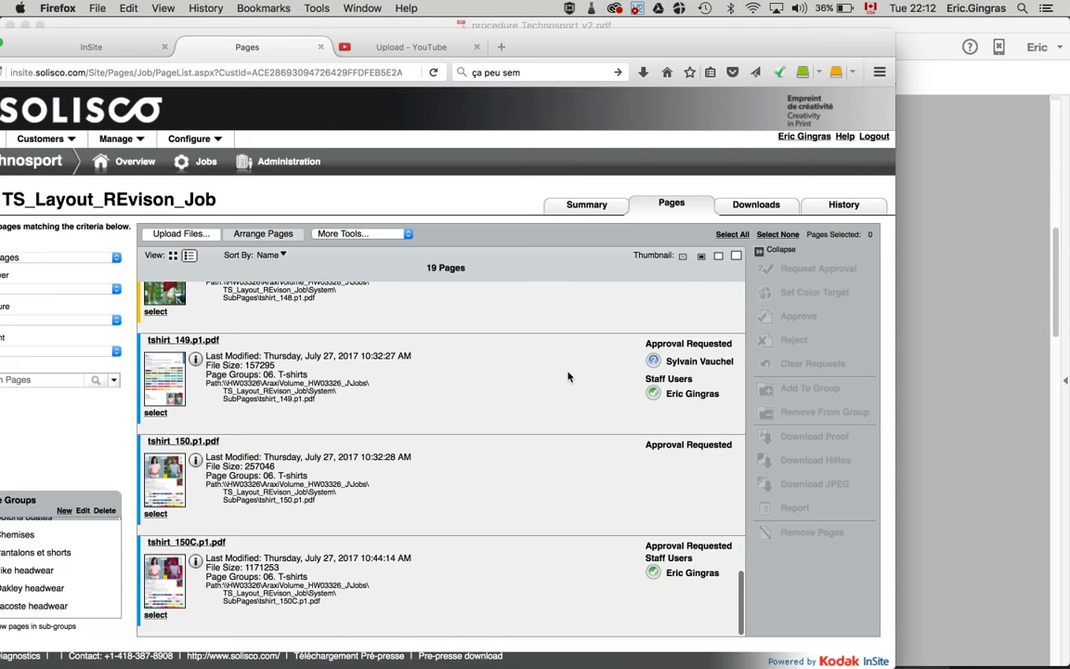
scroll(569, 376, up, 12)
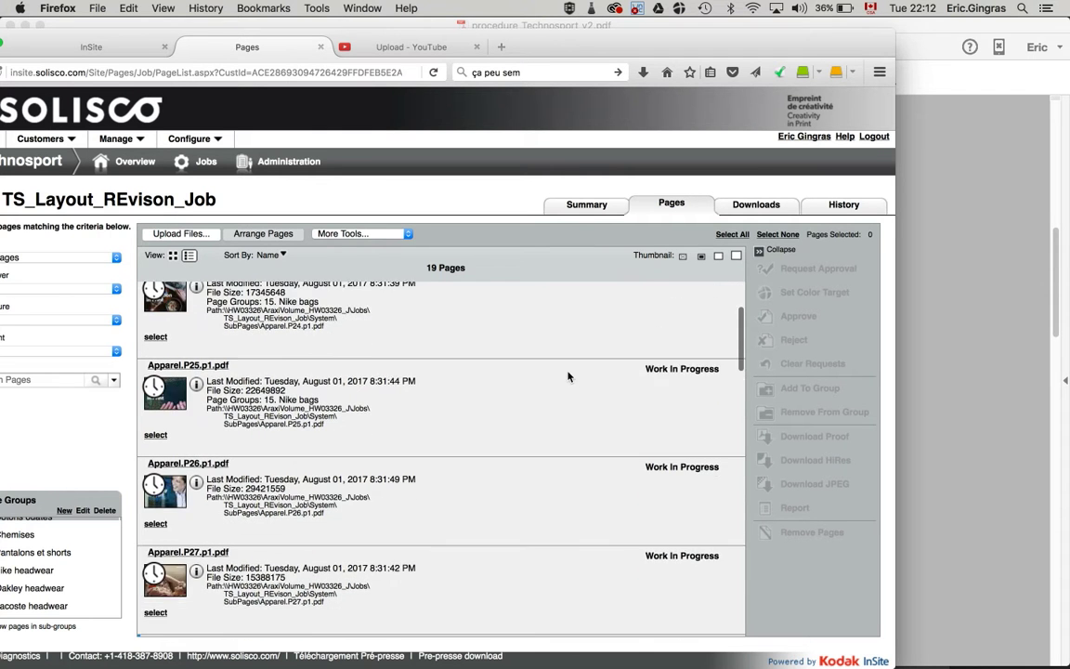
scroll(568, 376, up, 2)
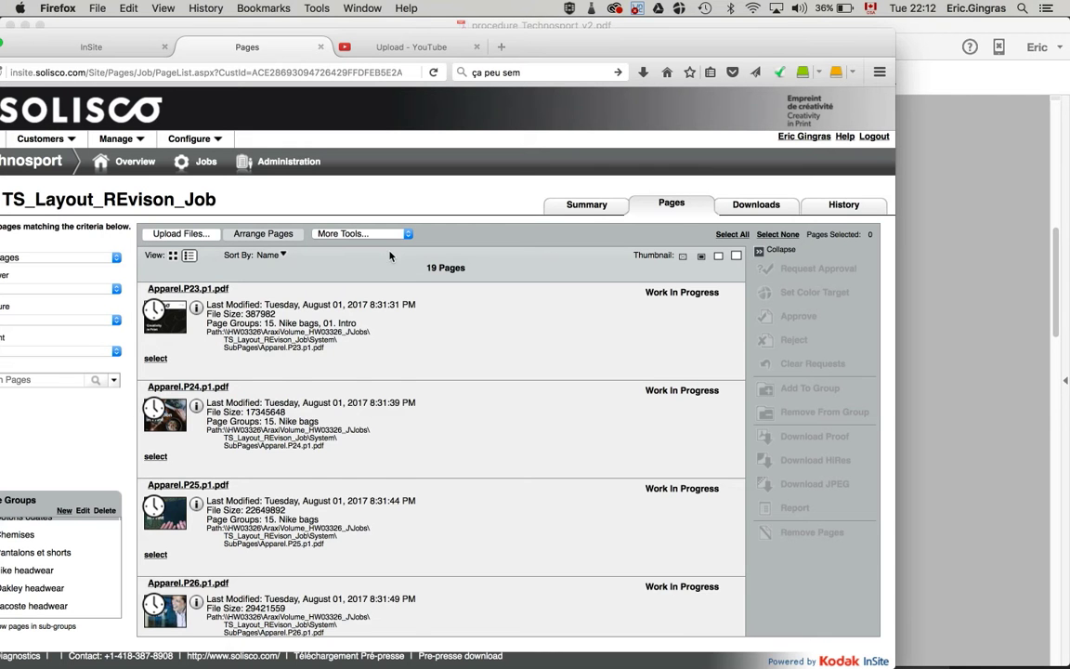
scroll(466, 298, down, 10)
scroll(465, 298, up, 2)
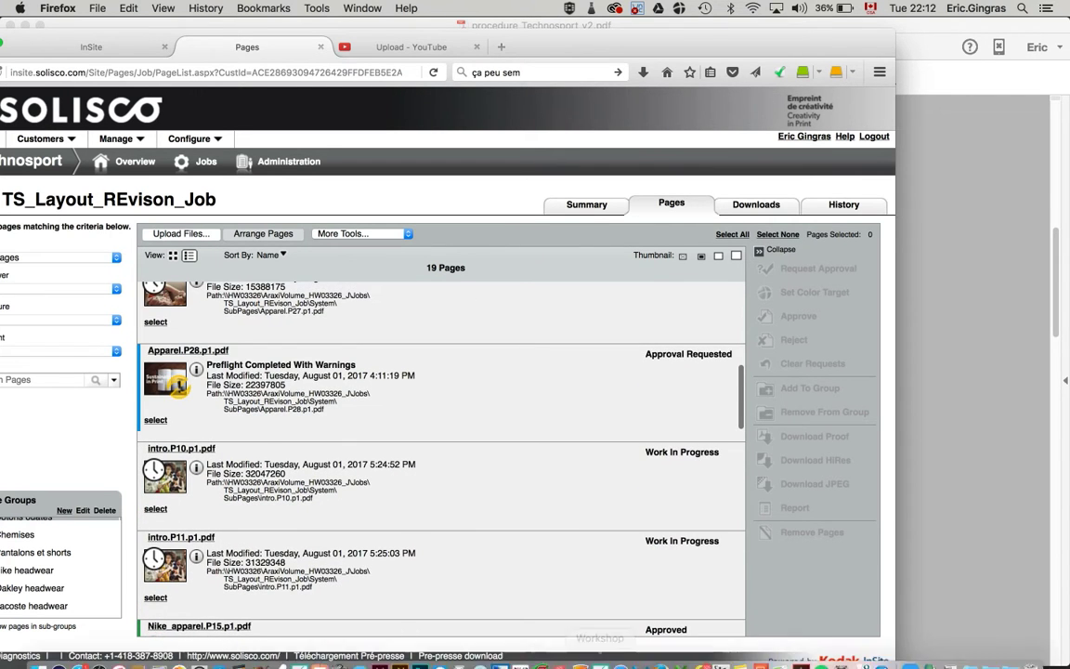
scroll(571, 557, down, 12)
scroll(571, 552, down, 10)
scroll(571, 553, up, 2)
scroll(571, 553, down, 5)
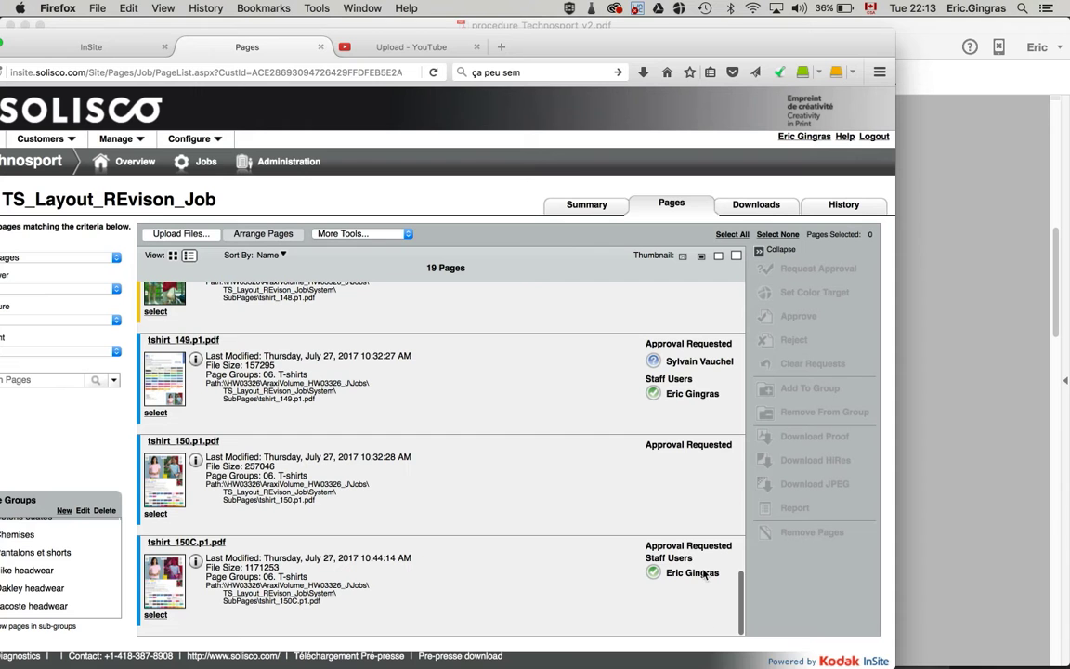
- Switch to Outlook to read the automated "Envoi d'une ebauche complété. Prêt pour revision" message, then return to the InSite page list in Firefox
click(703, 657)
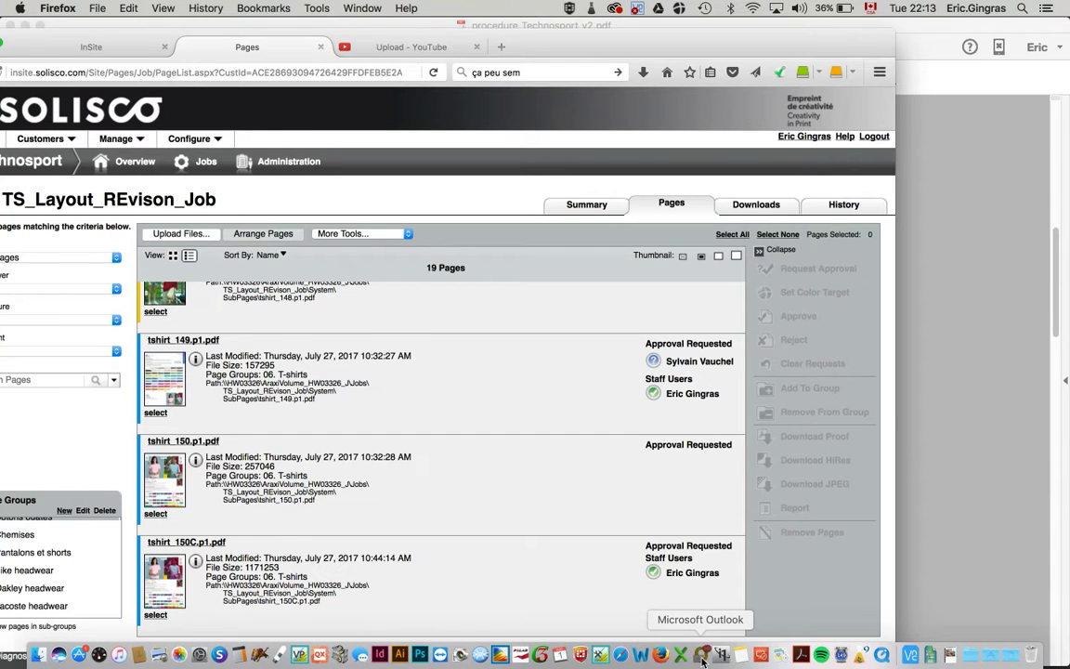
click(272, 185)
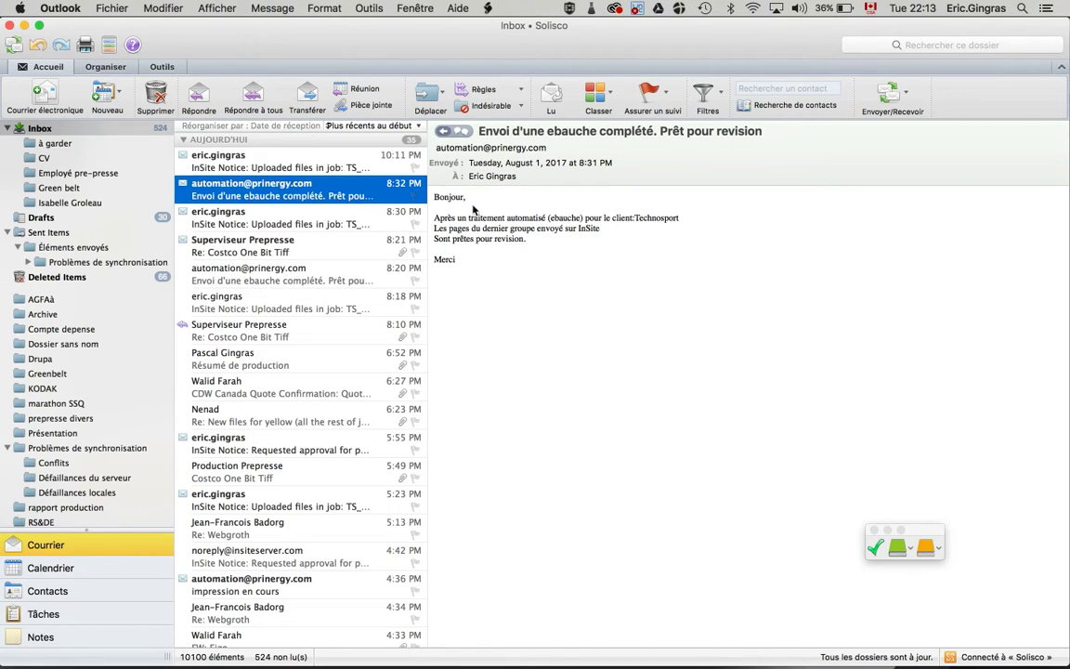
drag(458, 48, 506, 122)
mouse_move(618, 656)
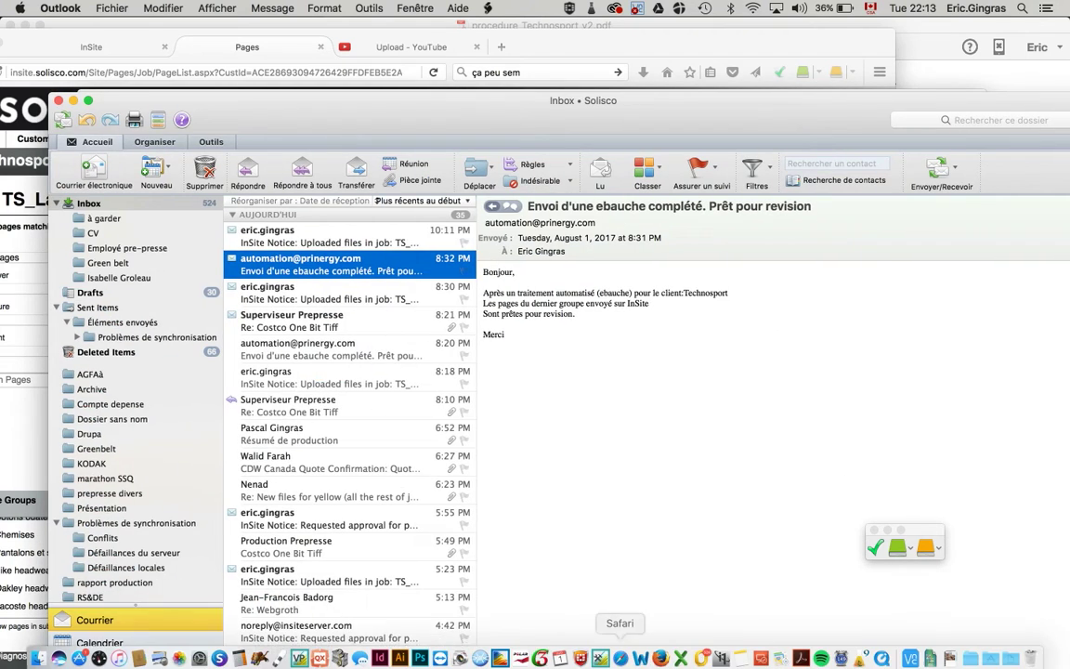
click(660, 656)
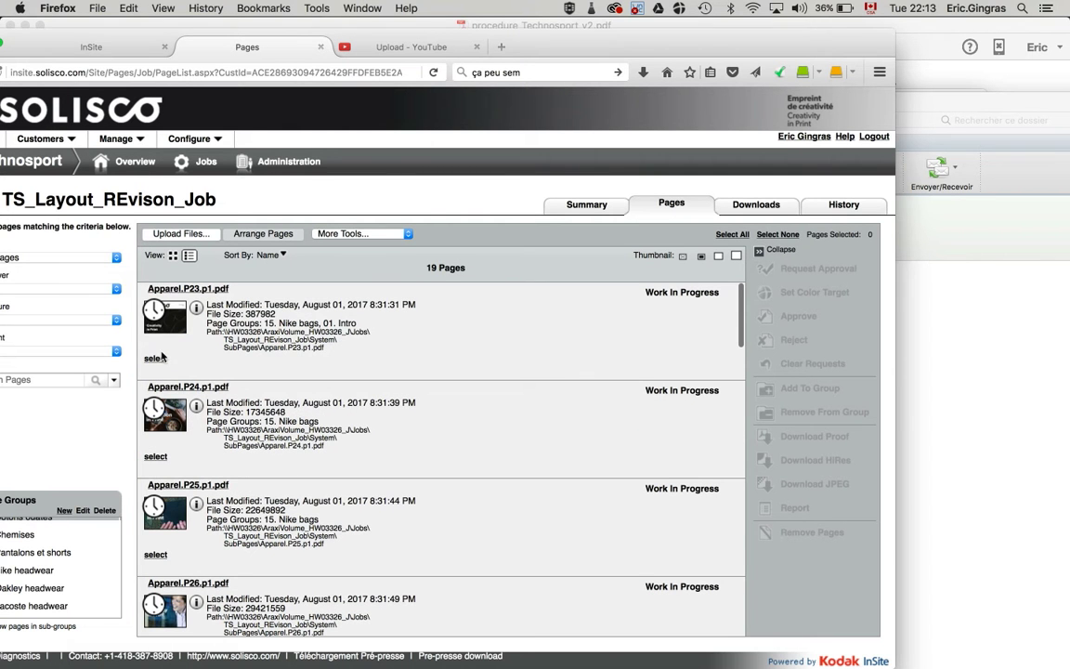
- Select pages Apparel.P23, P24, P25 and P26 and request their approval from the customer's review user, leaving the comment empty
click(155, 358)
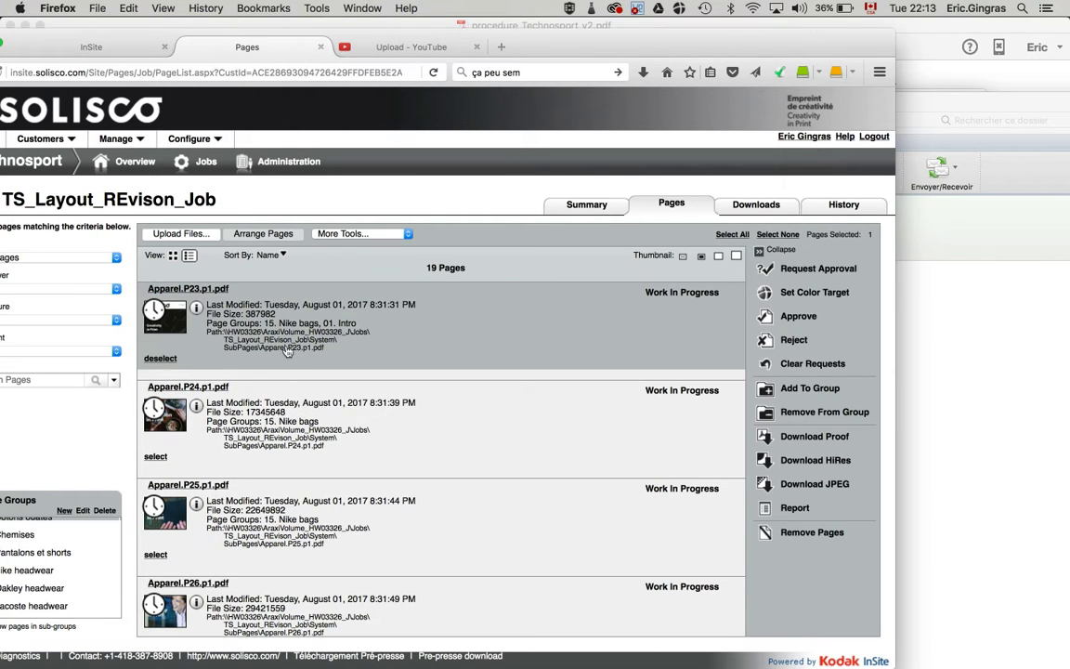
click(155, 456)
click(155, 554)
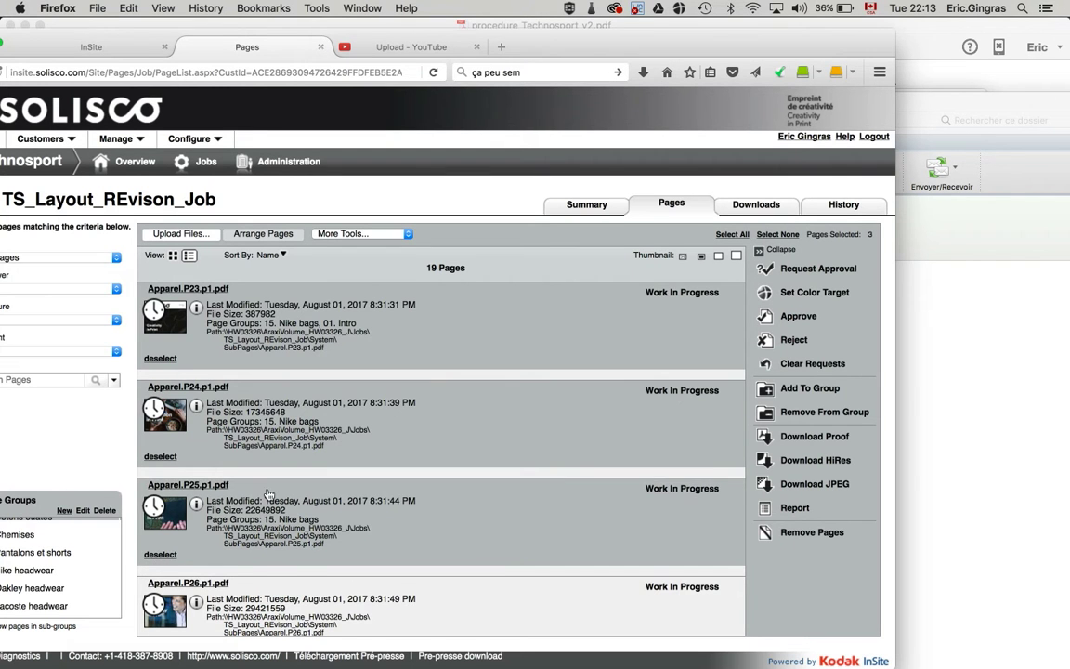
scroll(177, 571, down, 2)
click(156, 572)
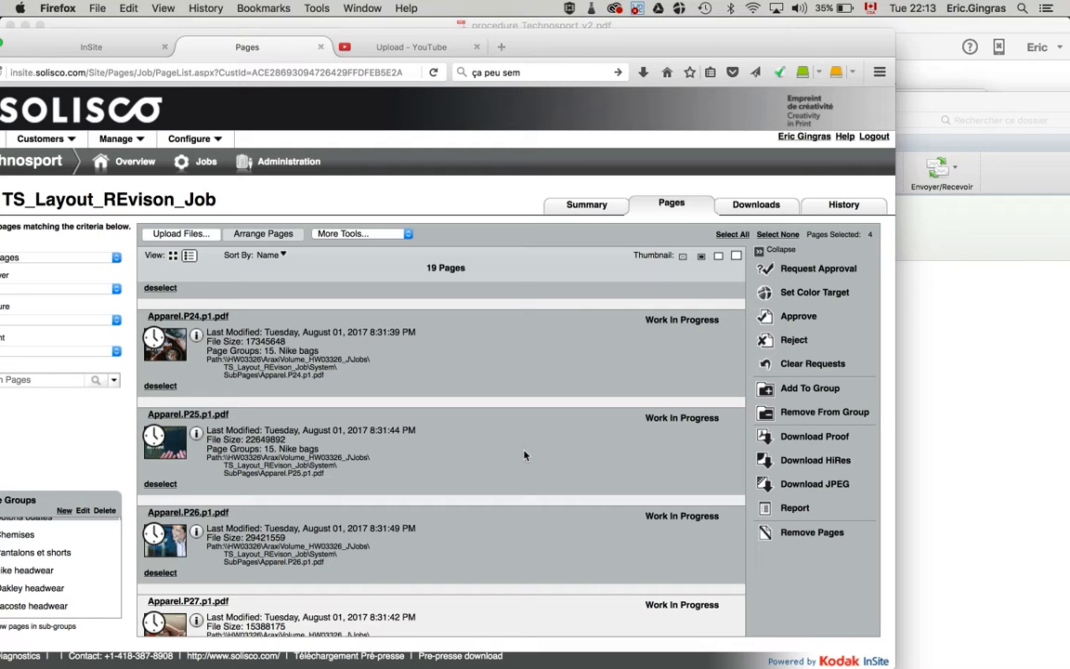
click(824, 271)
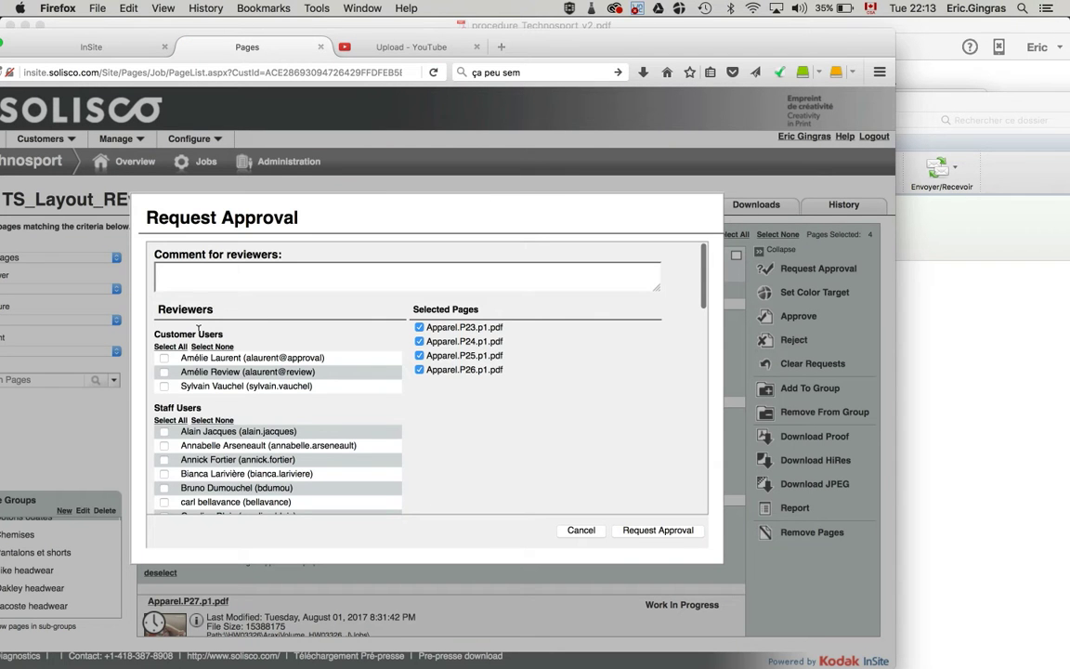
click(164, 371)
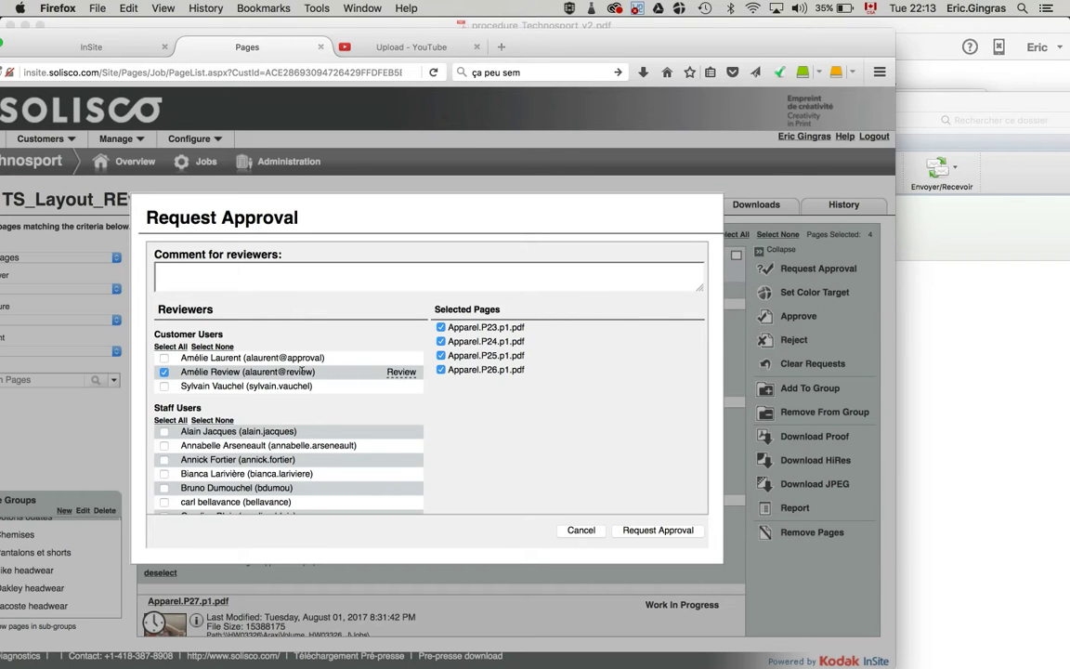
click(657, 530)
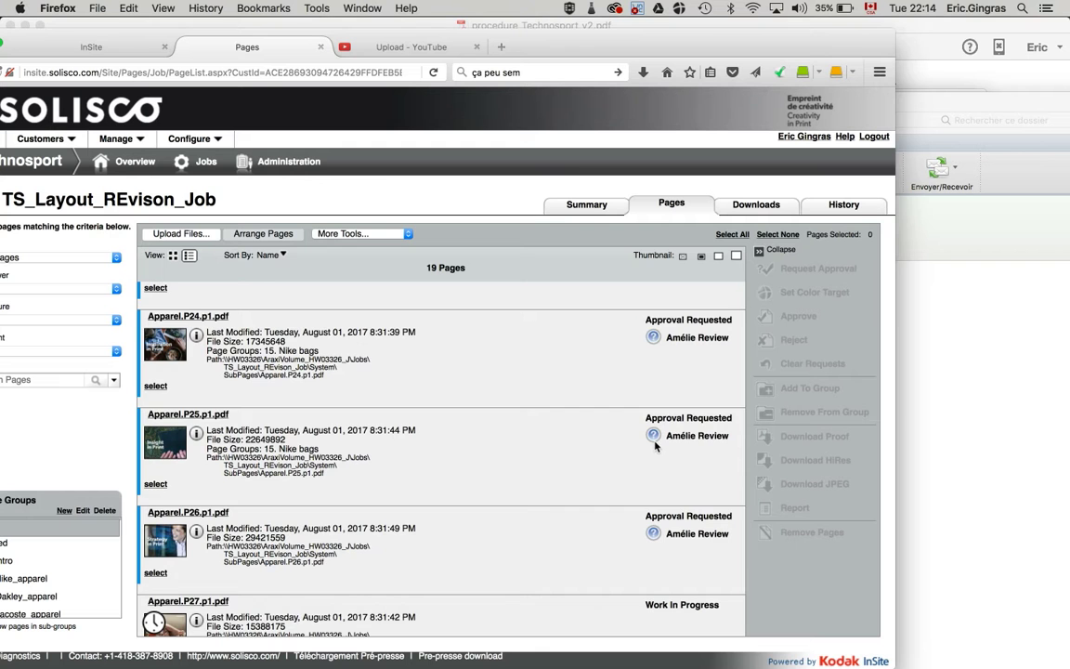
- Examine the approval statuses and reviewer marks of the Apparel, Nike_apparel and T-shirt pages throughout the job's page list
scroll(654, 453, down, 5)
scroll(654, 447, down, 5)
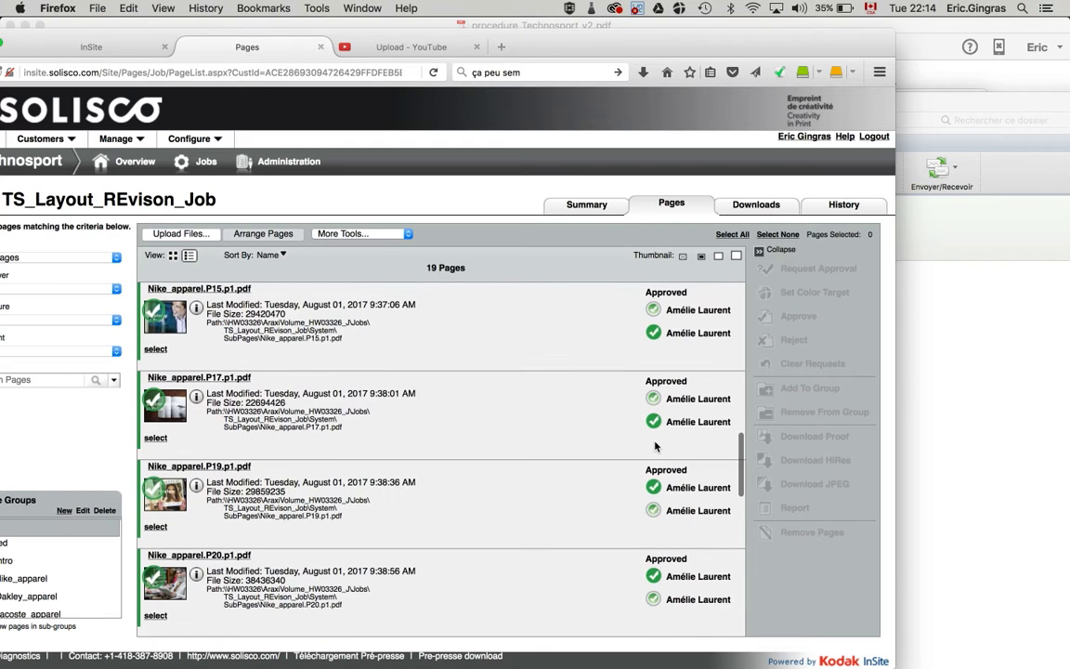
scroll(655, 447, down, 5)
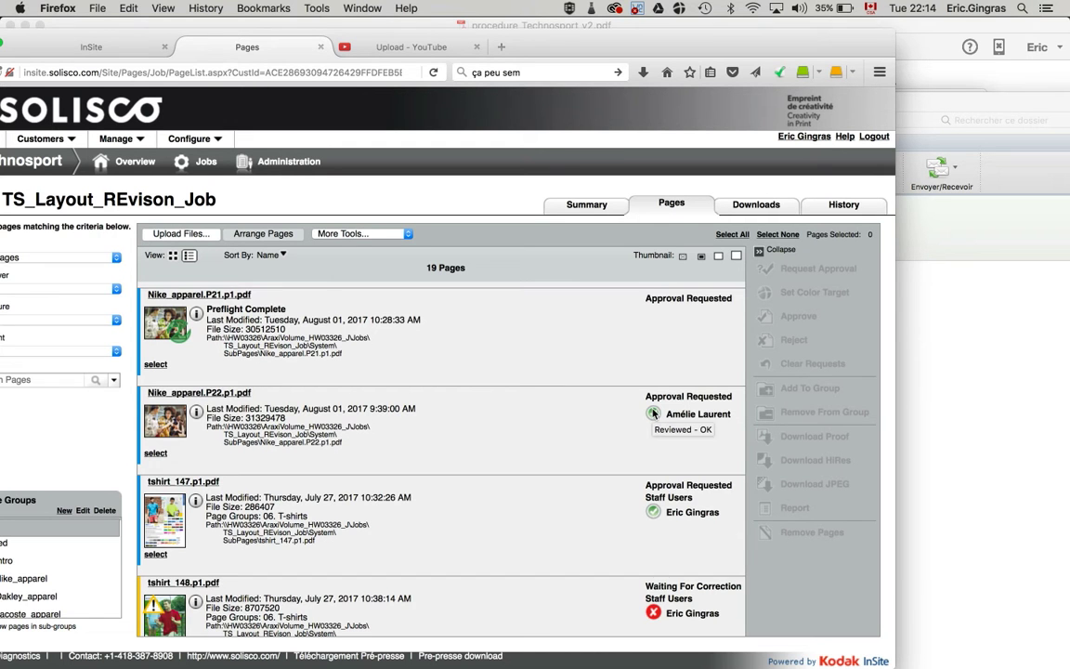
scroll(653, 413, up, 3)
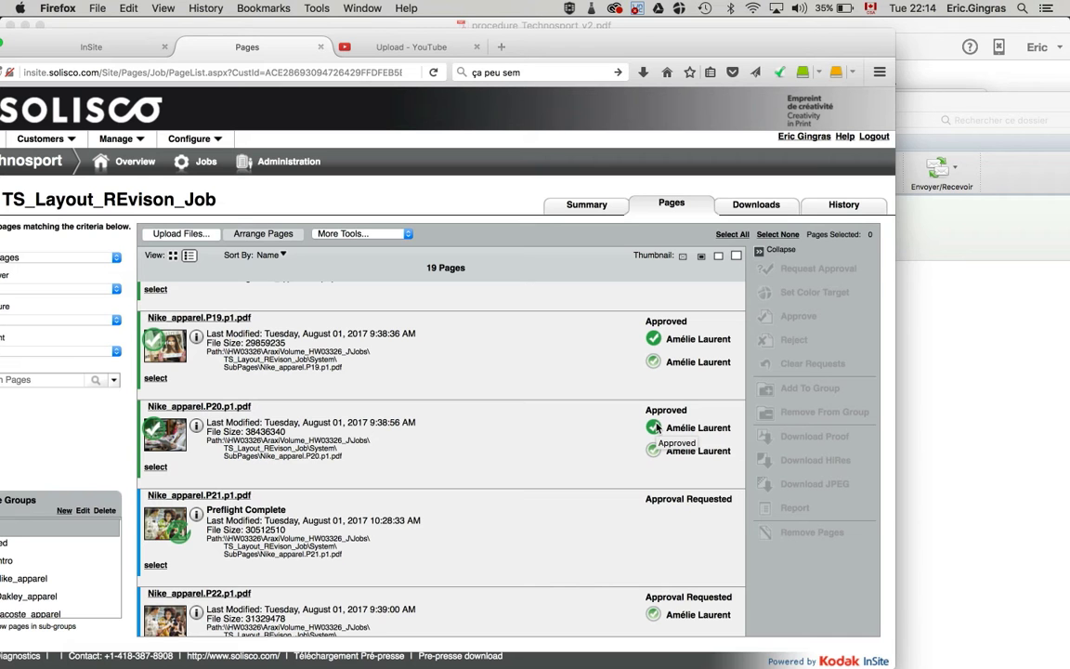
scroll(656, 425, down, 1)
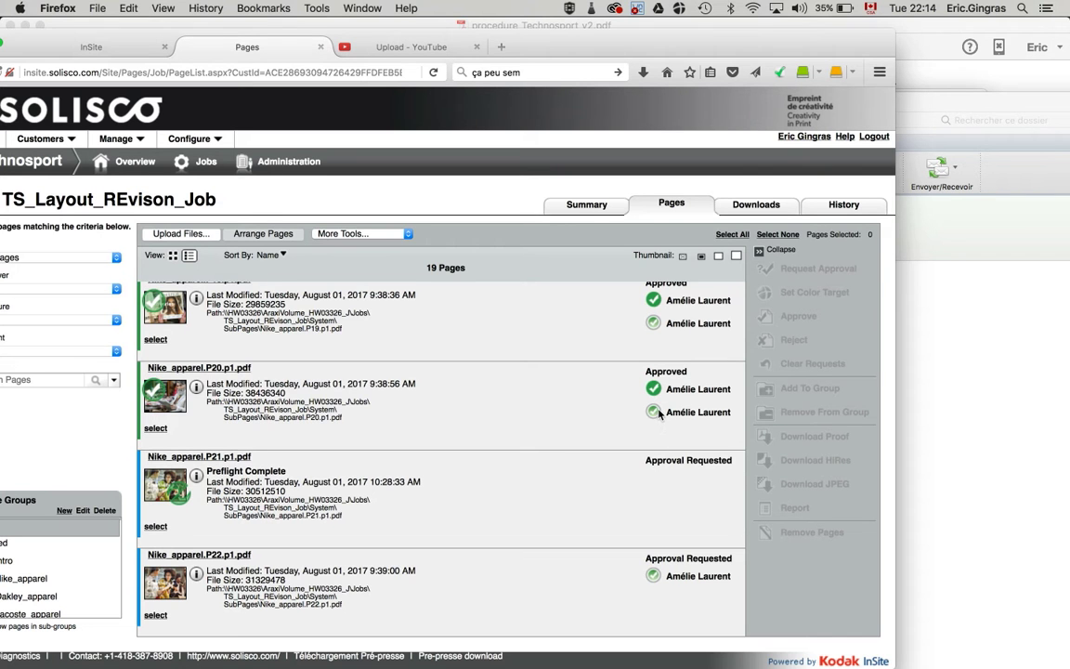
mouse_move(658, 414)
scroll(470, 447, down, 1)
scroll(478, 448, down, 2)
scroll(539, 487, down, 3)
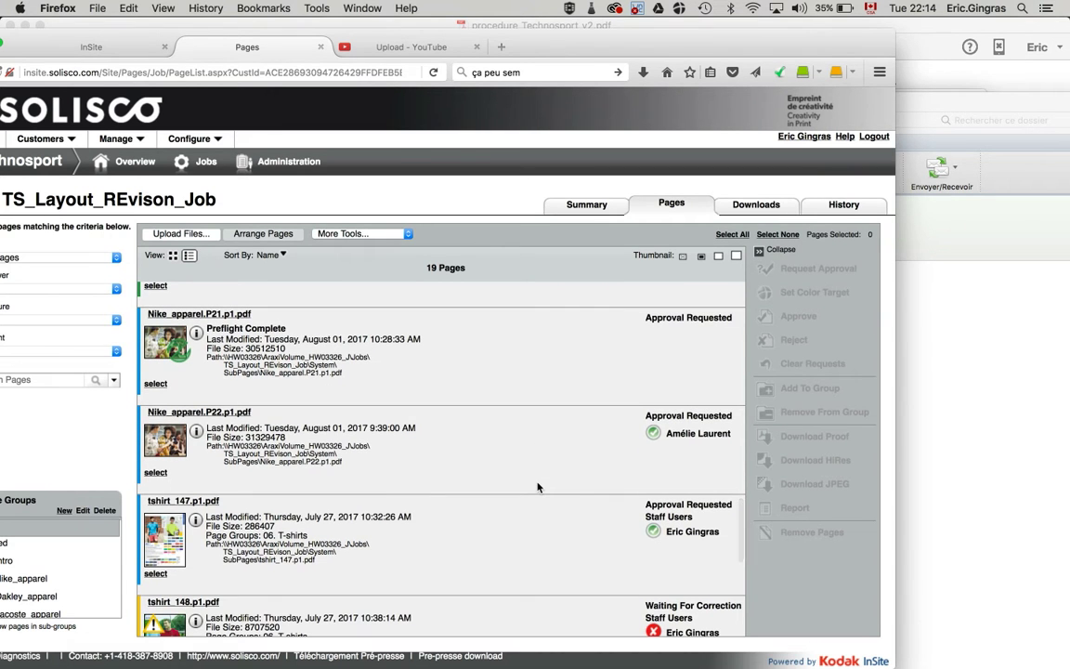
scroll(541, 495, down, 3)
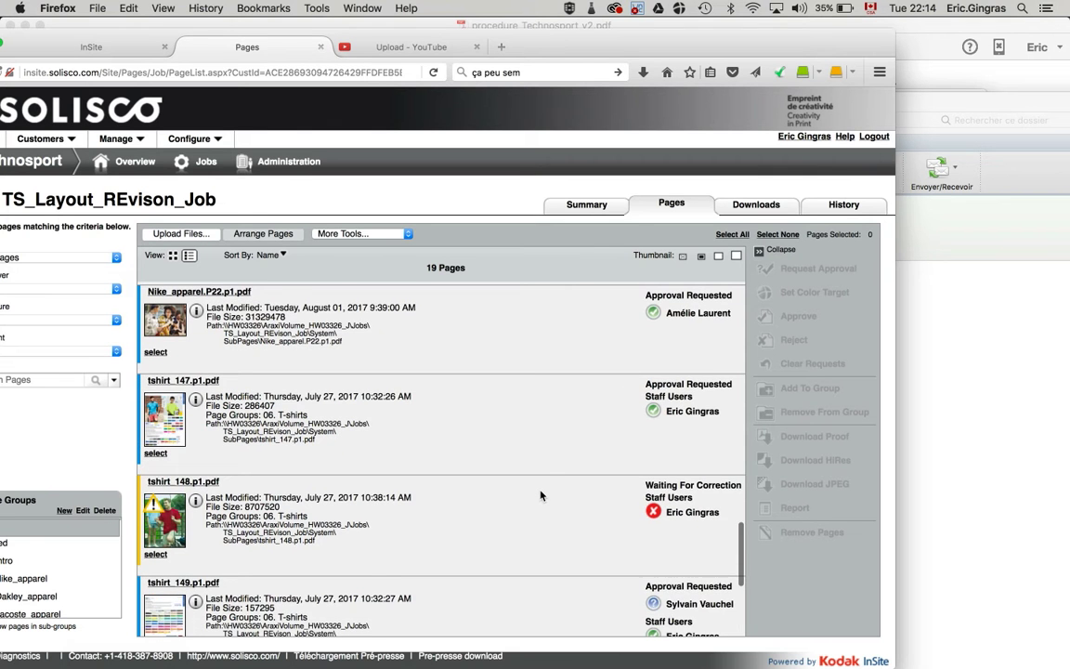
scroll(541, 495, down, 5)
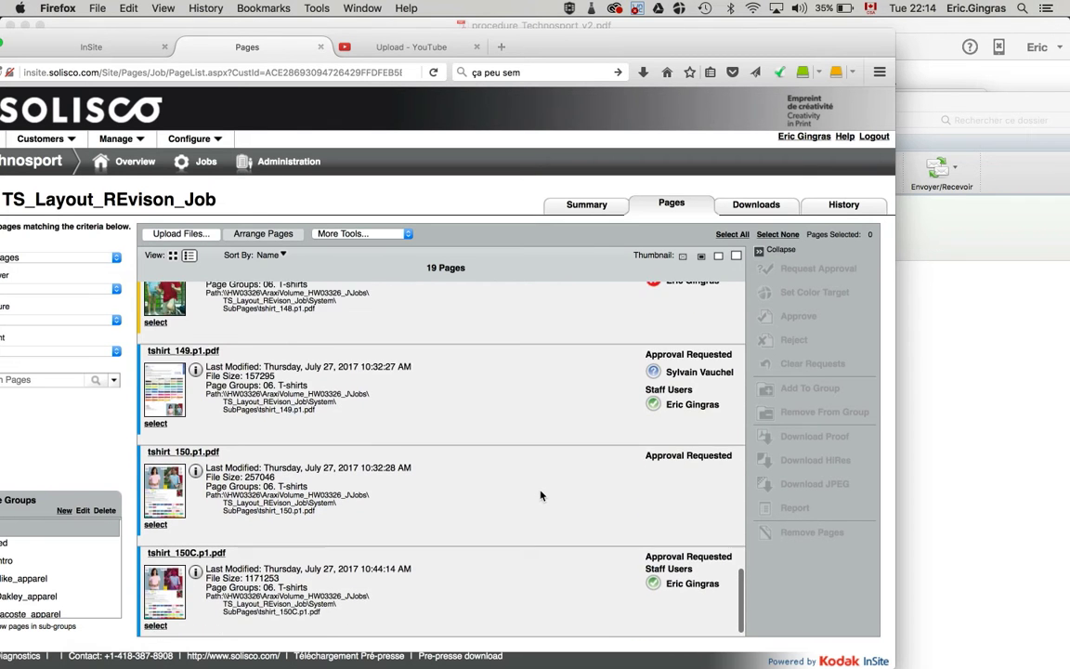
scroll(540, 495, up, 6)
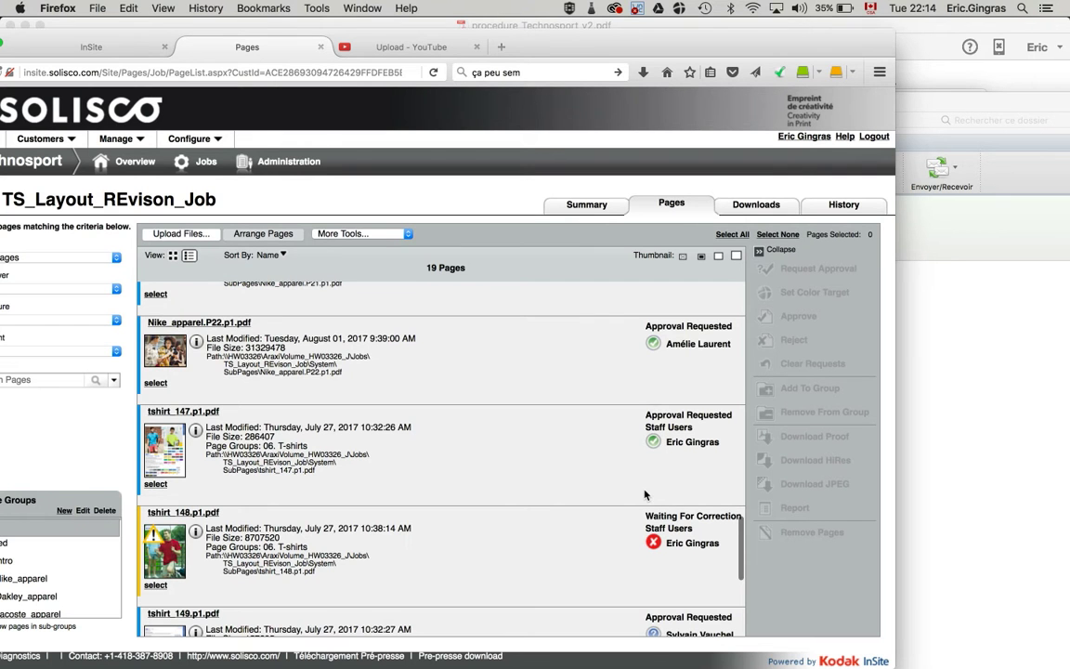
scroll(645, 495, down, 5)
scroll(645, 495, up, 5)
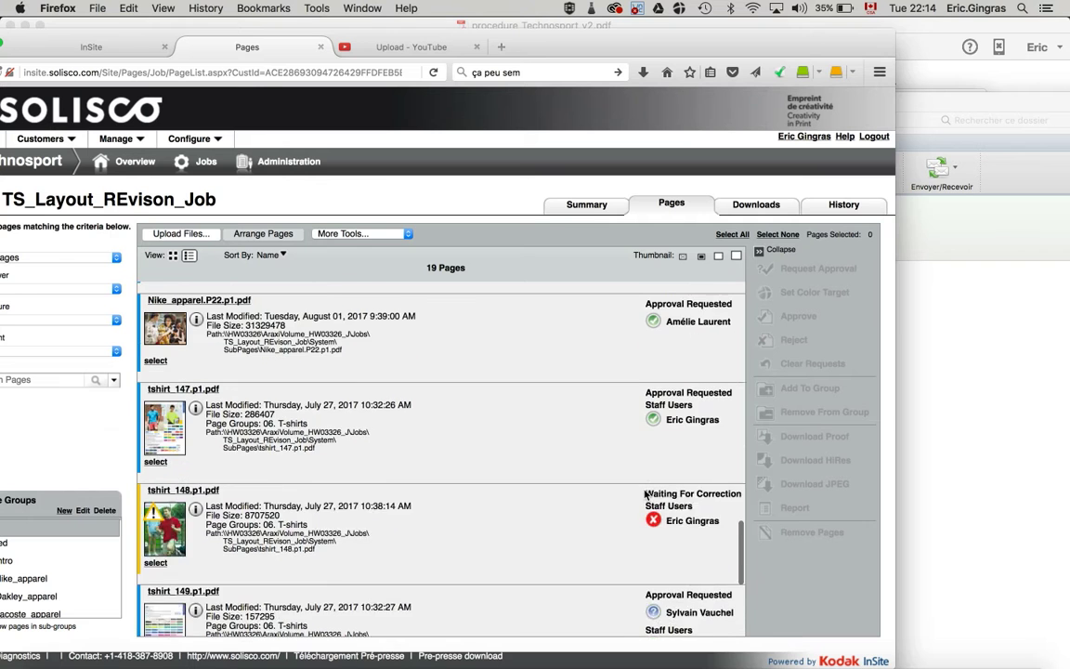
scroll(645, 495, up, 10)
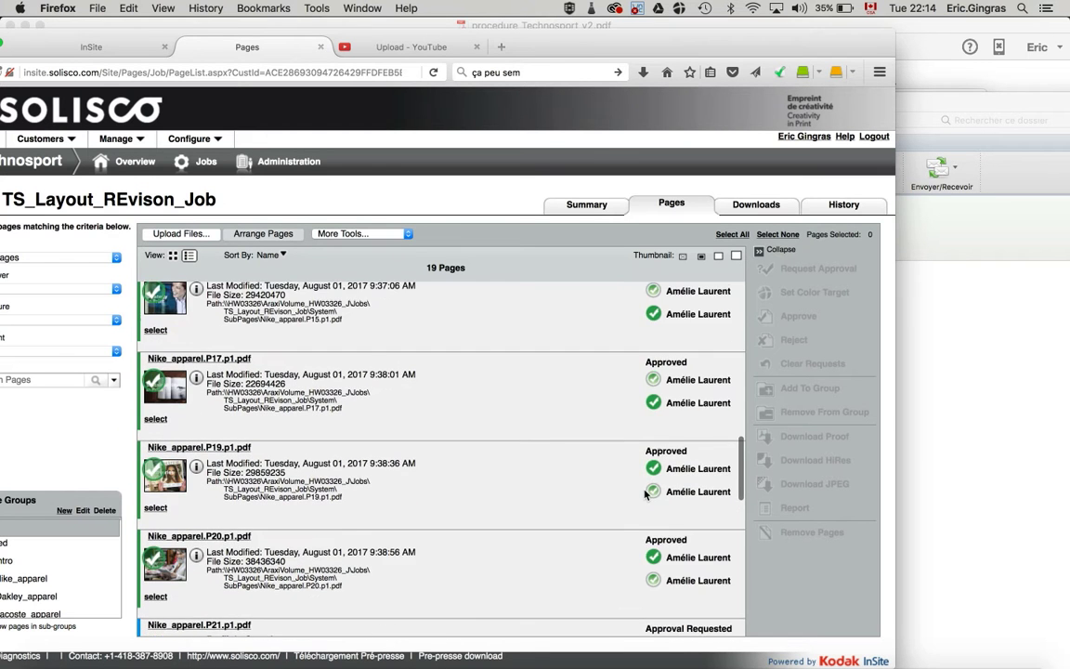
scroll(646, 495, up, 10)
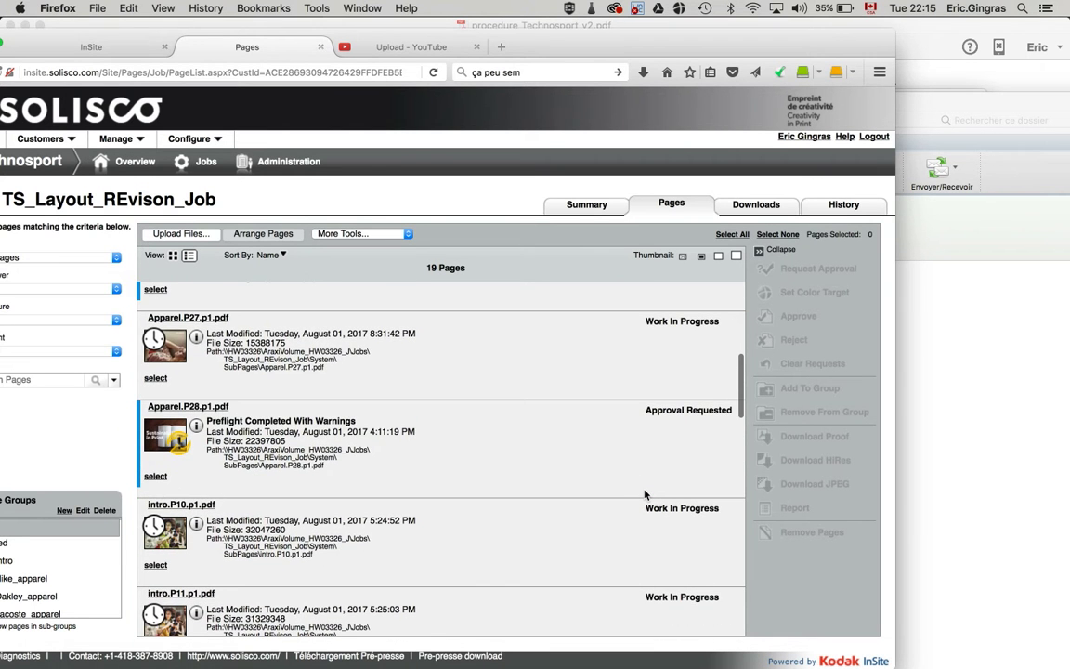
- Open page Apparel.P28.p1.pdf in Smart Review and view the available approval options without applying one
click(198, 411)
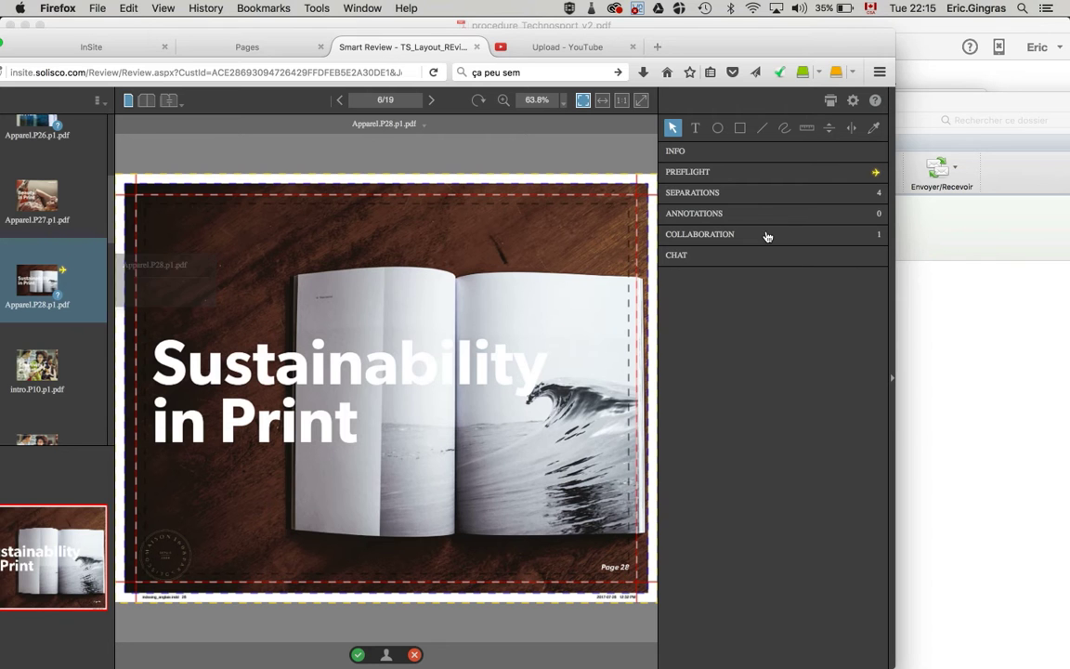
click(358, 656)
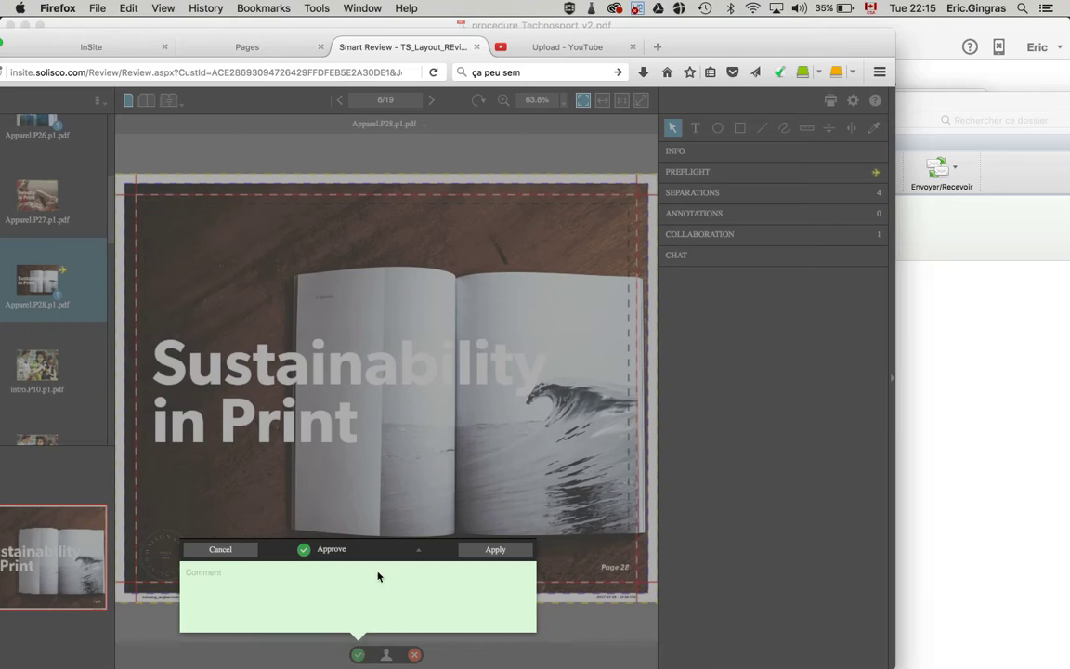
click(413, 550)
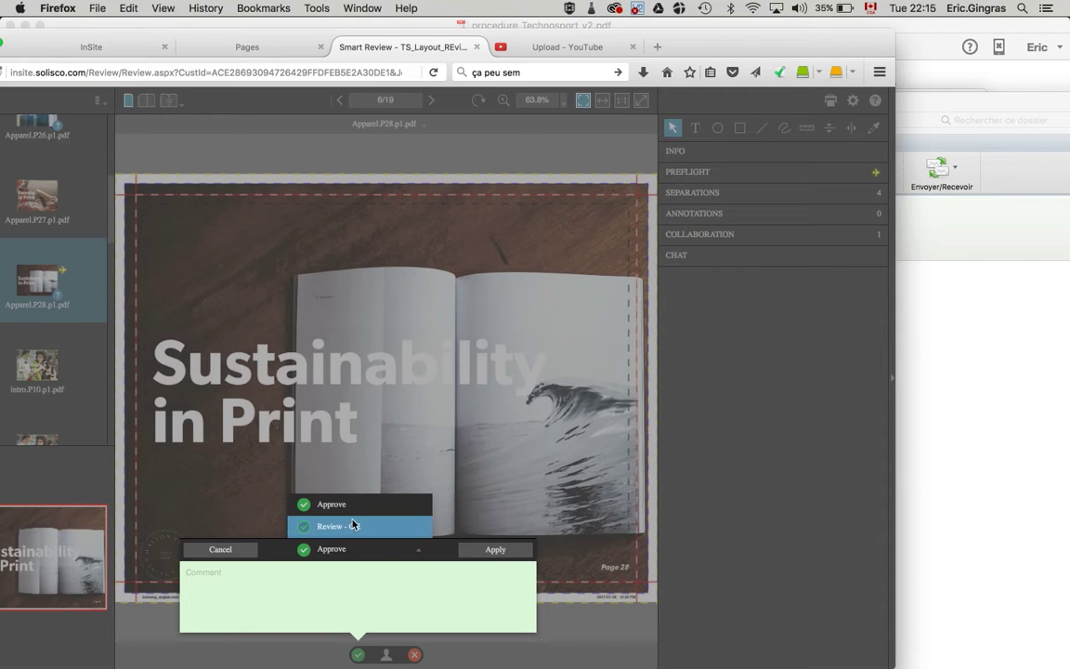
click(454, 434)
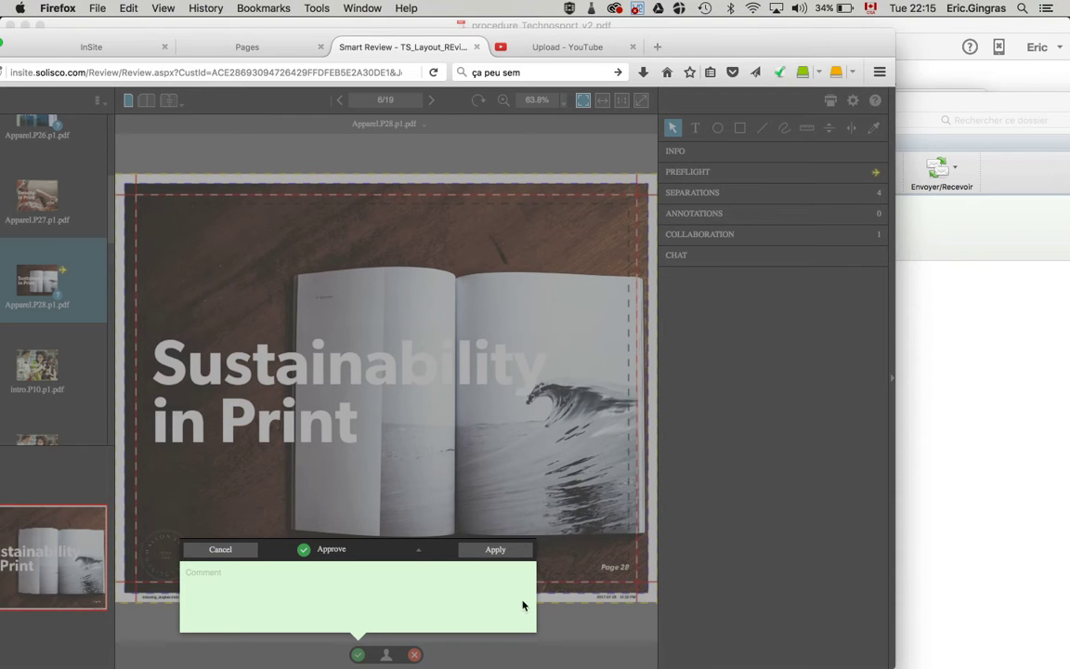
click(220, 548)
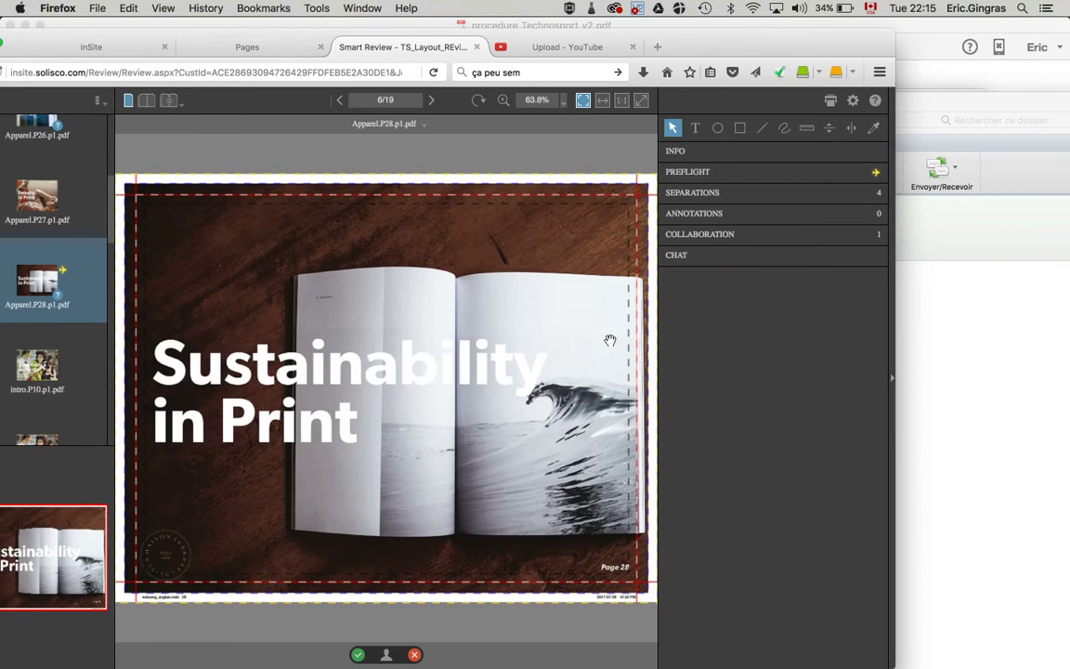
- Add a text annotation reading "mauvaise peo" at the Sustainability title on the page and show it in the annotations list
click(695, 127)
click(396, 341)
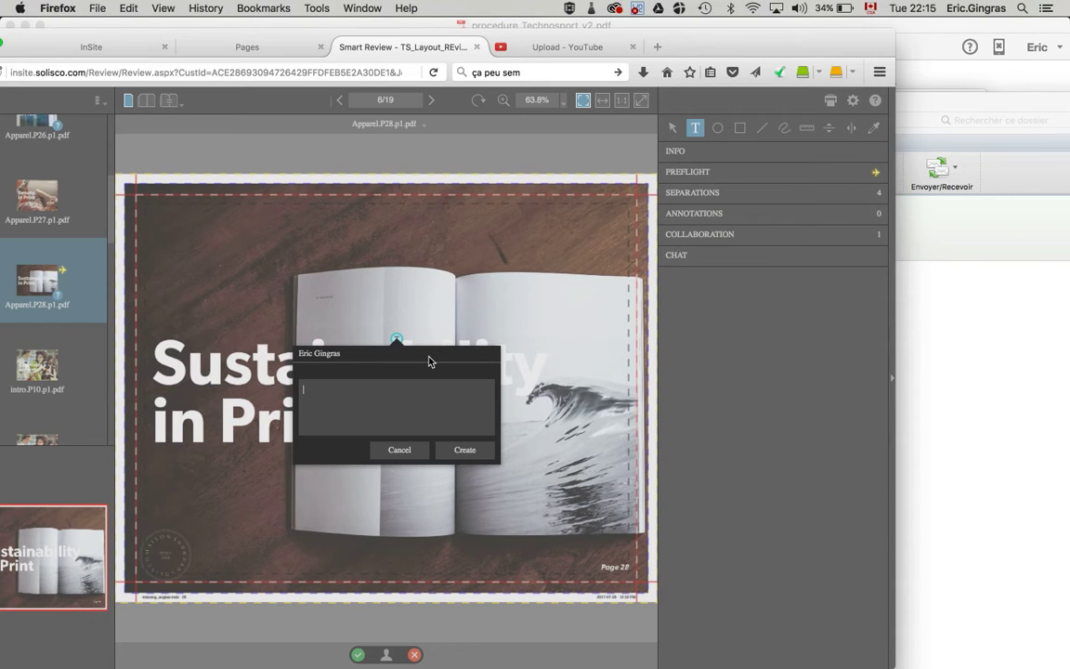
text(mauvaise peo)
click(464, 450)
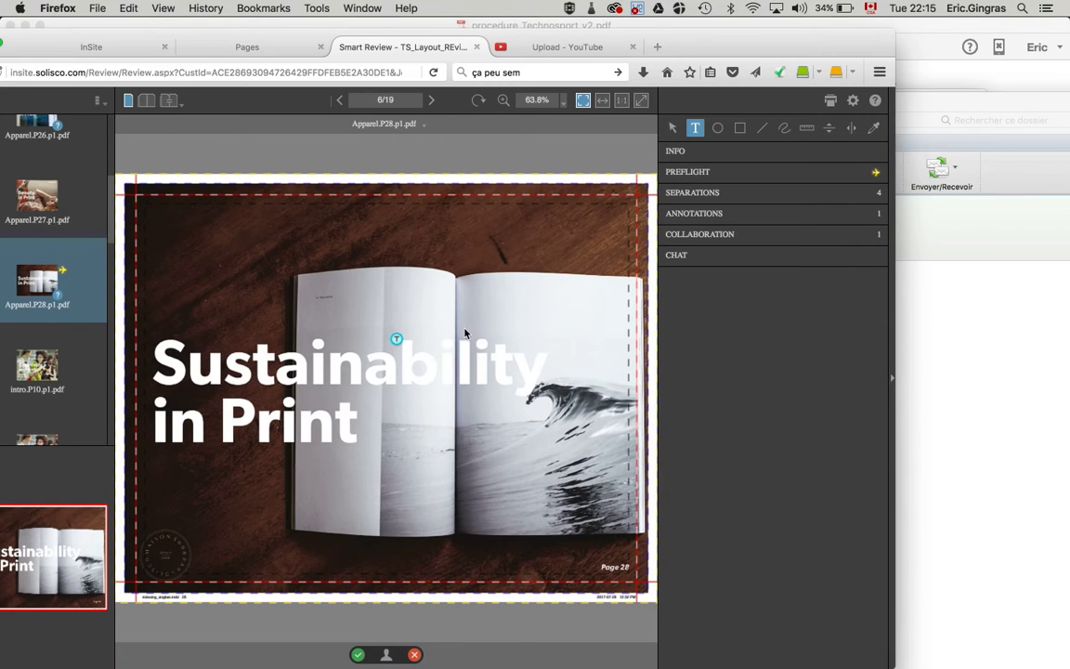
click(752, 222)
click(688, 267)
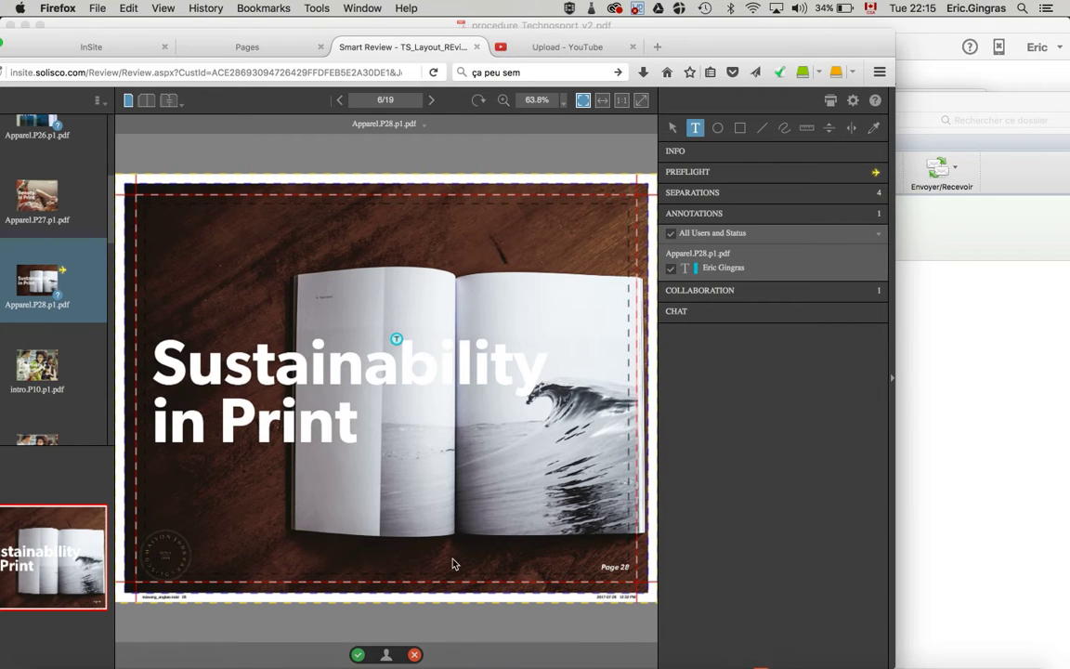
- Submit a Request Correction decision for Apparel.P28.p1.pdf, continuing despite approval not being requested, and reload the job's page list
click(415, 655)
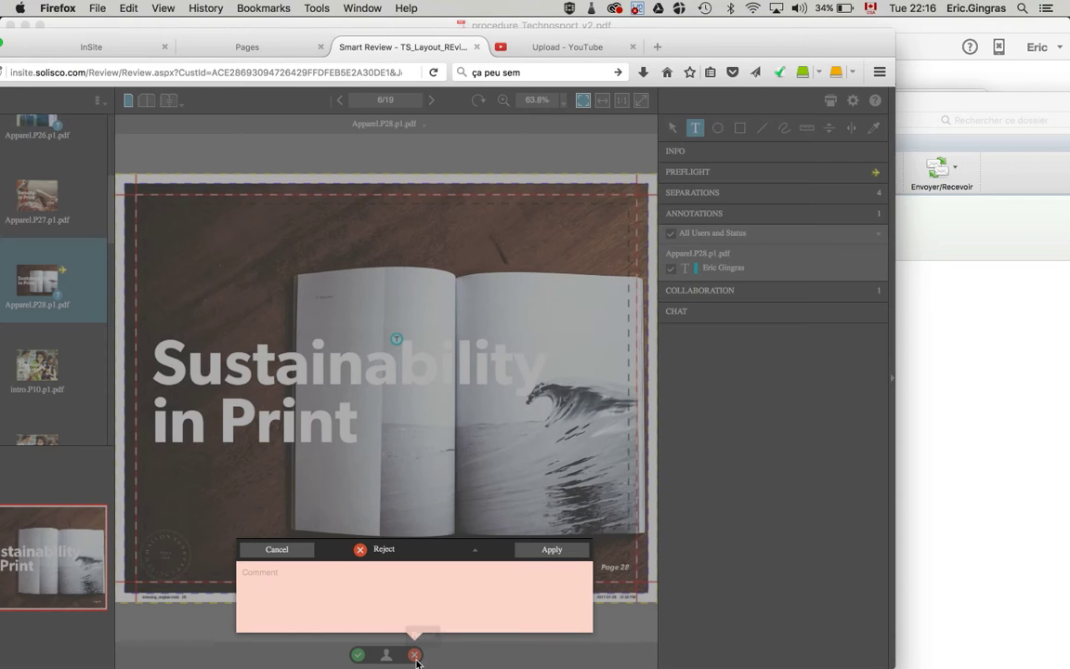
click(475, 553)
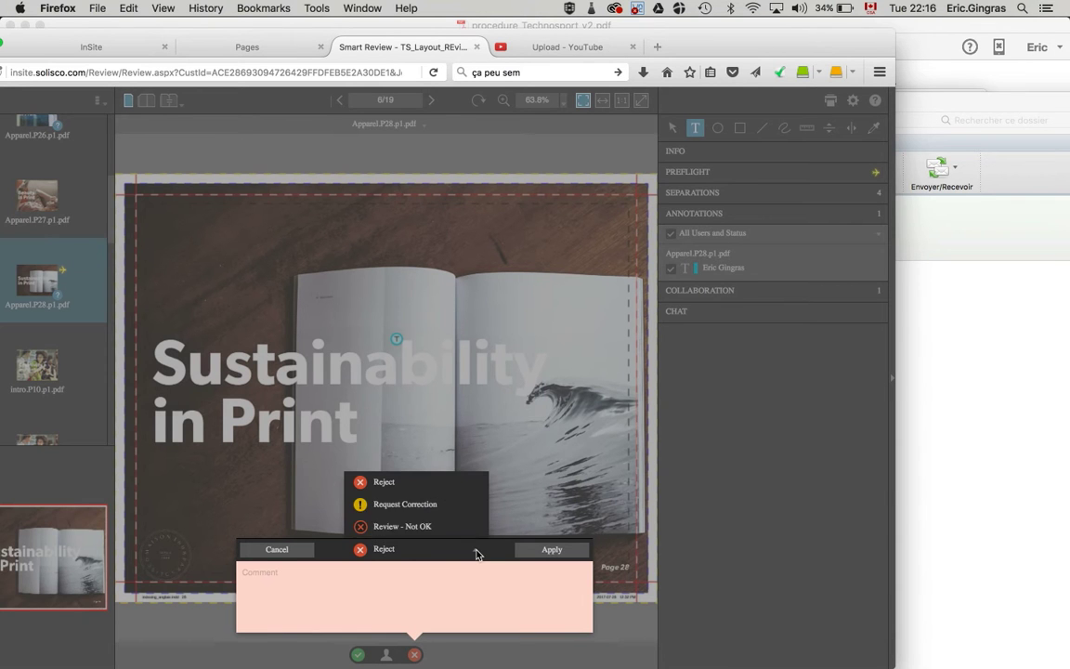
click(428, 507)
click(552, 548)
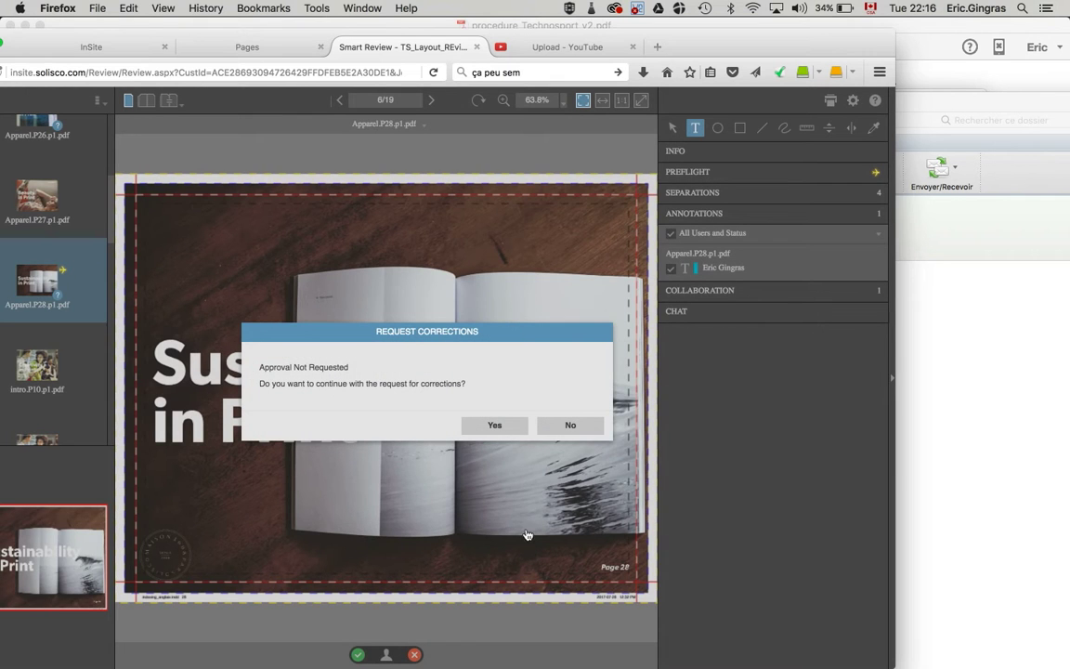
click(493, 425)
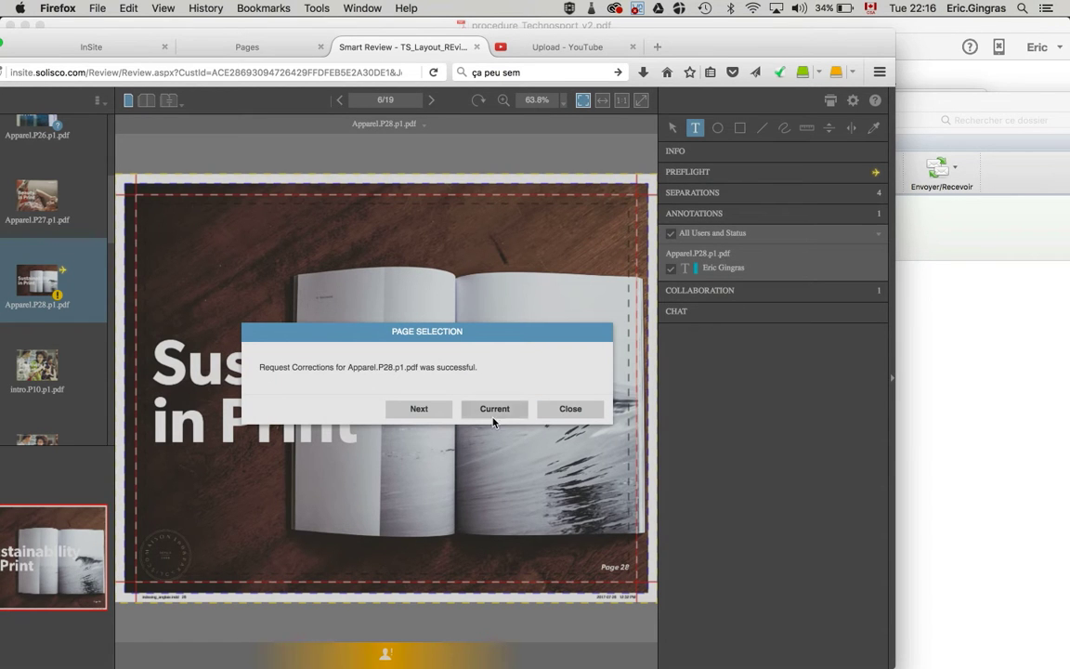
click(569, 409)
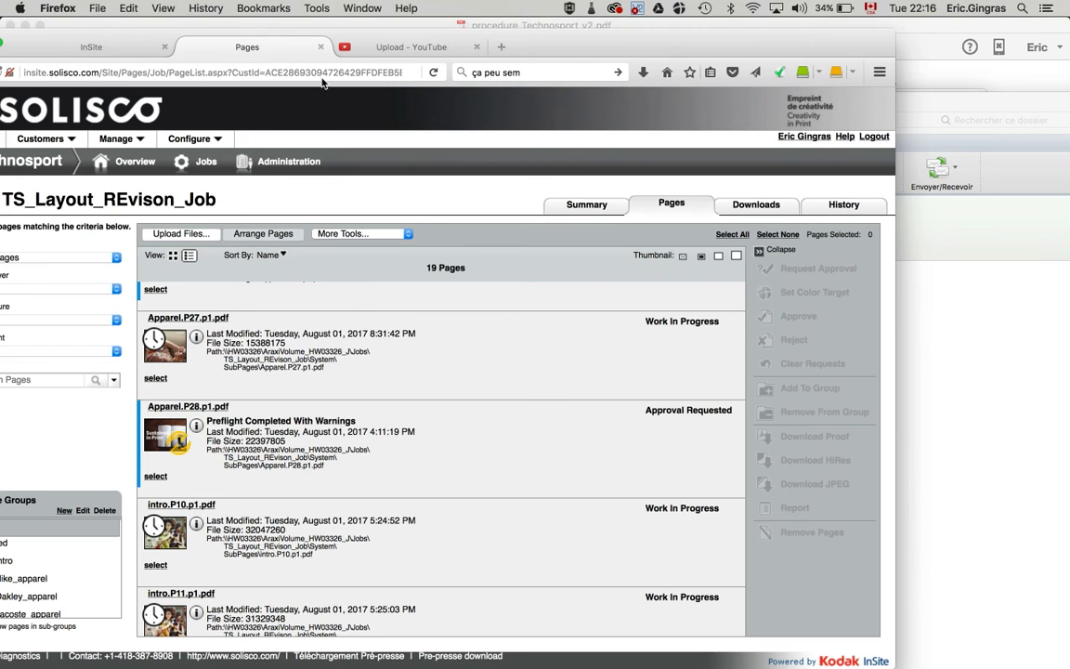
click(433, 72)
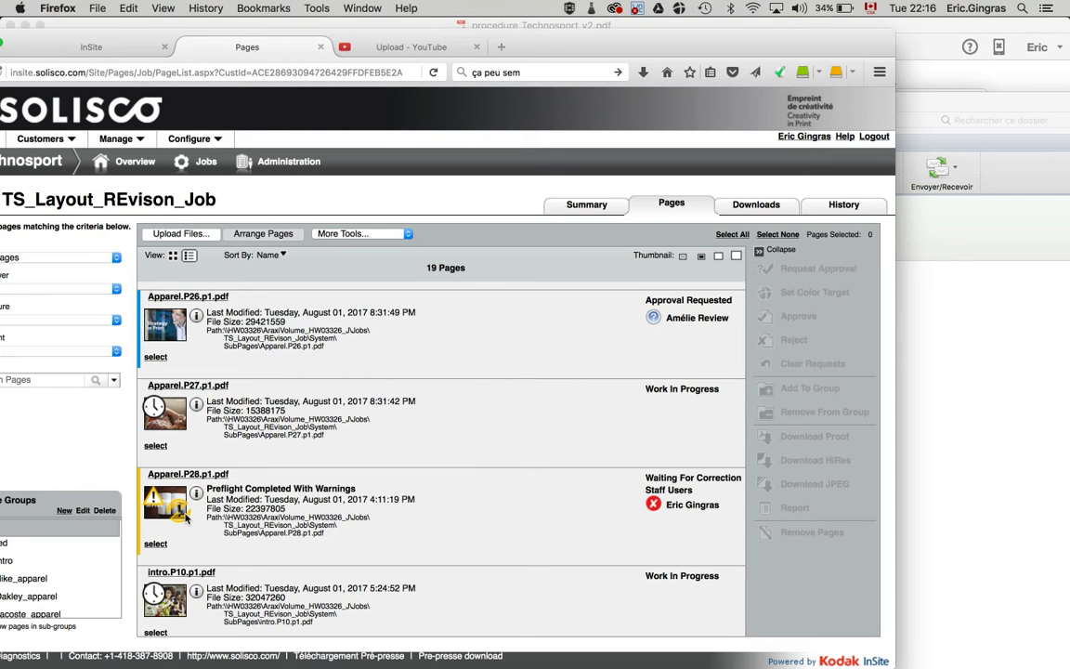
- Filter the job's page list to pages with the status Waiting For Correction and look through the page groups
mouse_move(181, 518)
drag(566, 37, 660, 37)
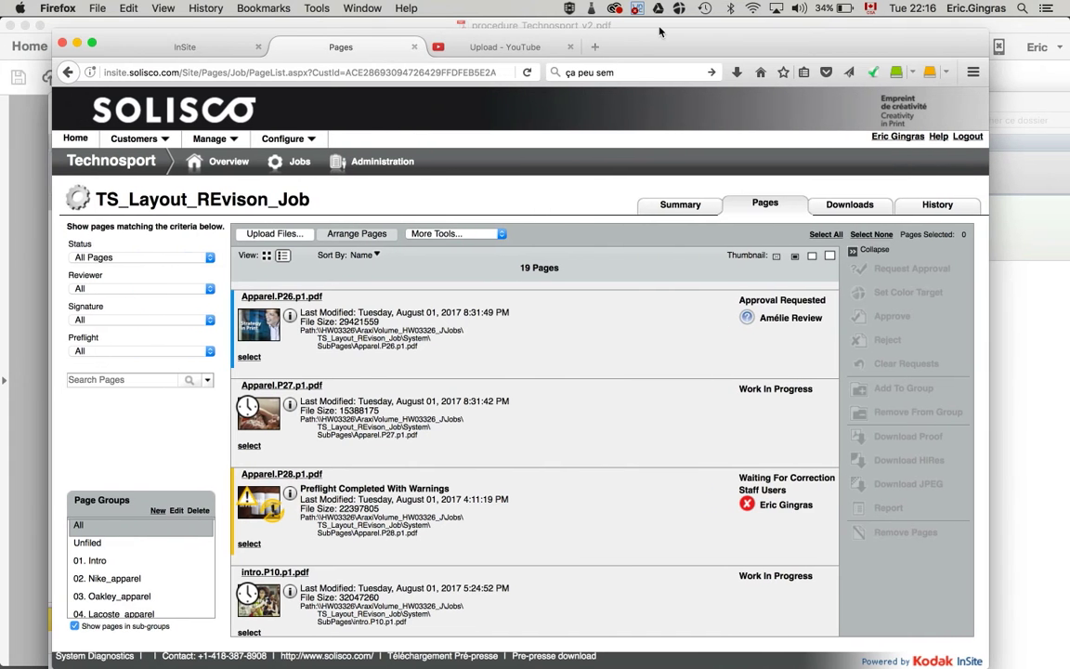
click(138, 257)
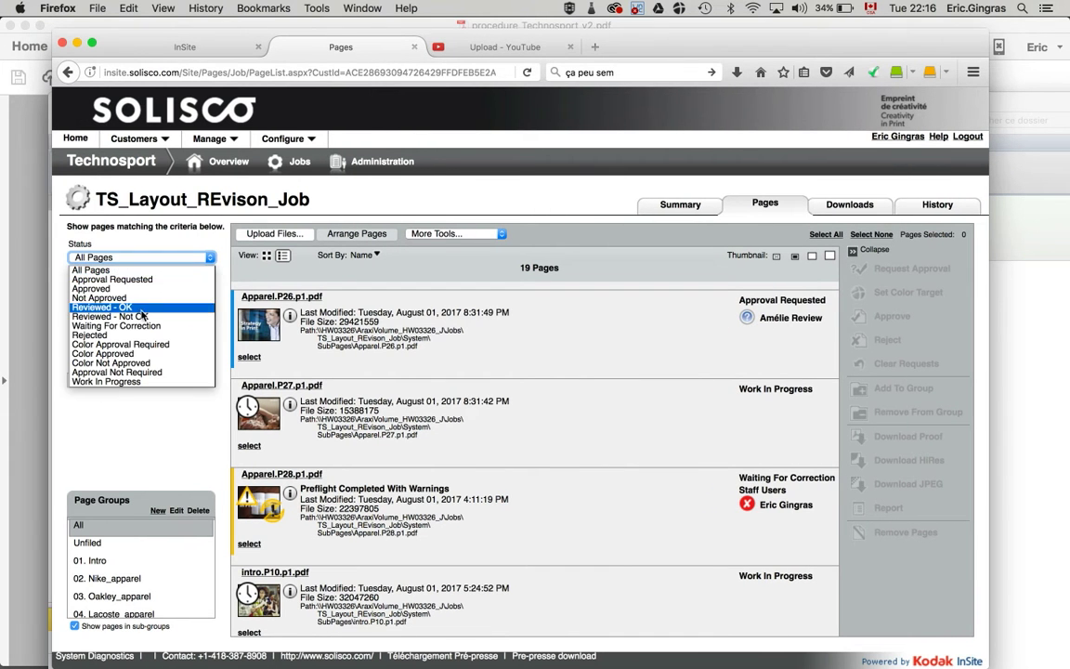
click(116, 327)
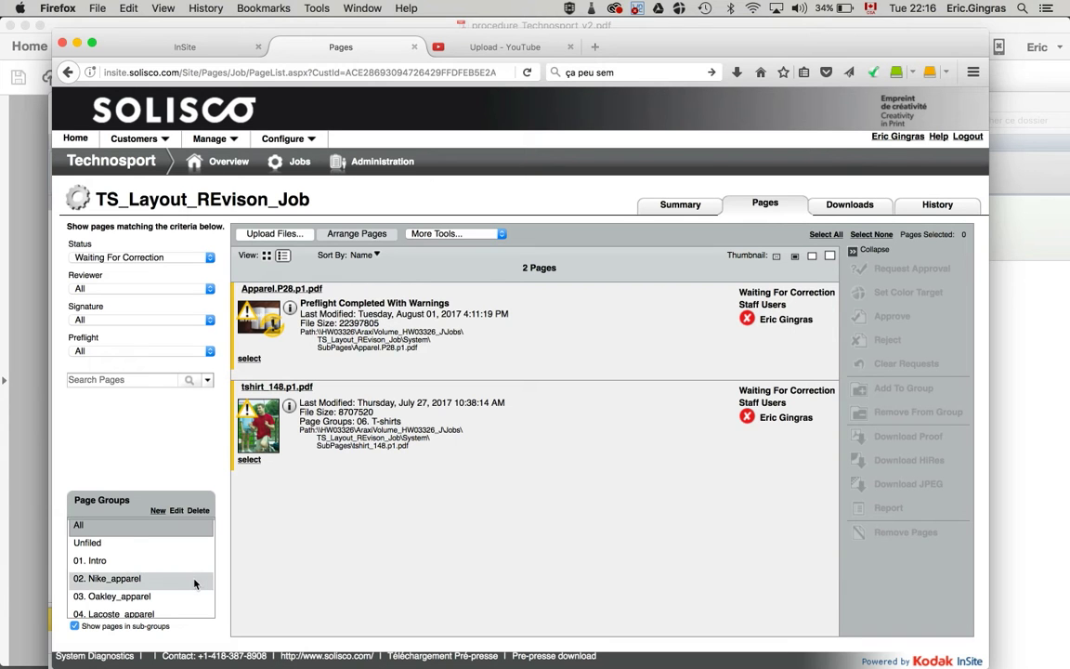
scroll(185, 543, down, 5)
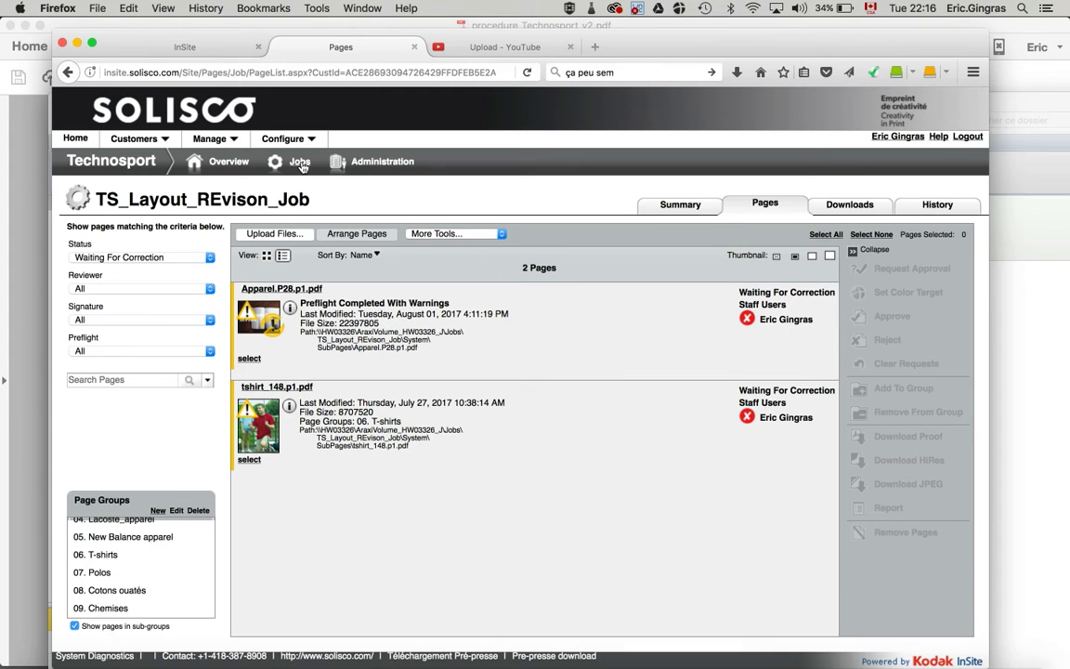
- Show pages of every status again and add Apparel.P23, P24, P25 and P26 to the page group 02. Nike_apparel
click(130, 257)
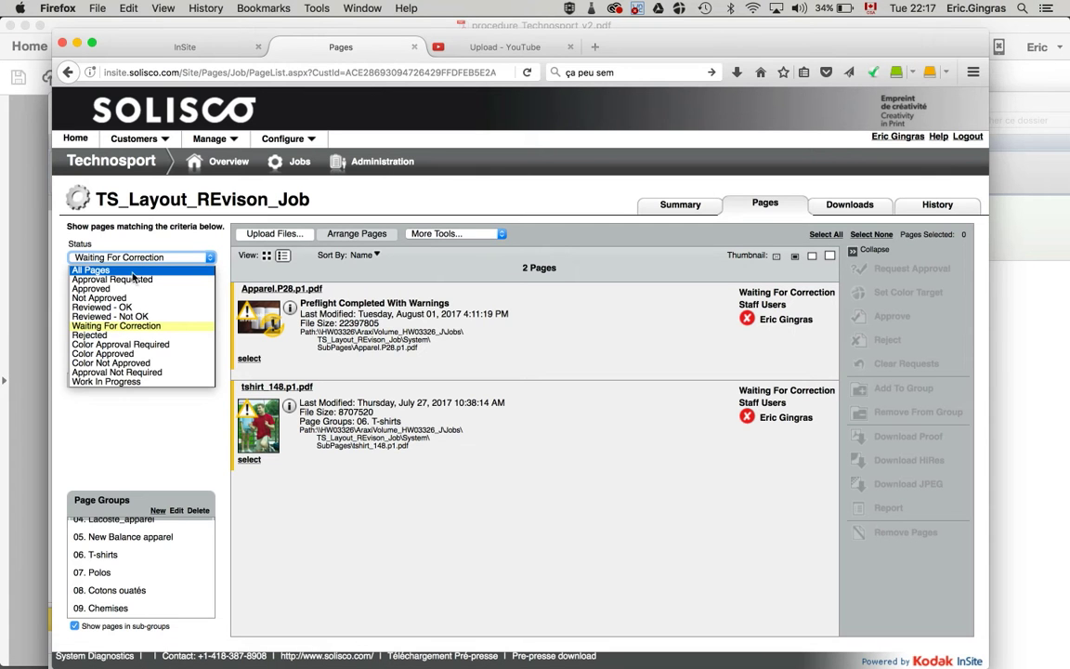
click(133, 271)
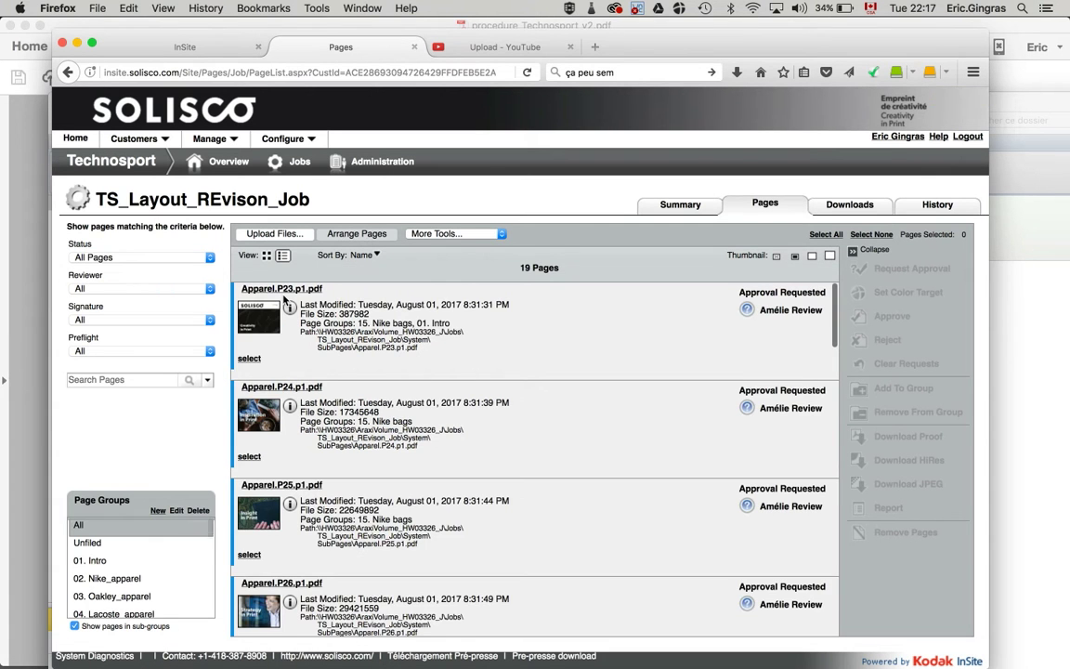
click(251, 359)
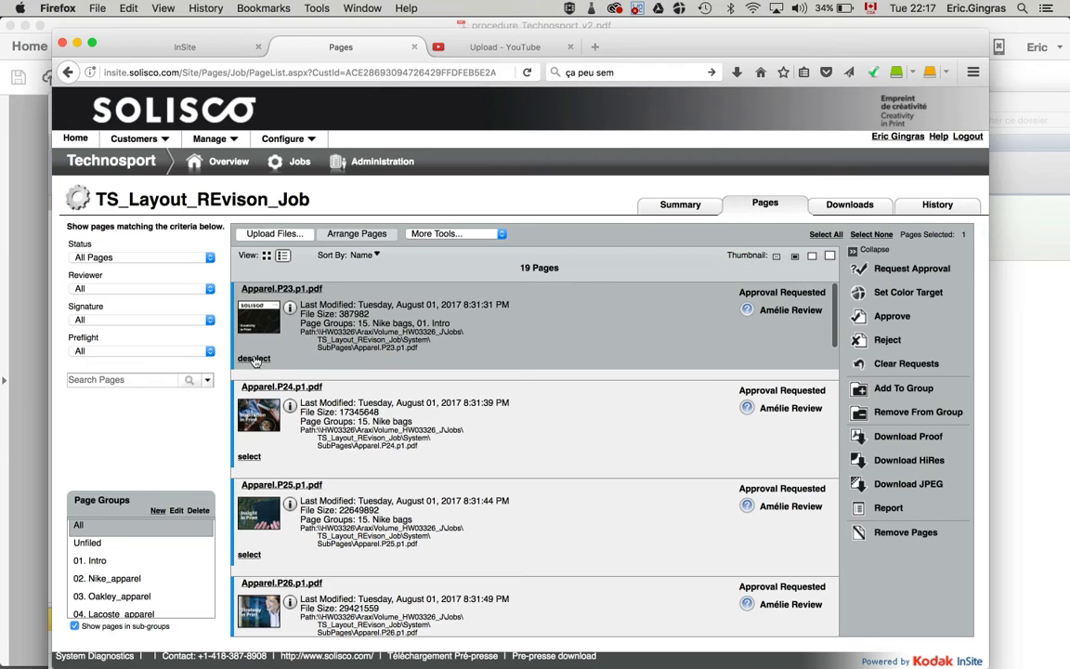
click(249, 456)
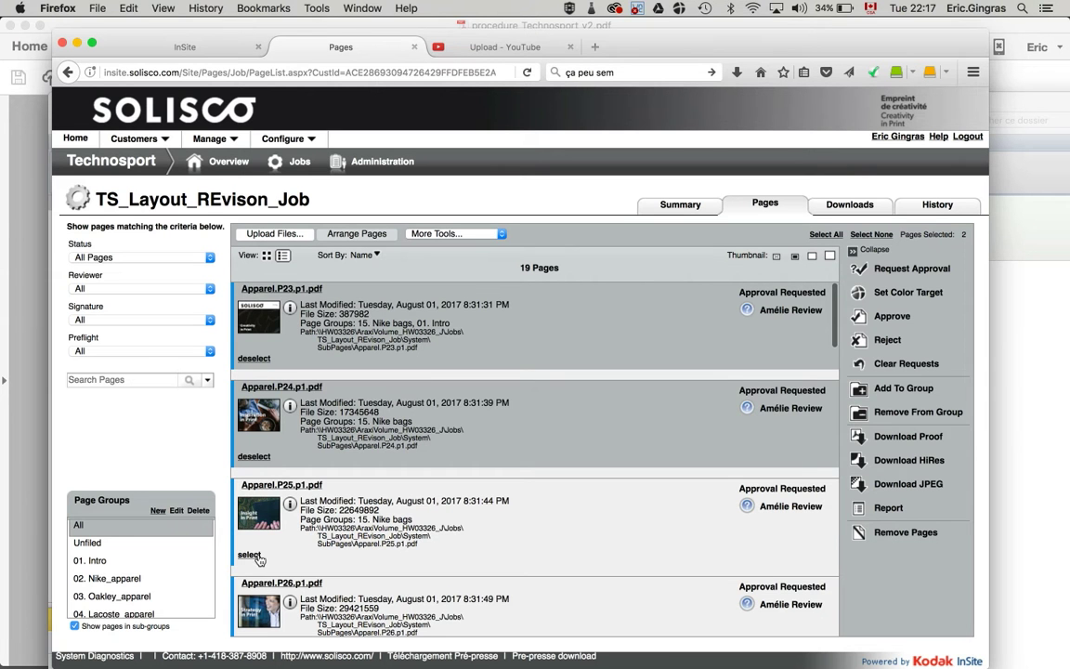
click(257, 557)
scroll(255, 559, down, 3)
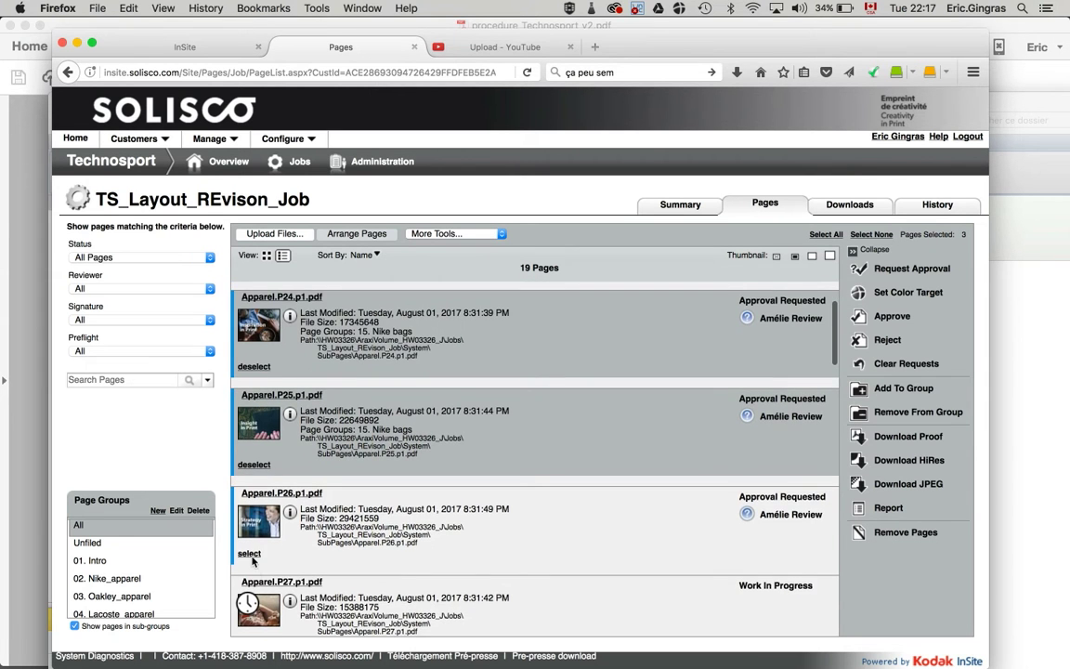
click(248, 555)
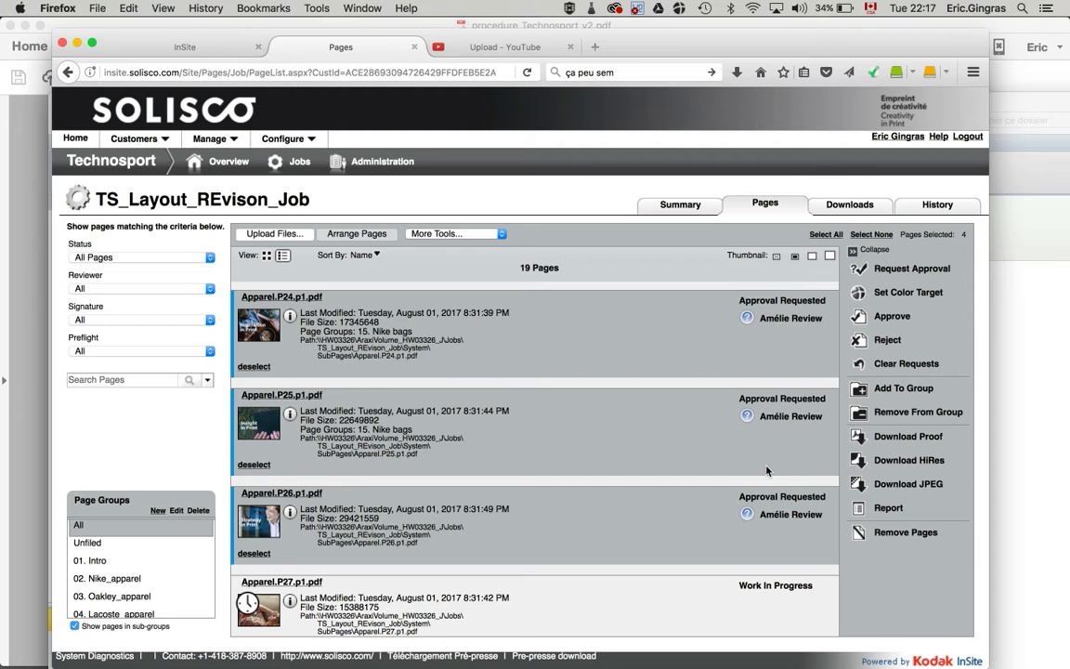
click(901, 393)
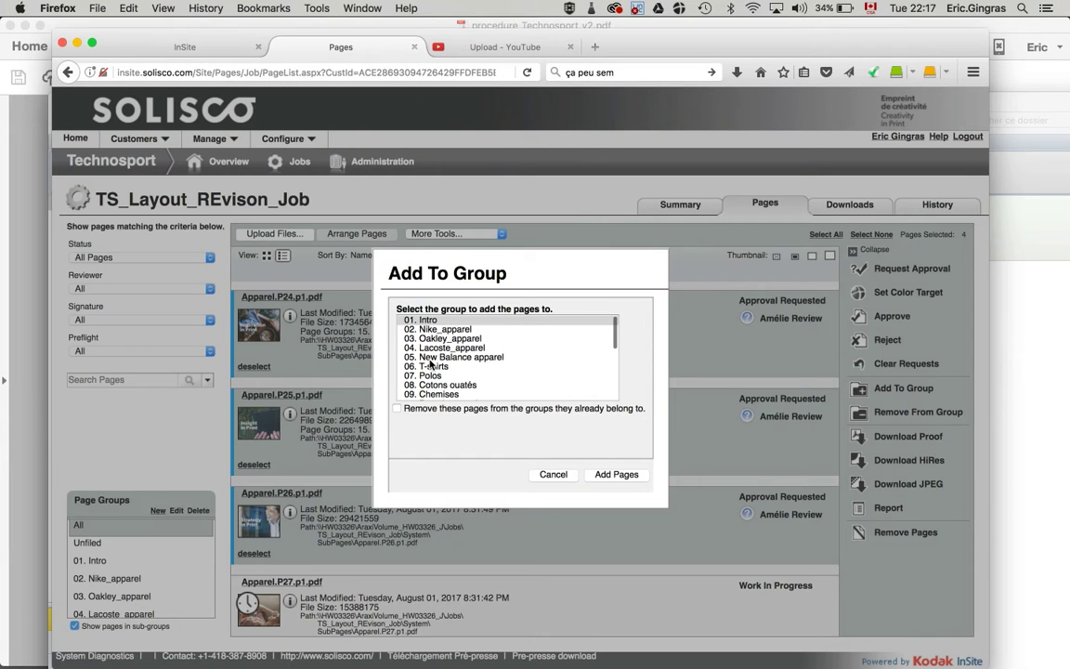
click(444, 329)
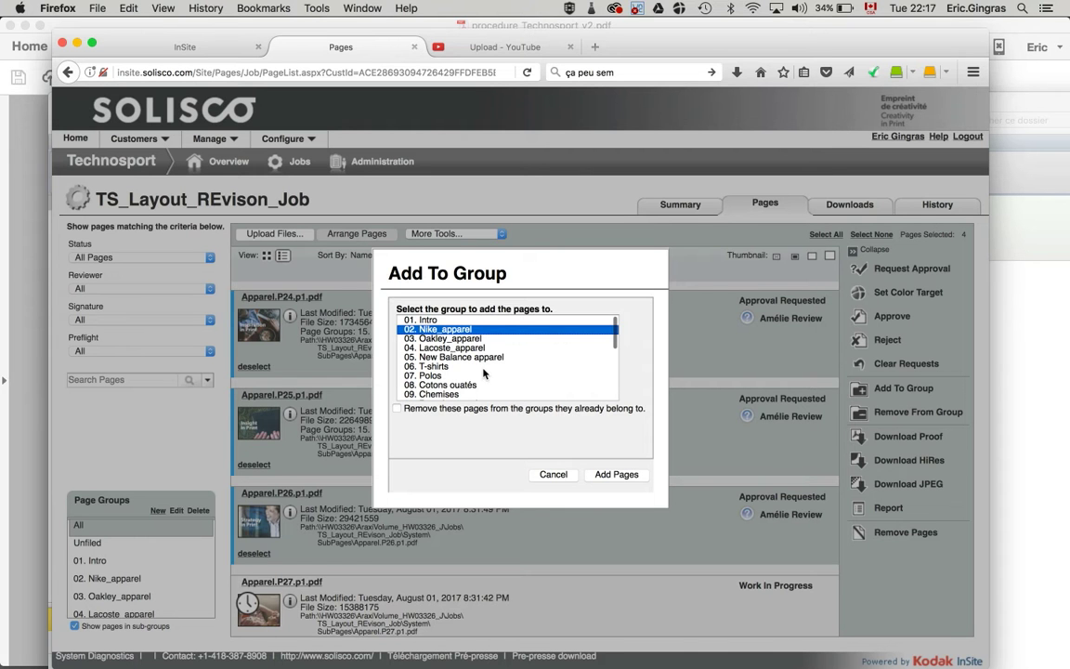
click(617, 475)
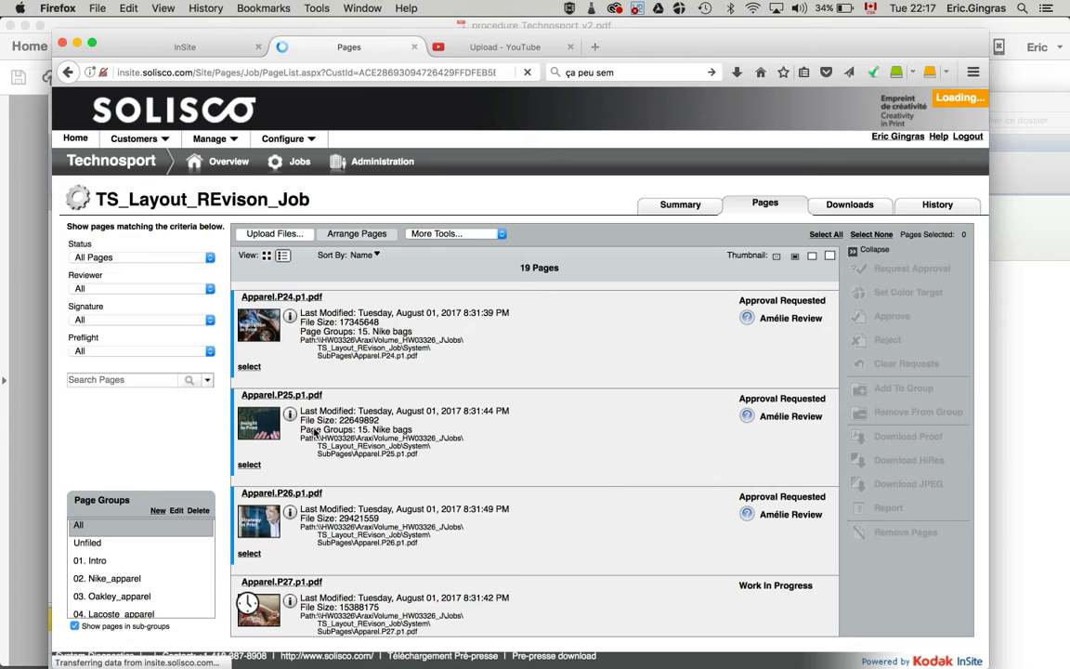
- View the pages of group 02. Nike_apparel, filter them by Waiting For Correction, and extend that filter to all page groups
click(125, 575)
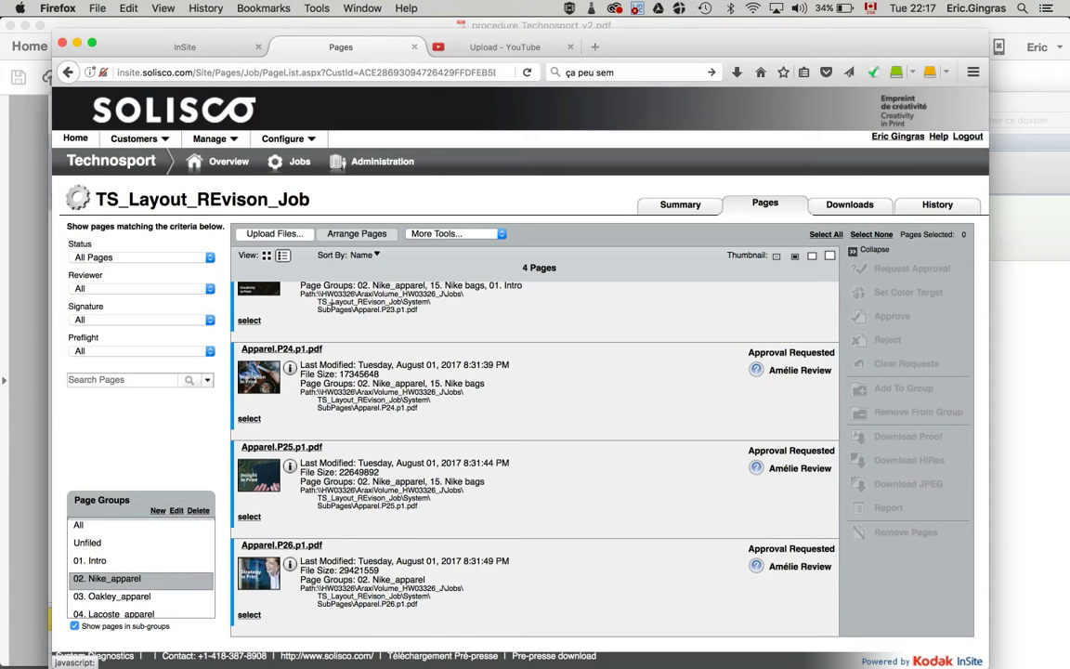
scroll(325, 305, up, 2)
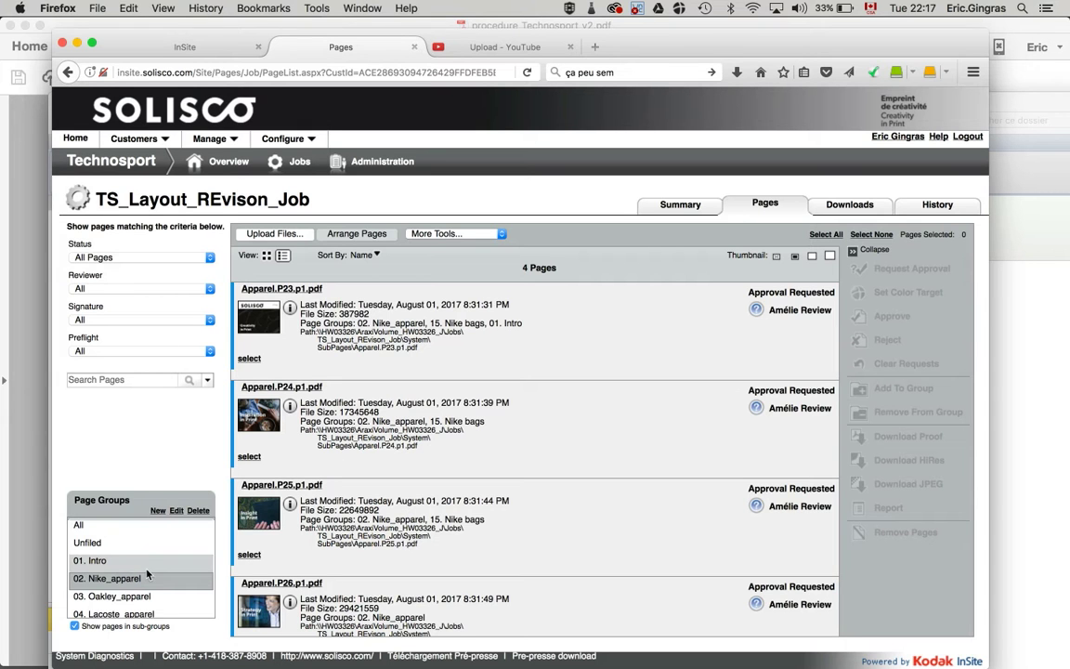
click(160, 258)
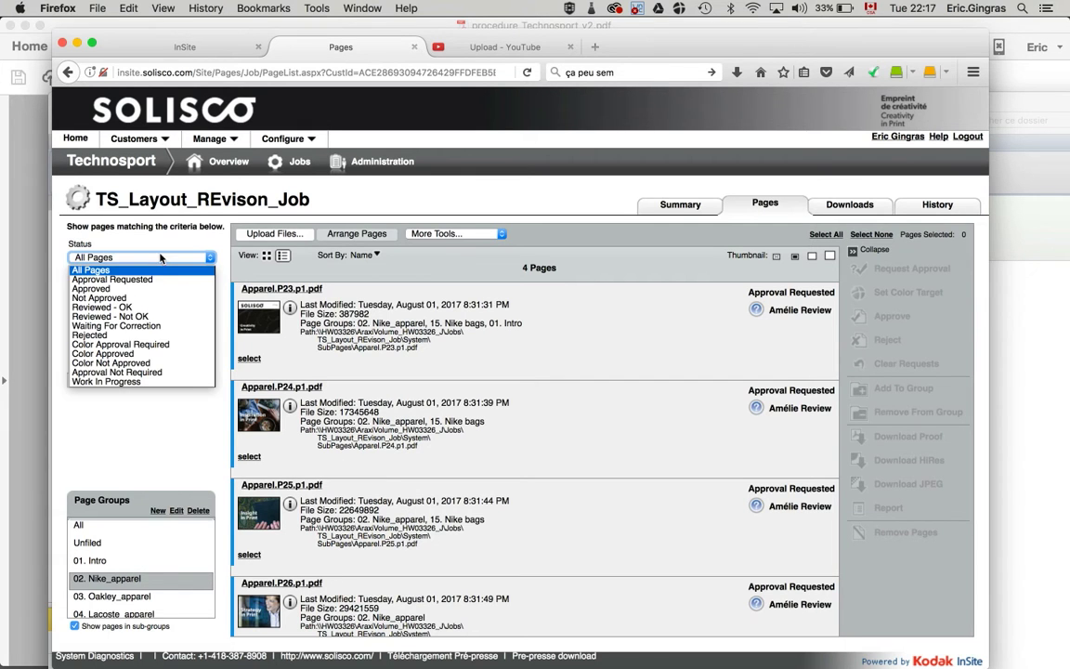
click(157, 327)
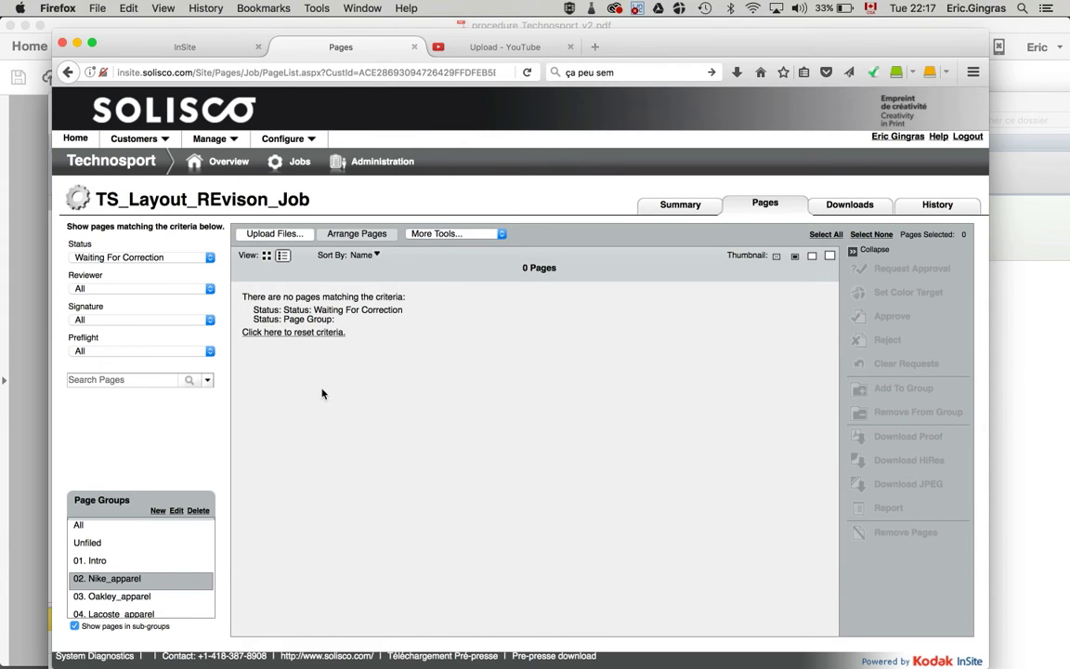
click(98, 525)
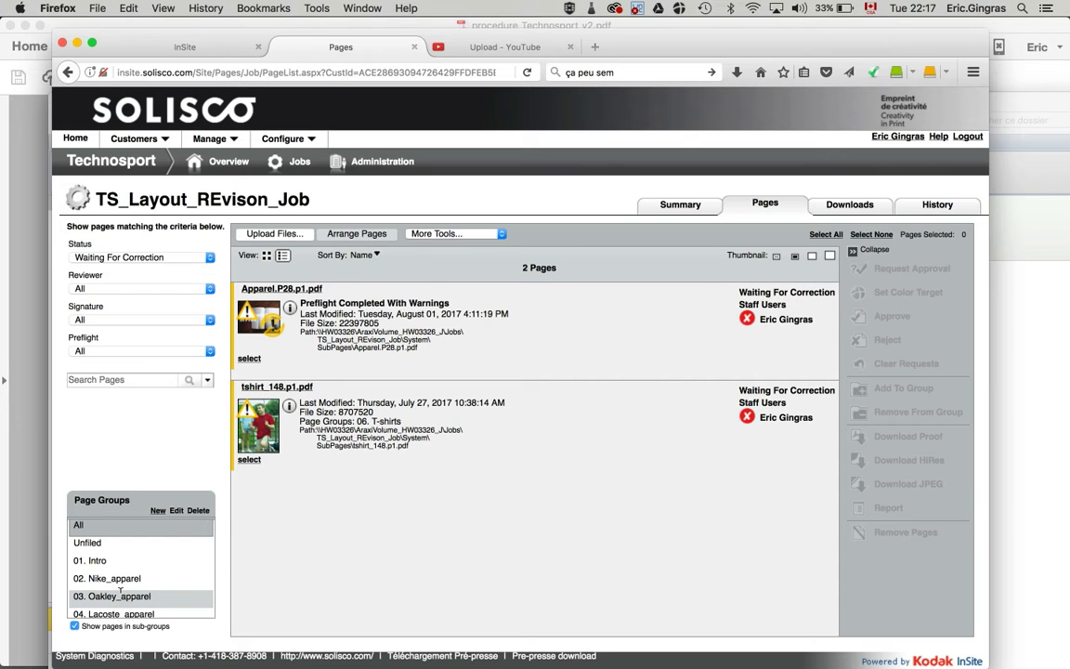
scroll(133, 573, down, 1)
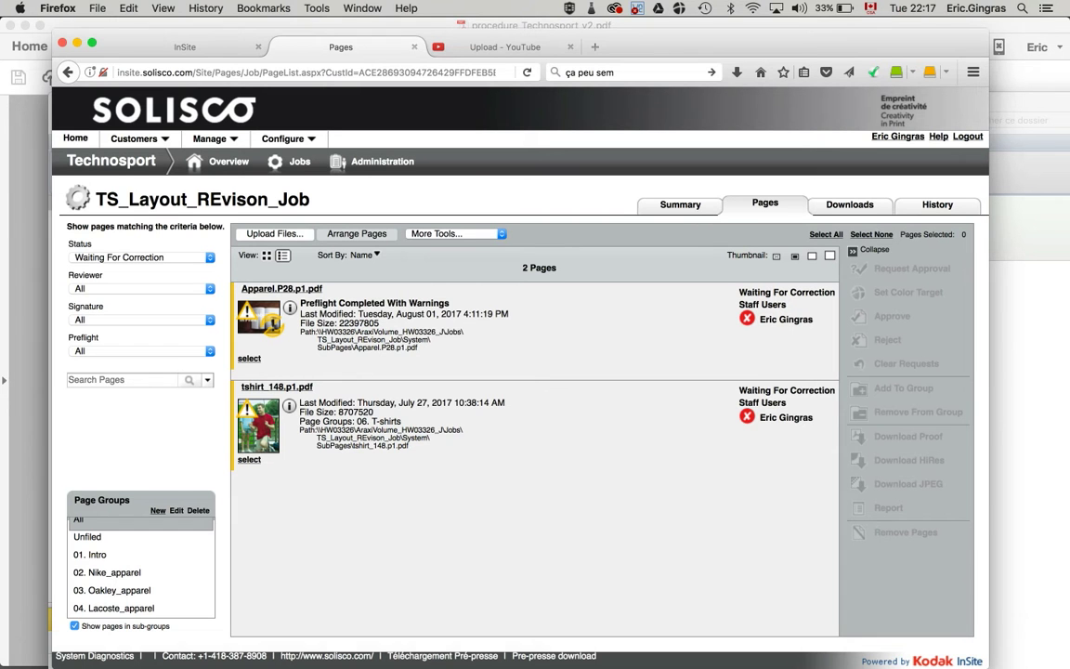
- Check the "ebauche" upload name rule in procedure_Technosport_v2.pdf in Acrobat, and view the Upload Files form in Firefox without uploading anything
click(801, 656)
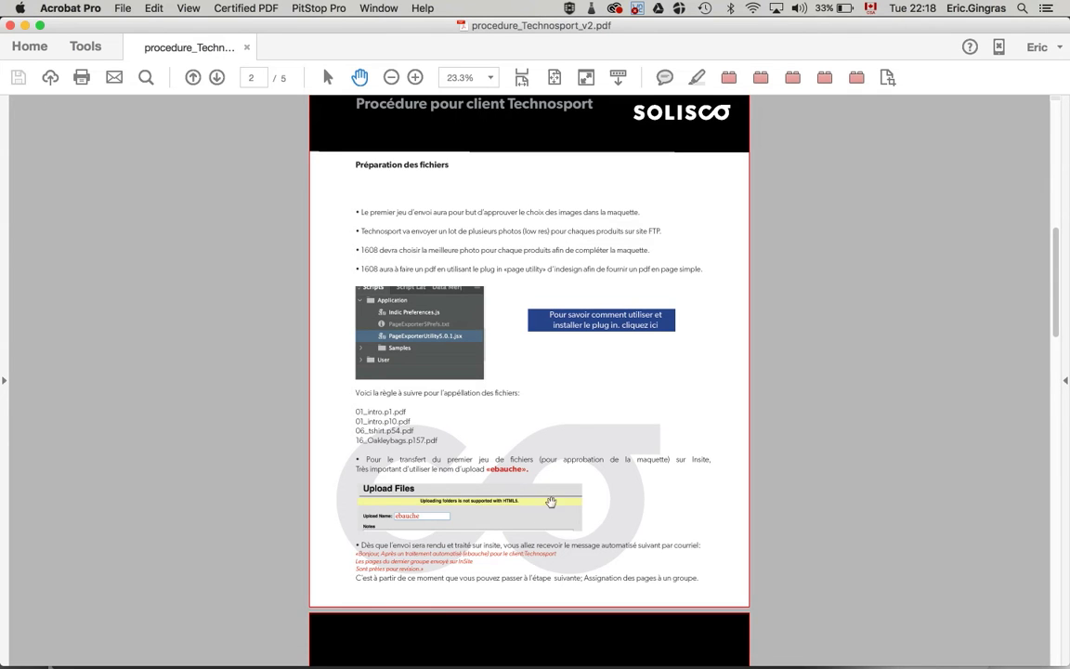
mouse_move(560, 656)
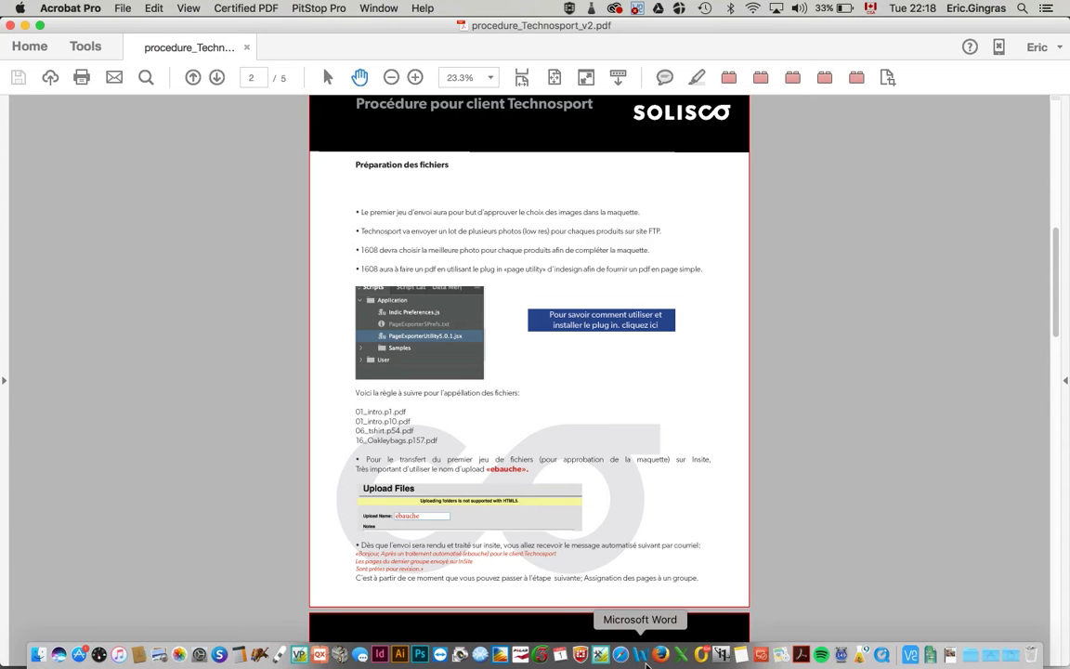
click(660, 655)
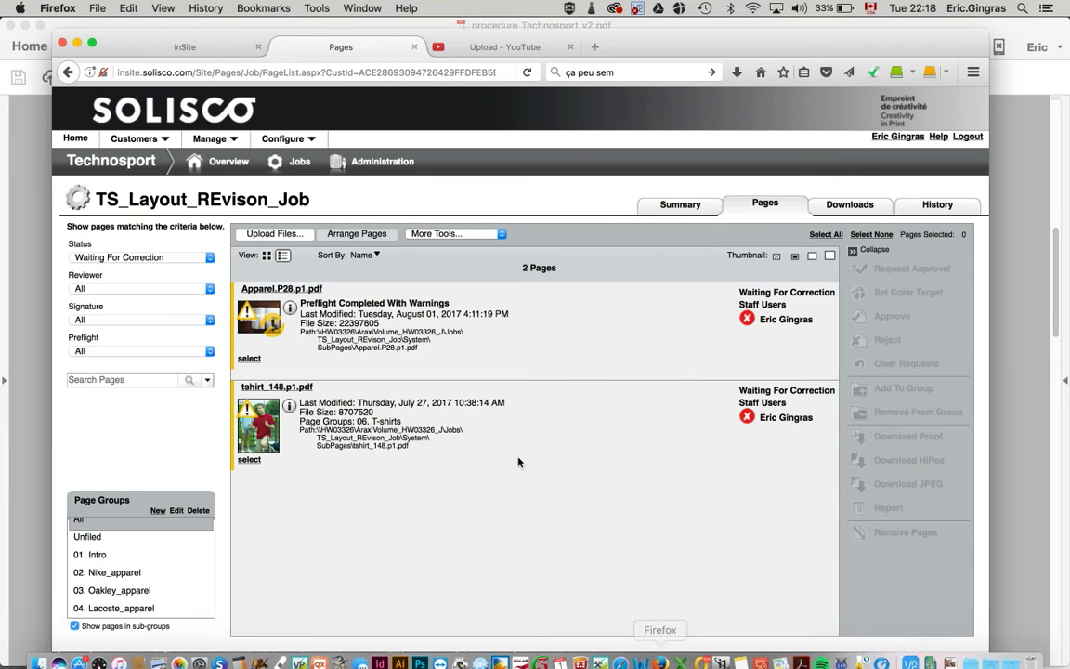
click(271, 234)
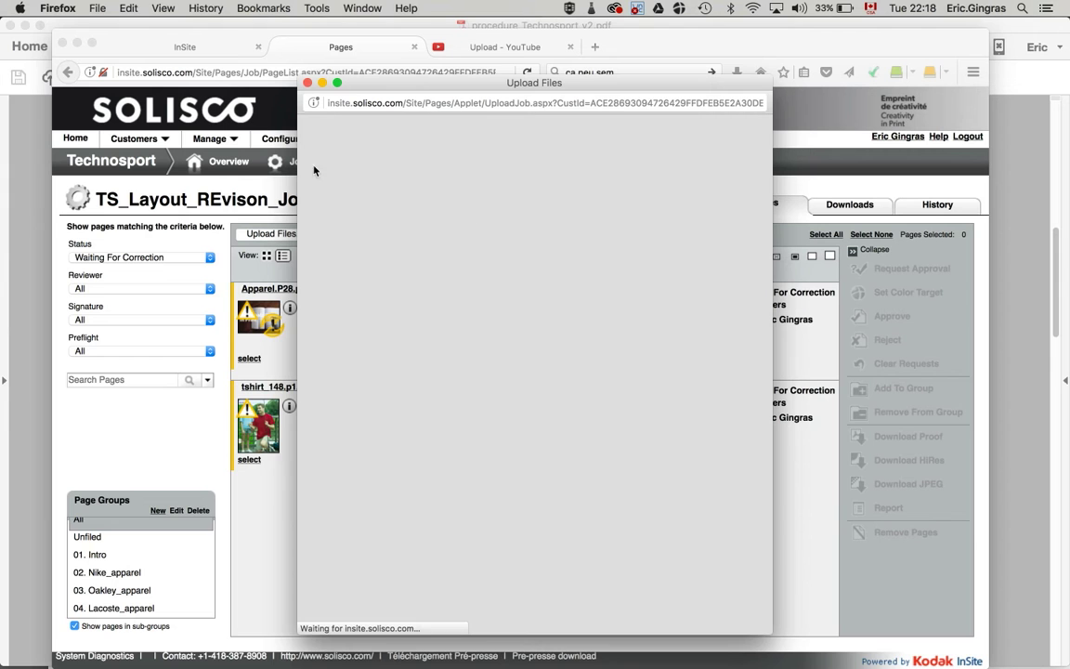
mouse_move(721, 655)
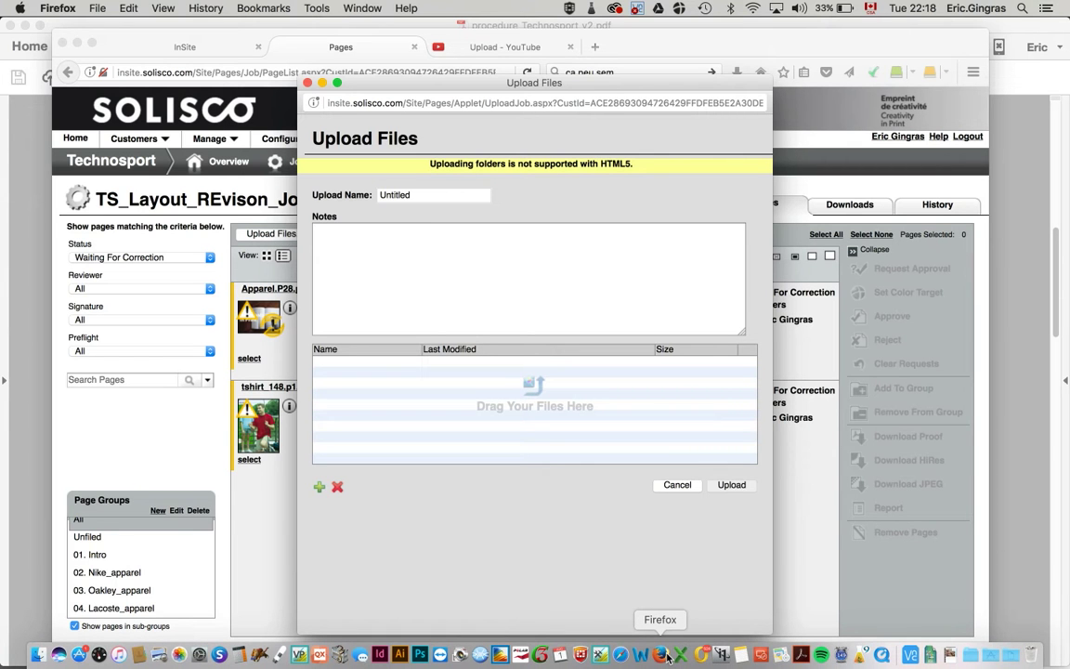
click(676, 484)
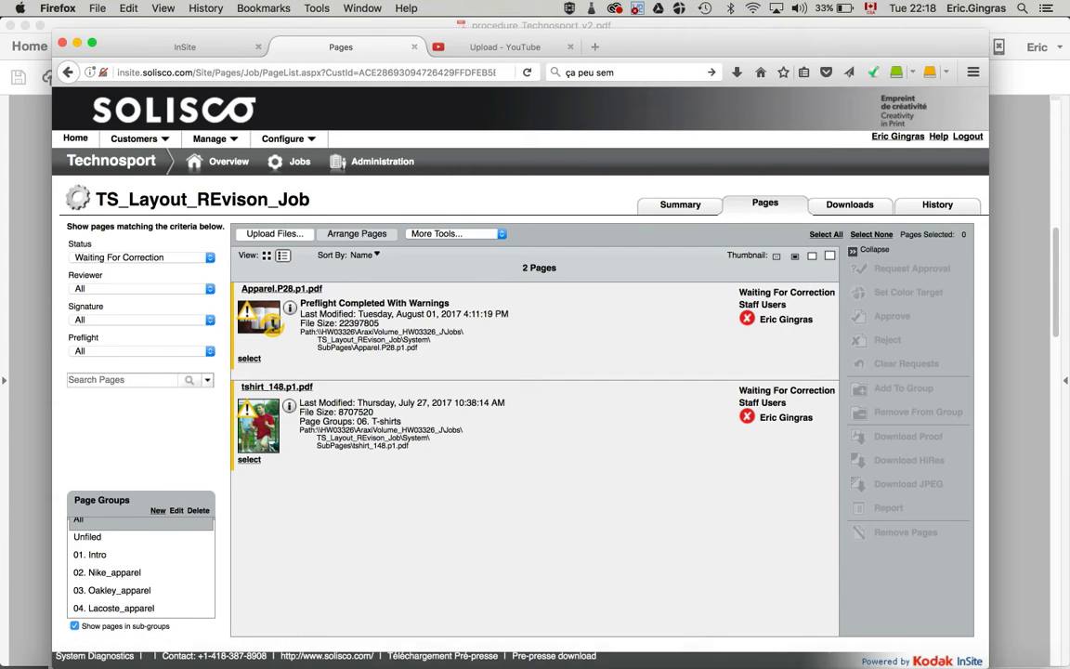
- Read page 3, "Approbation des maquettes", of the procedure PDF in Acrobat and return to the InSite page list in Firefox
mouse_move(720, 655)
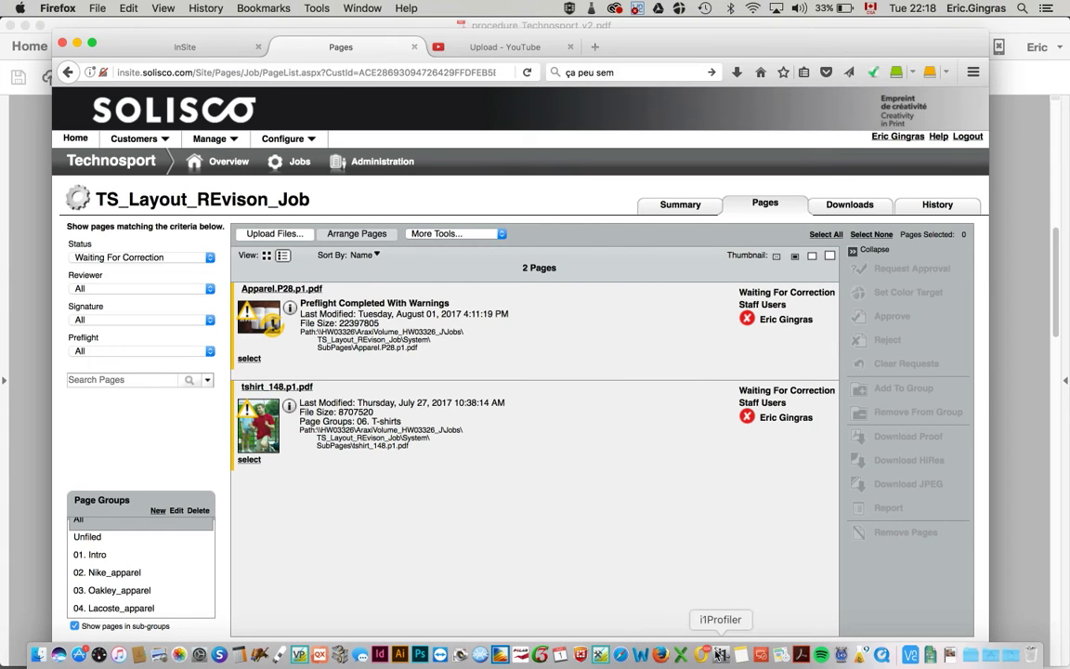
click(801, 655)
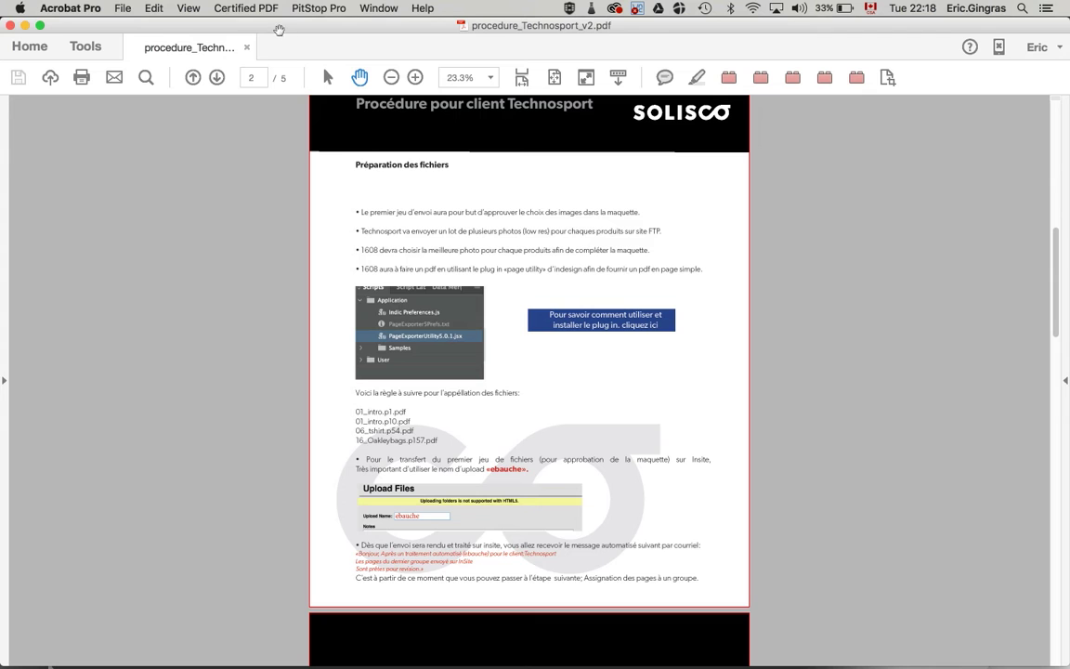
click(217, 77)
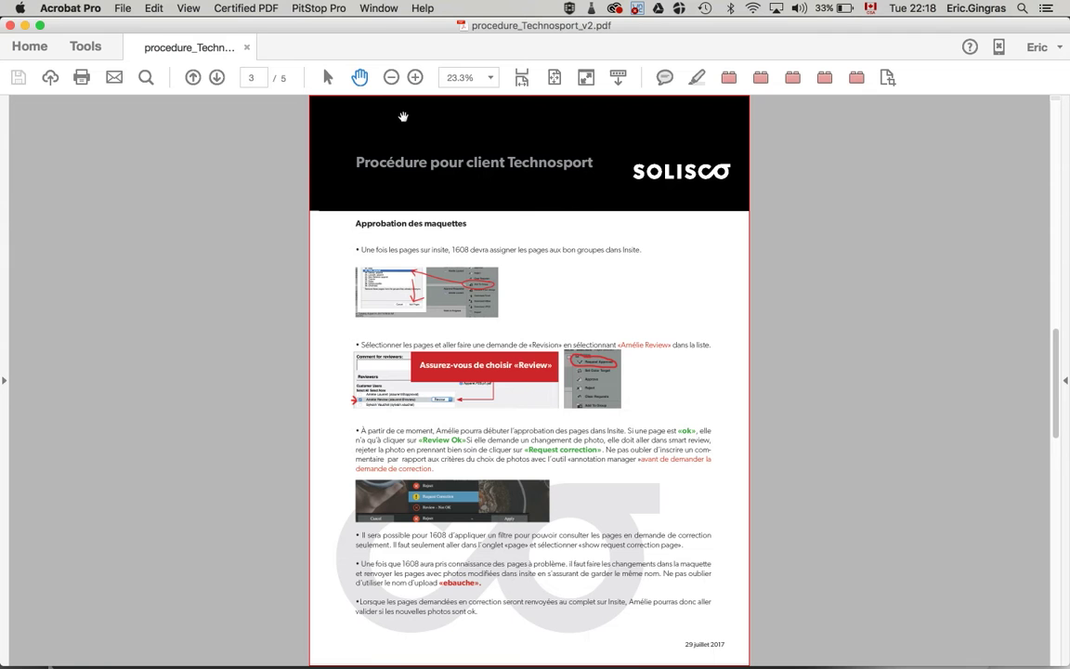
mouse_move(640, 655)
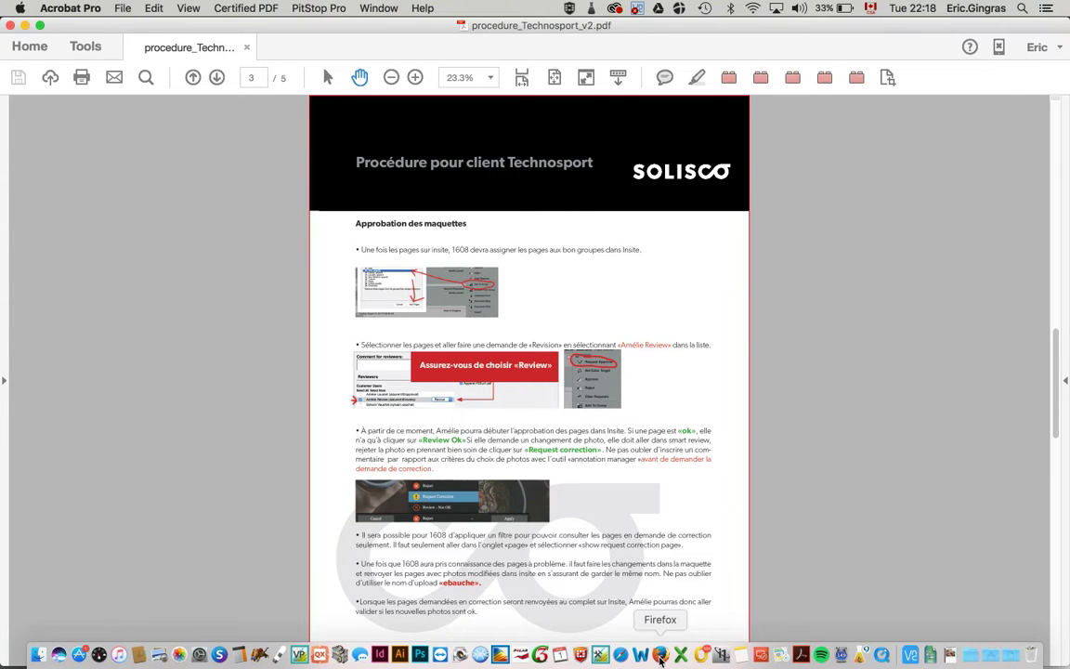
click(660, 655)
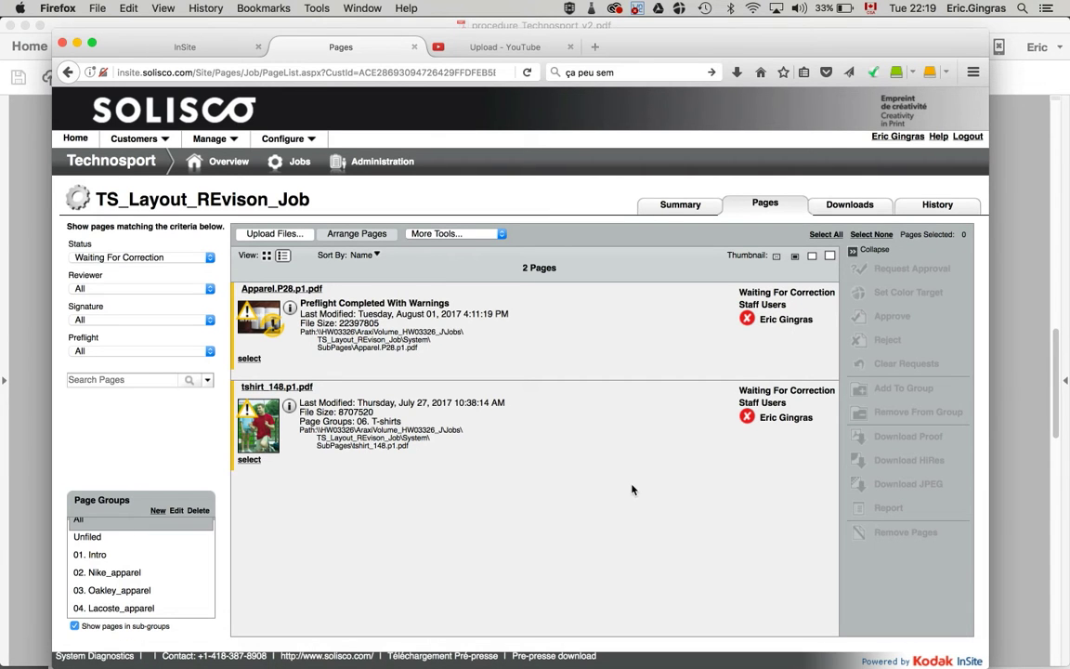
- Switch back to the procedure PDF in Acrobat and go on to page 4, "Envoi des fichiers finaux pour impression"
mouse_move(522, 658)
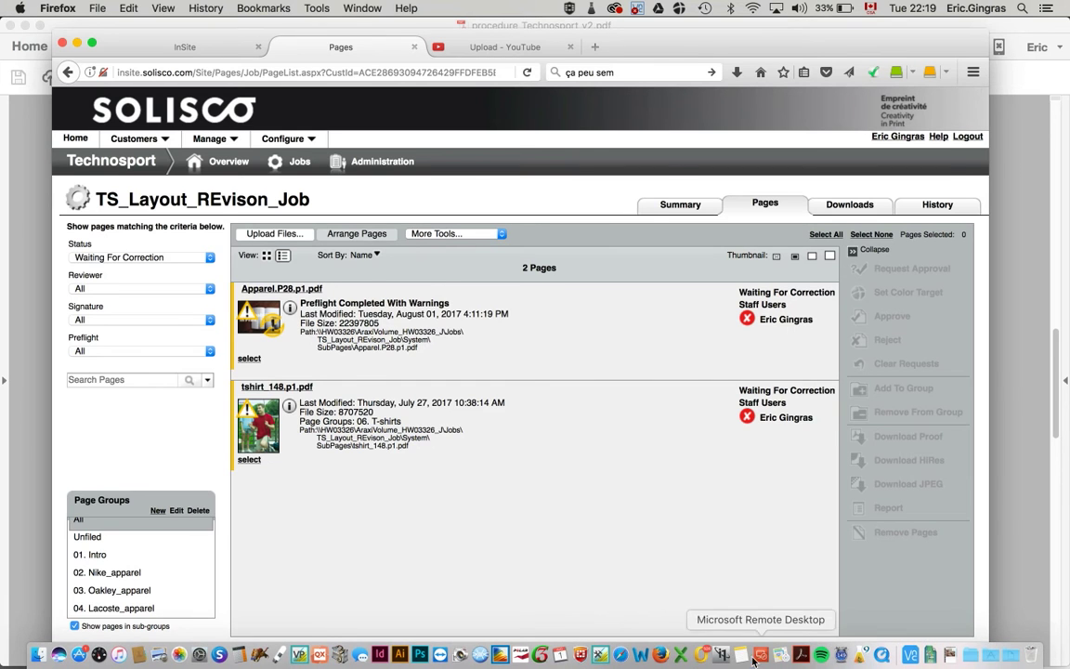
click(804, 657)
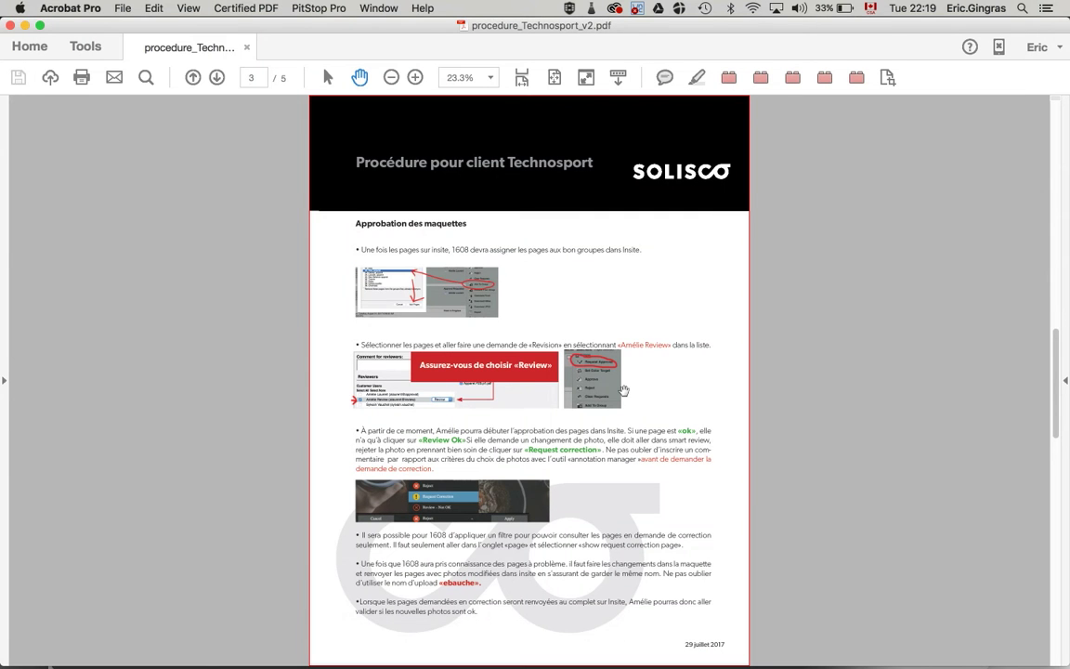
scroll(624, 390, down, 1)
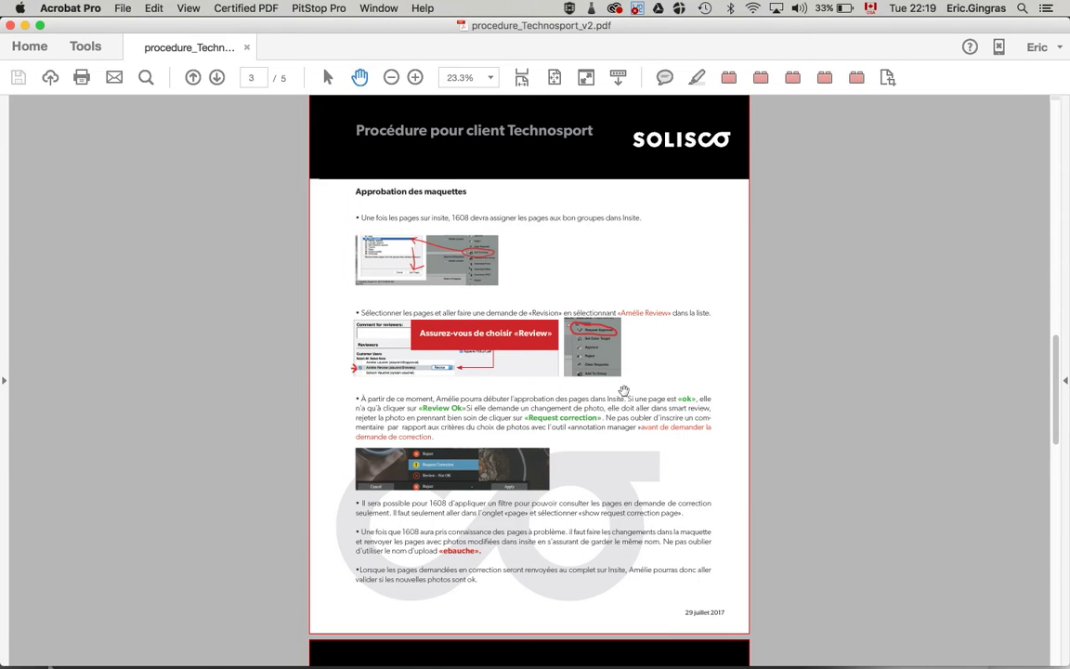
scroll(624, 390, down, 10)
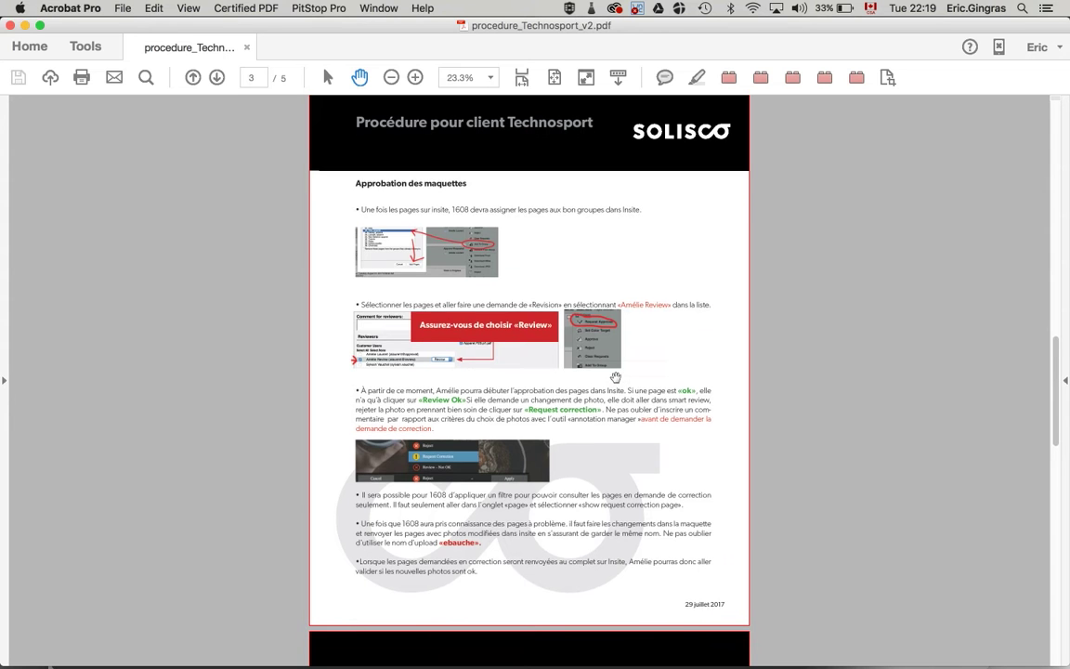
scroll(614, 377, down, 6)
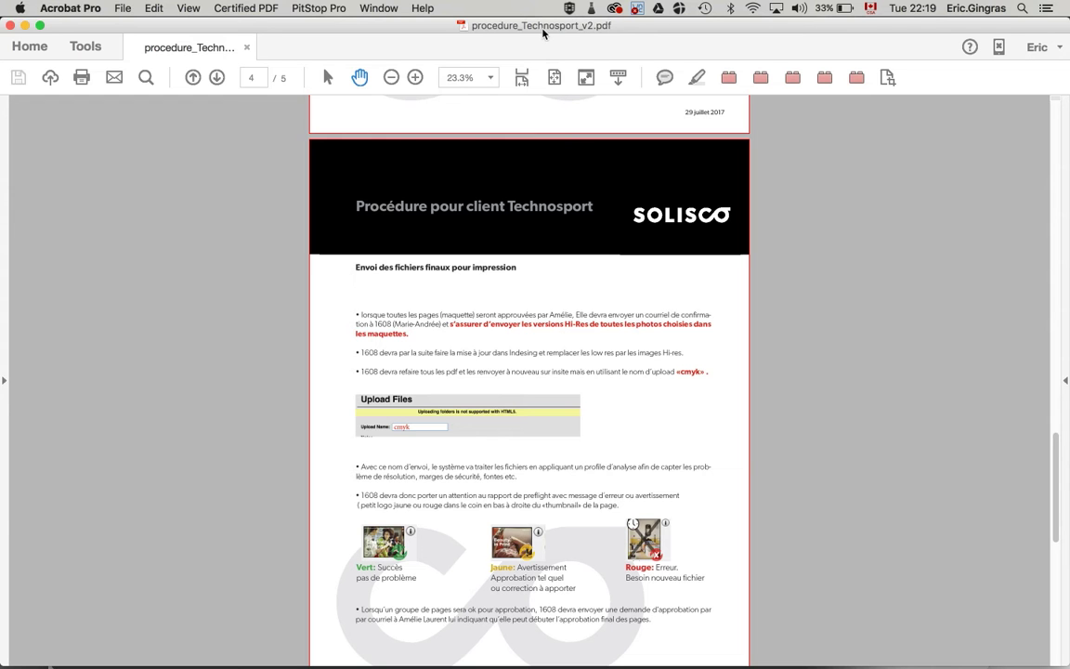
- Return to InSite in Firefox, enter "cmyk" as the upload name in the Upload Files form, and cancel the upload
drag(543, 34, 744, 362)
click(636, 307)
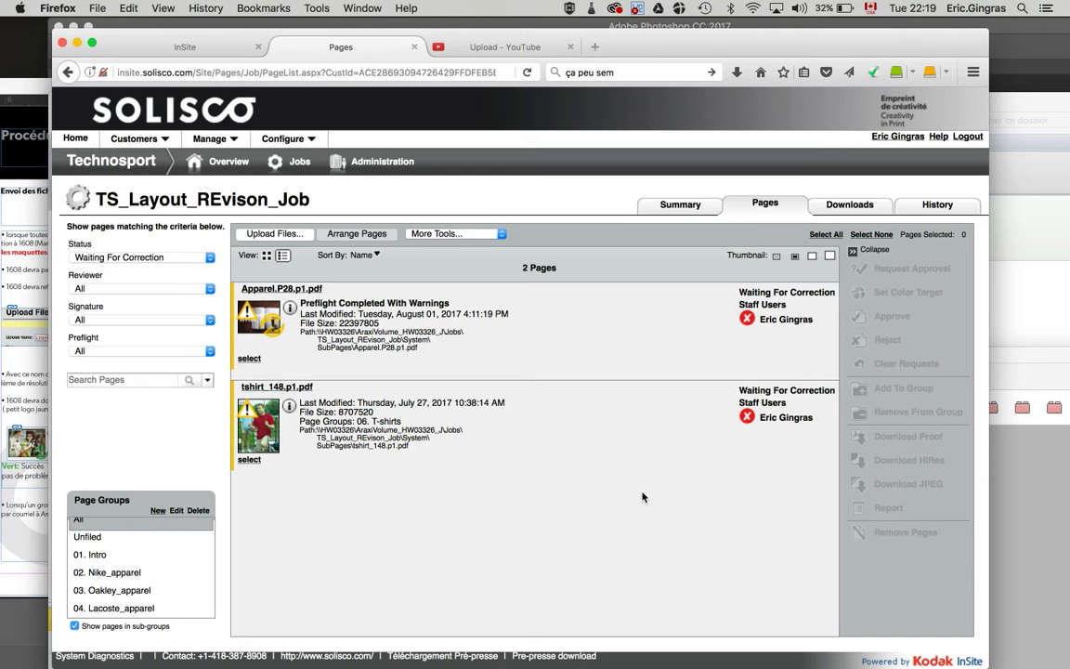
click(260, 233)
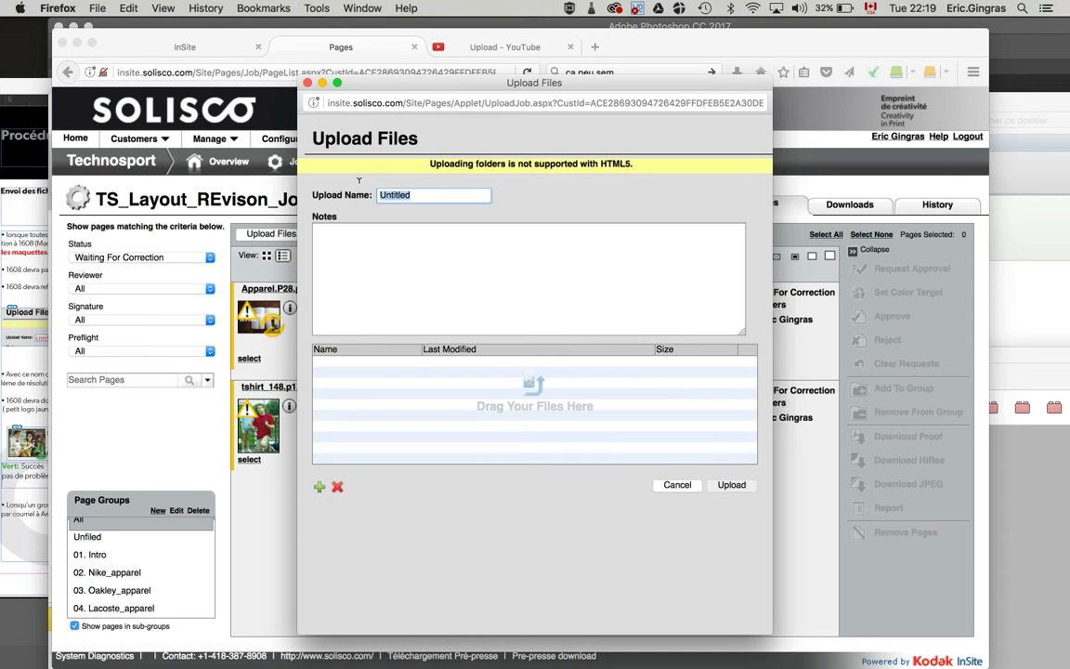
text(cmyk)
click(677, 486)
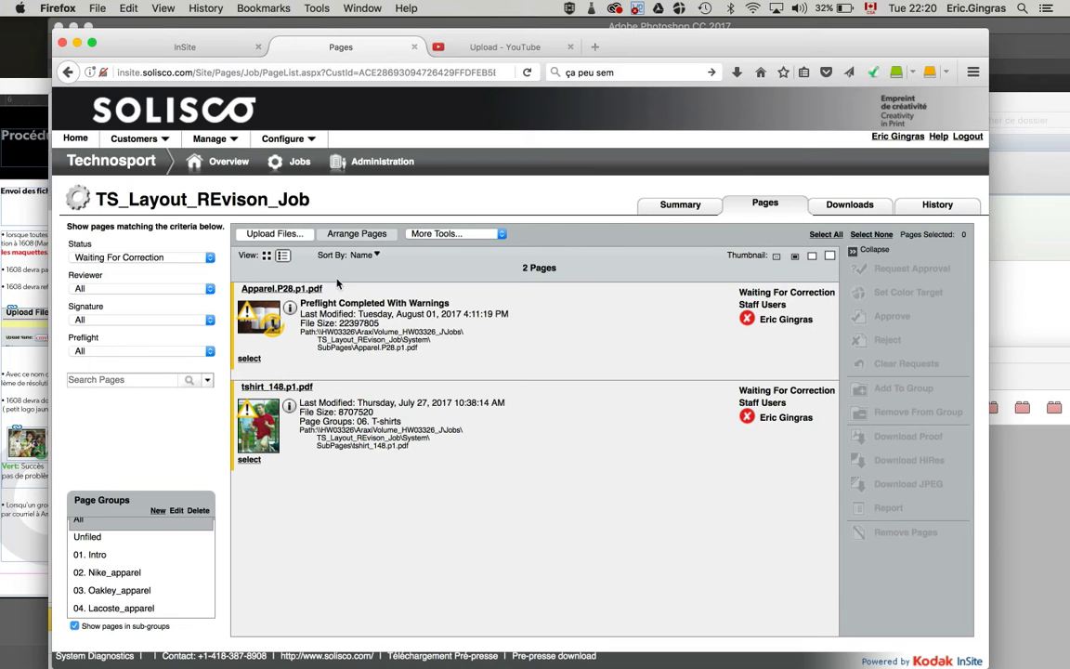
- Set the Status filter to All Pages and view the details and preflight report of Apparel.P28.p1.pdf
click(109, 256)
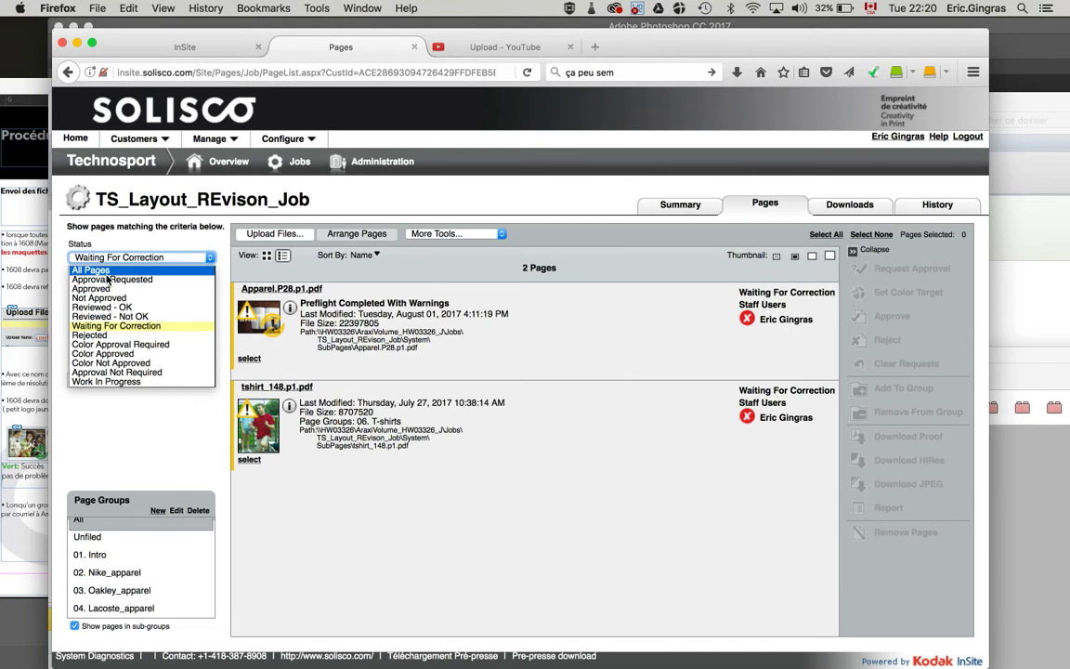
click(91, 270)
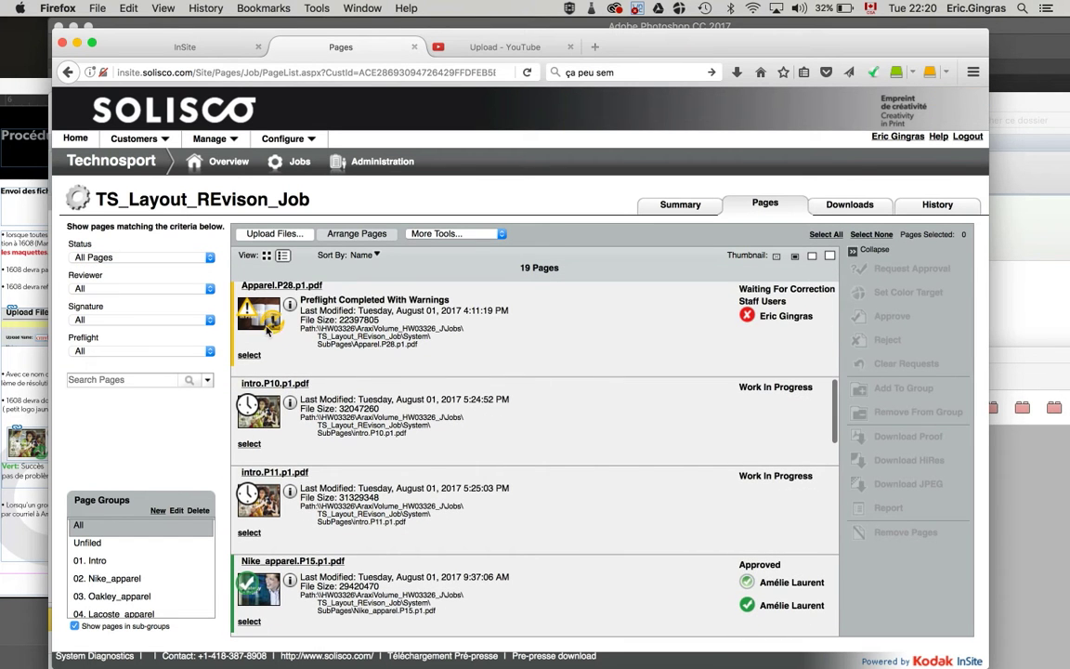
scroll(297, 464, up, 2)
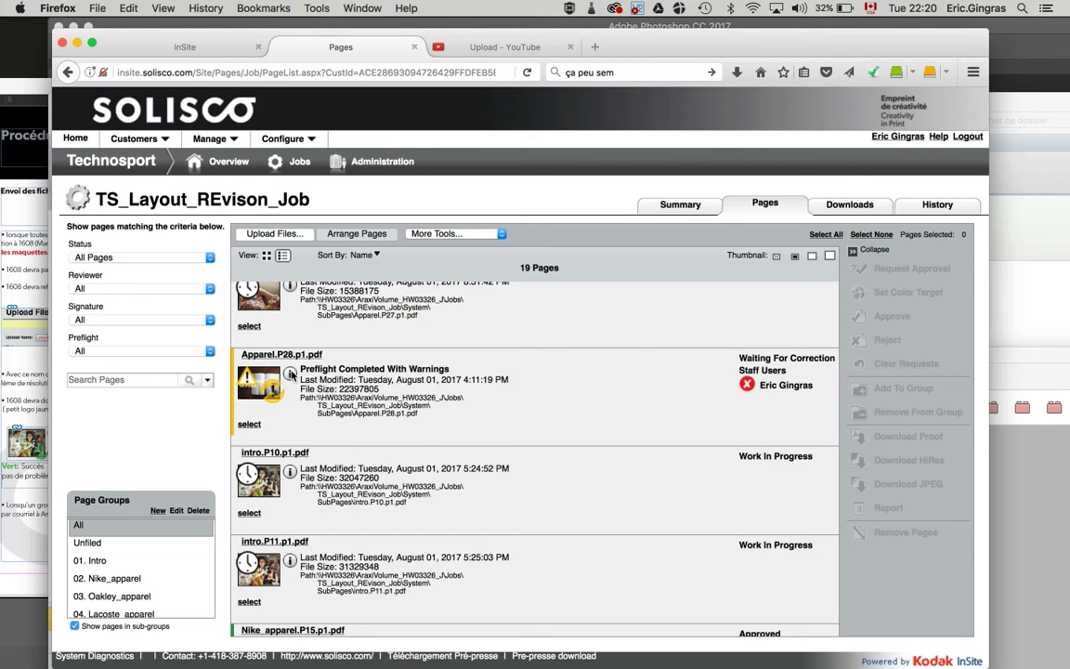
click(291, 374)
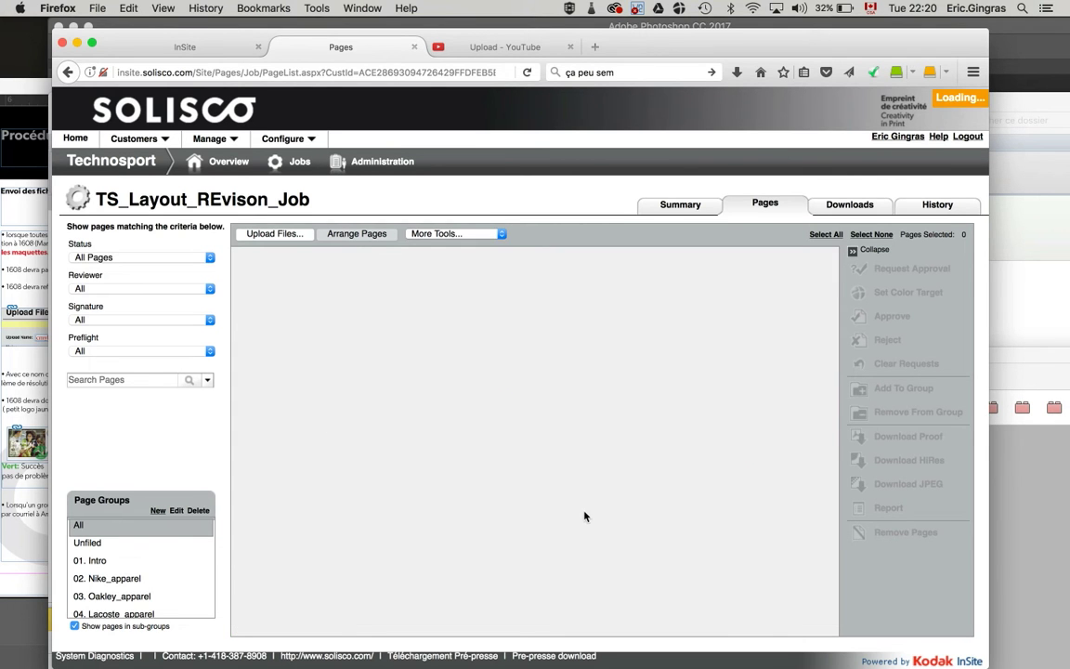
scroll(459, 521, down, 1)
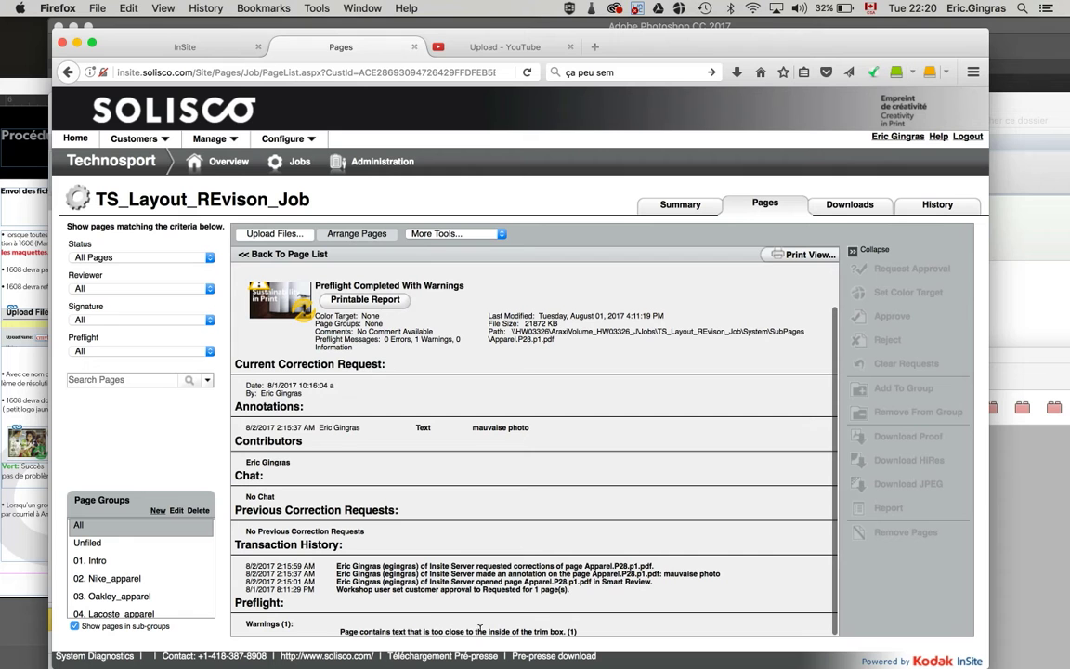
- Open Apparel.P28.p1.pdf in Smart Review and zoom to its preflight warning about text too close to the inside of the trim box
click(290, 312)
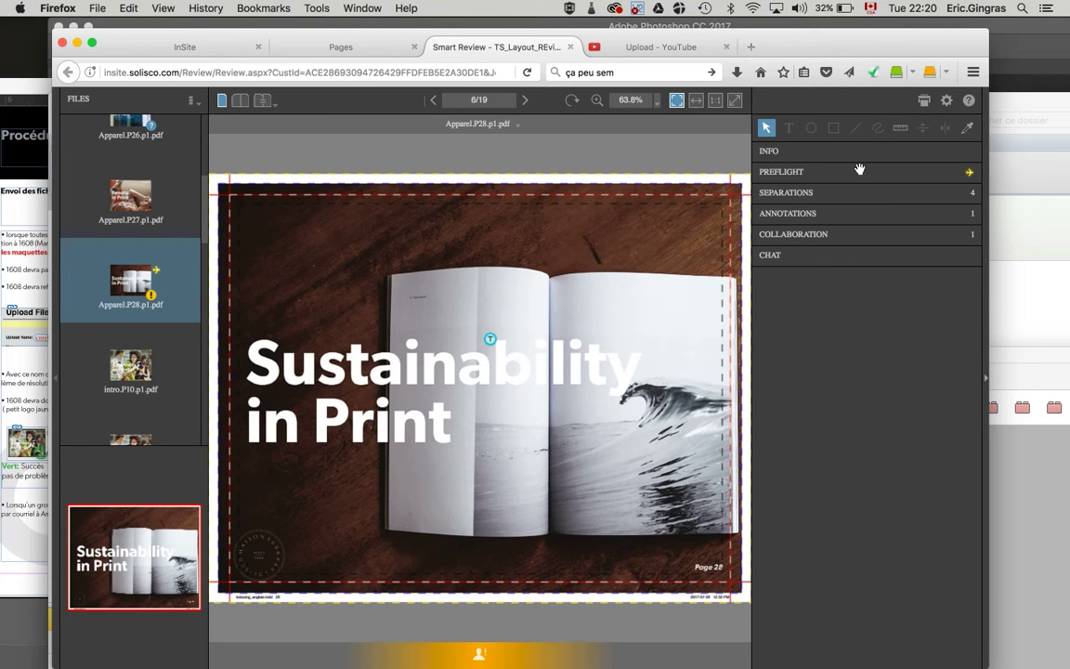
click(855, 175)
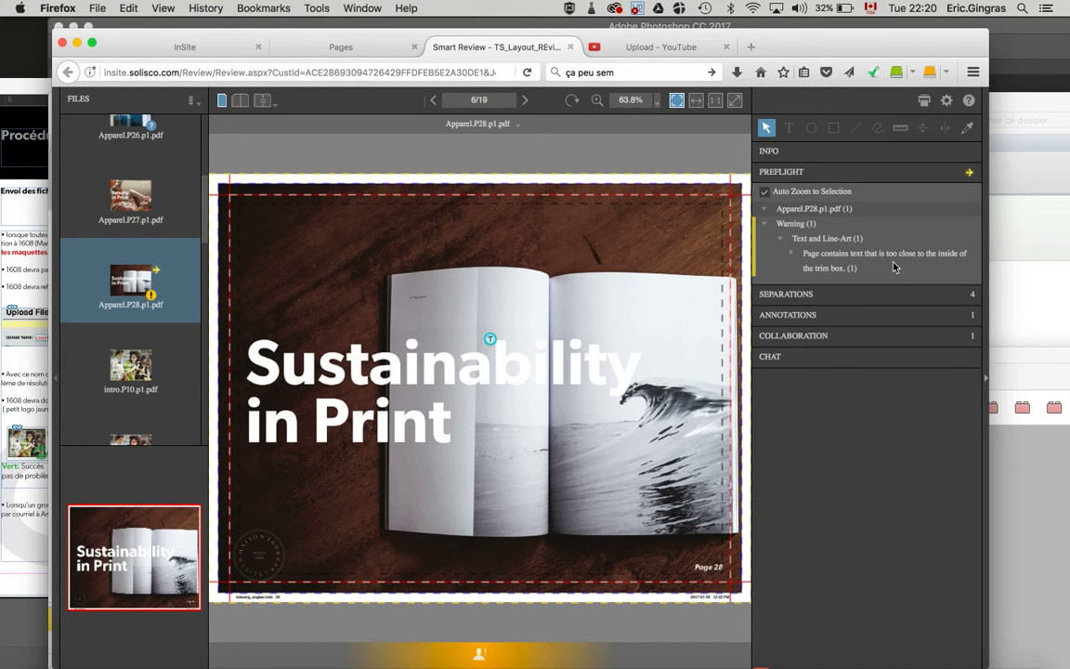
mouse_move(824, 657)
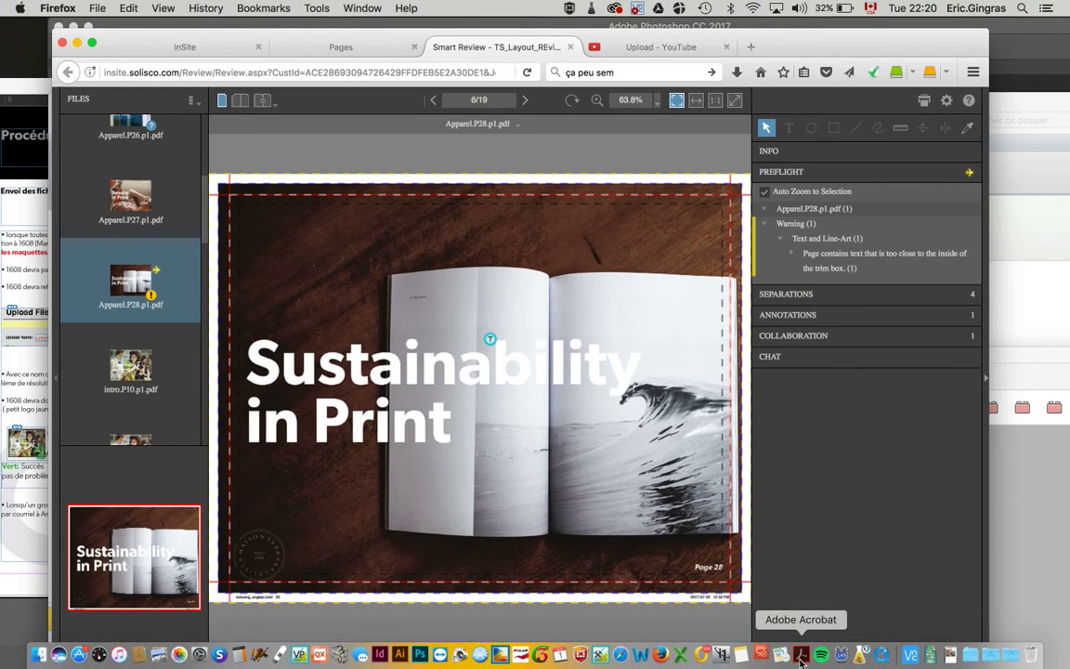
click(801, 662)
drag(467, 354, 331, 71)
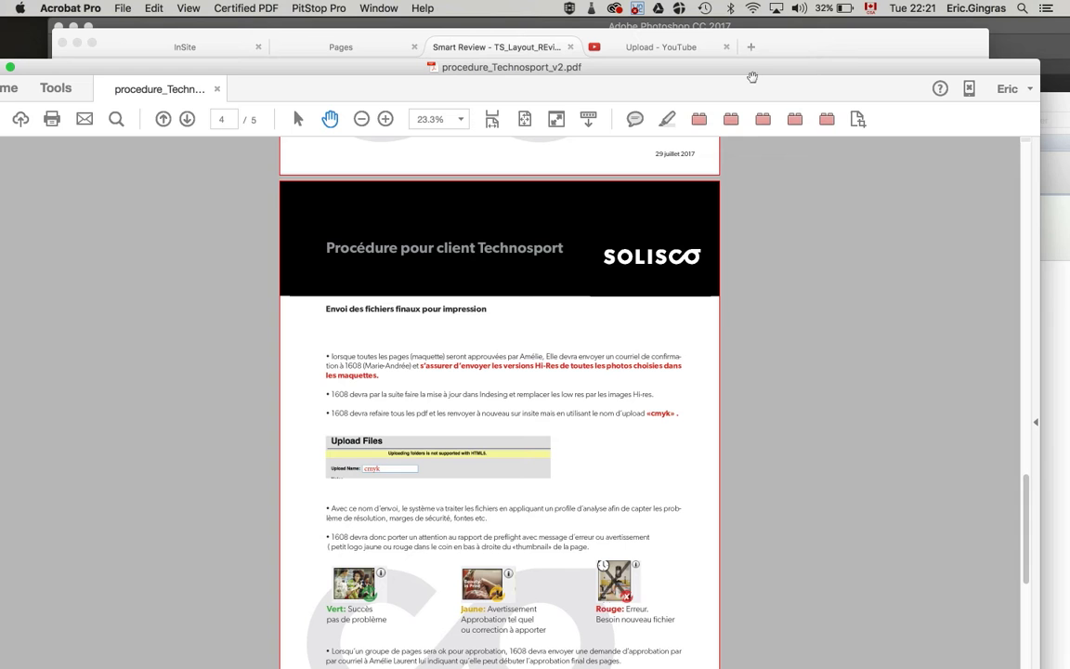
drag(769, 64, 876, 473)
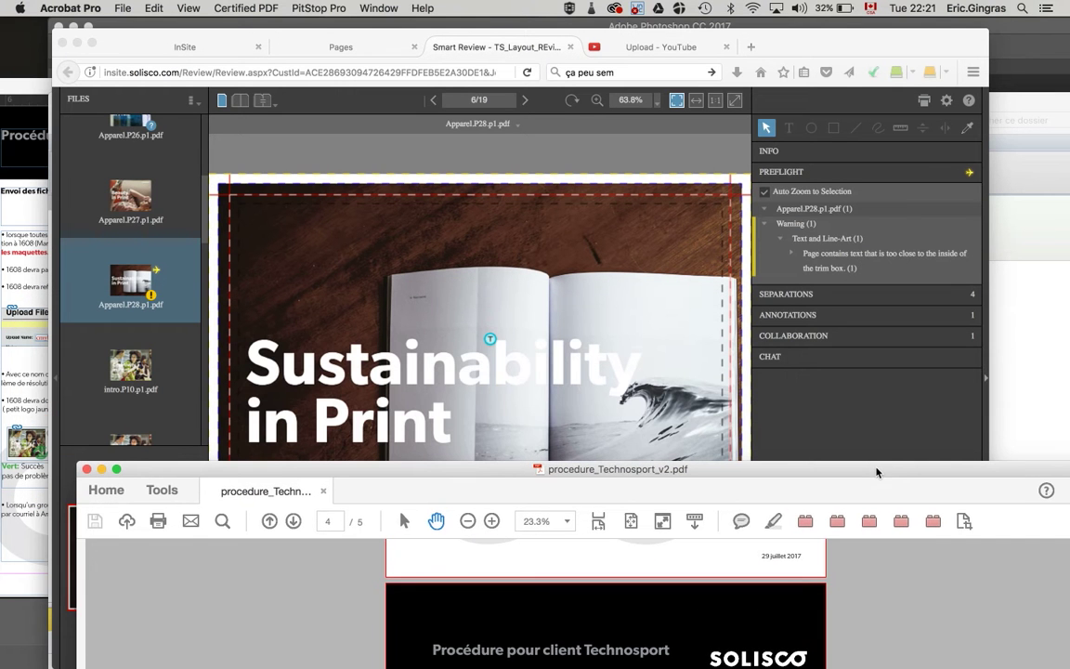
click(859, 268)
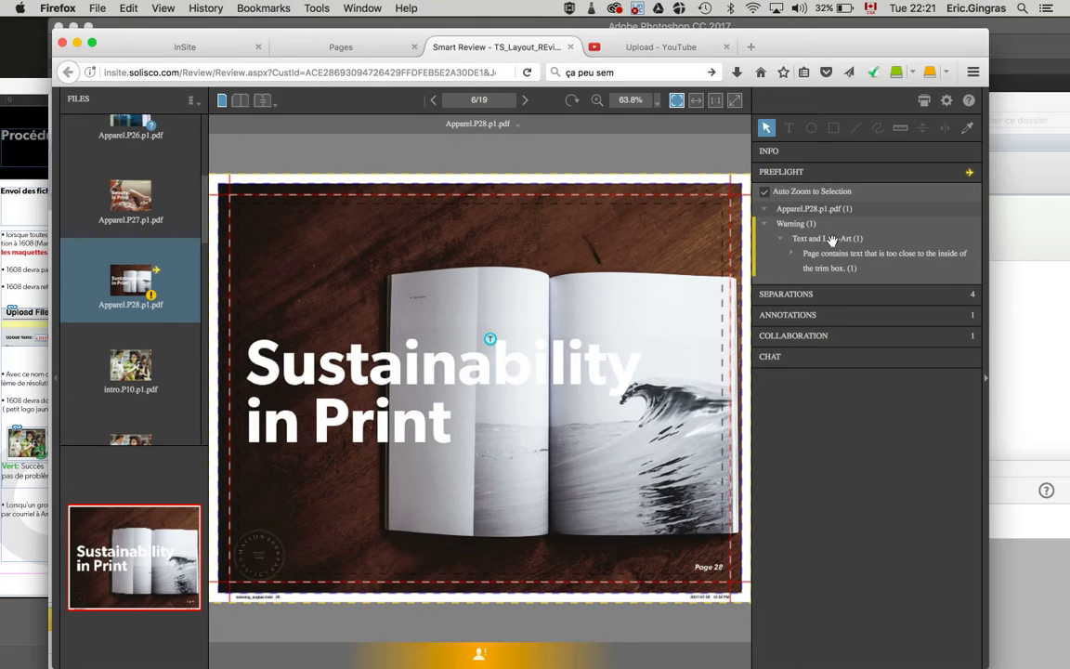
click(859, 269)
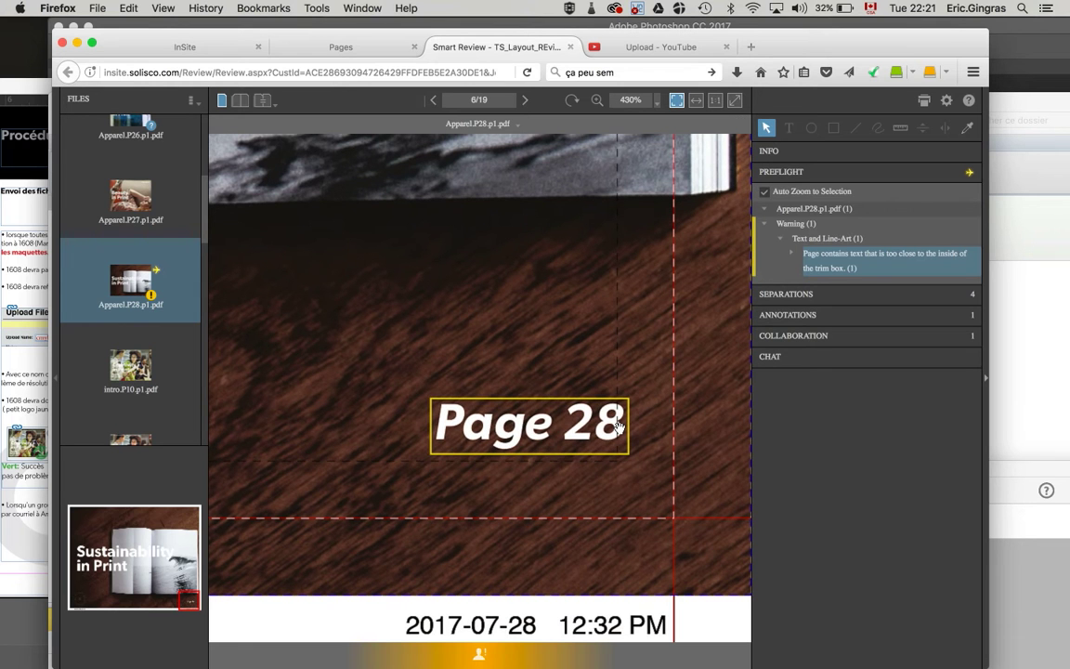
- Switch to the procedure PDF in Acrobat and read the rest of page 4, on preflight colours and requesting approval
mouse_move(600, 654)
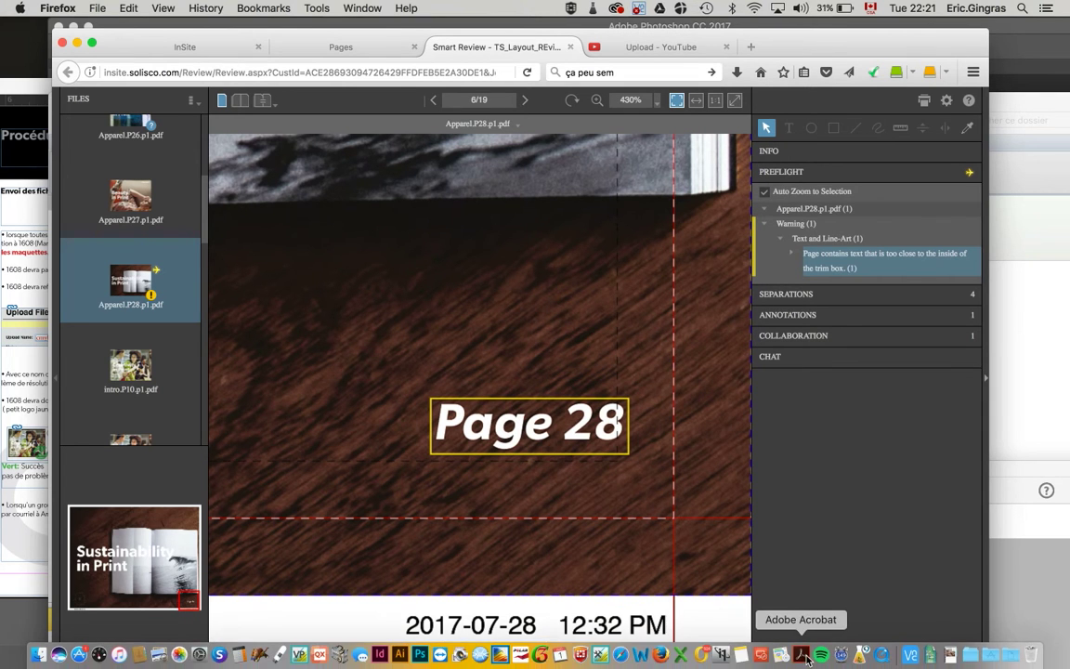
click(748, 655)
drag(712, 473, 582, 73)
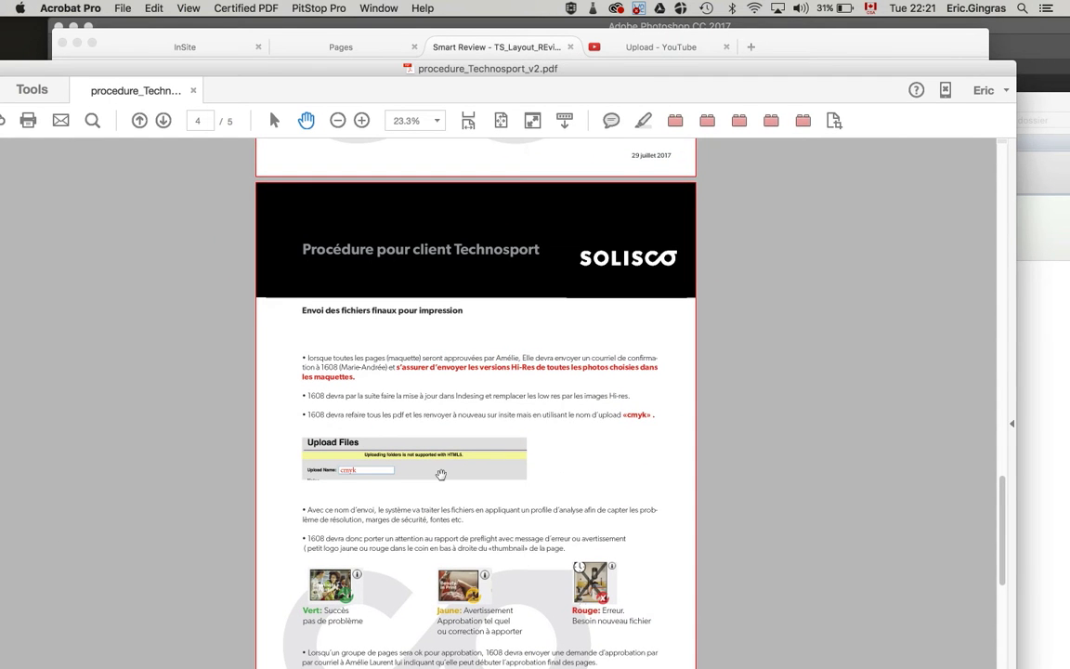
scroll(439, 469, down, 3)
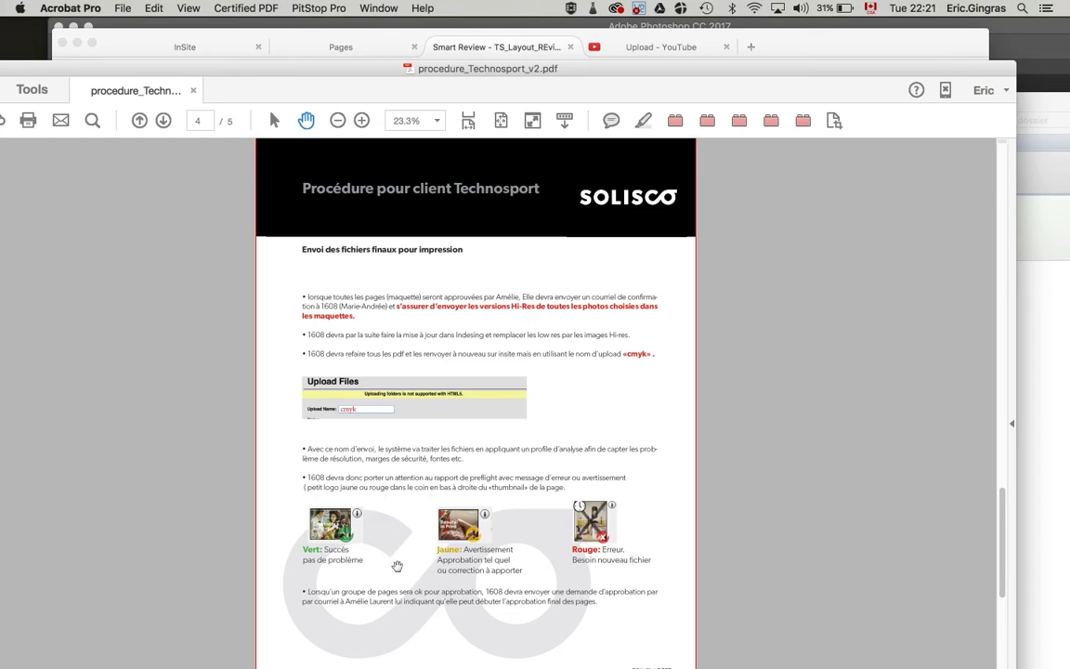
scroll(382, 565, down, 3)
scroll(383, 567, down, 1)
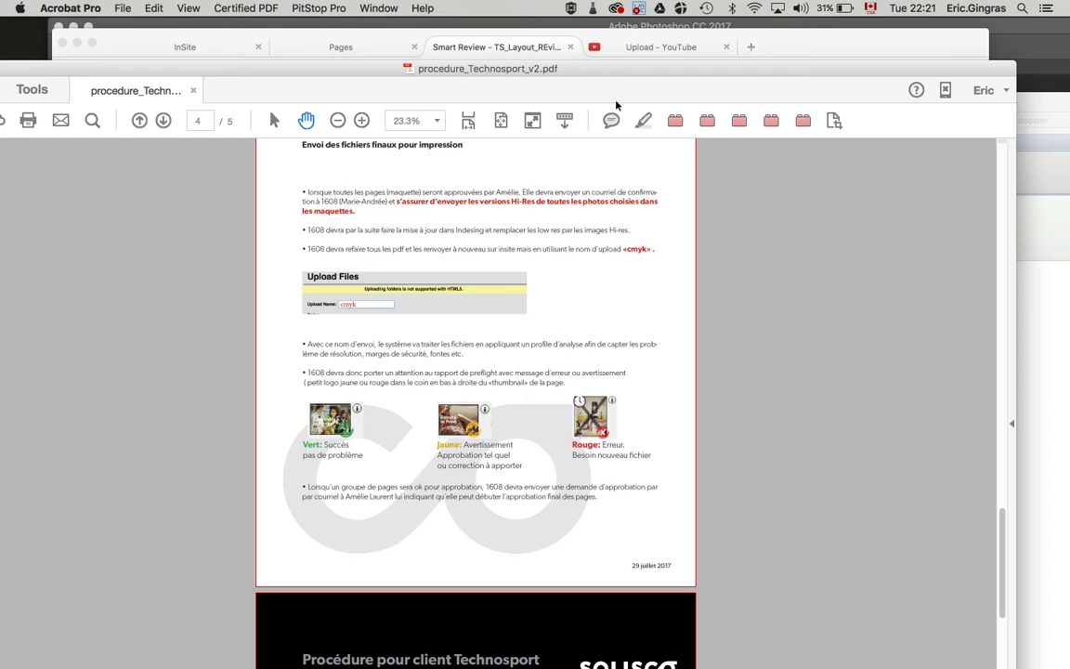
- Return to the InSite job's Pages view in Firefox and view the Status filter options
drag(618, 72, 785, 427)
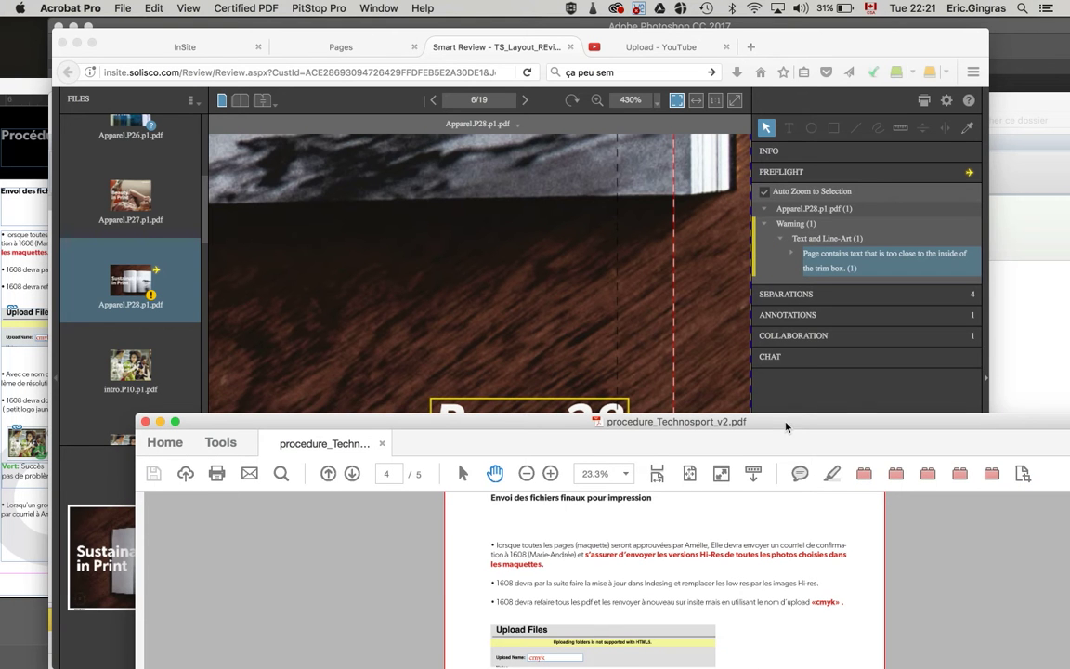
click(340, 48)
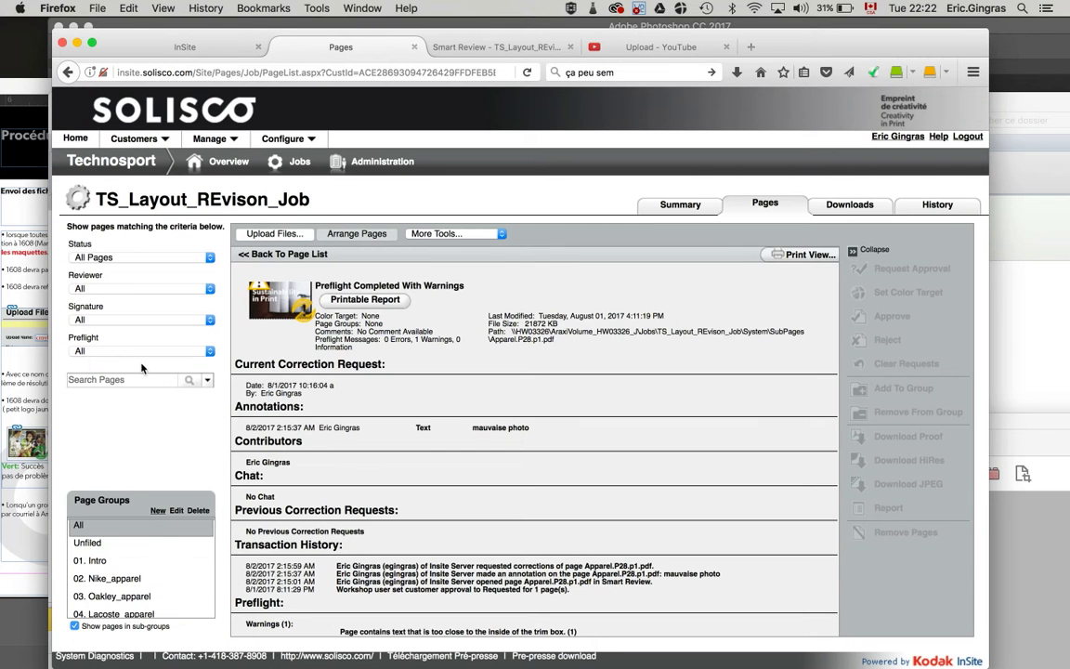
click(130, 260)
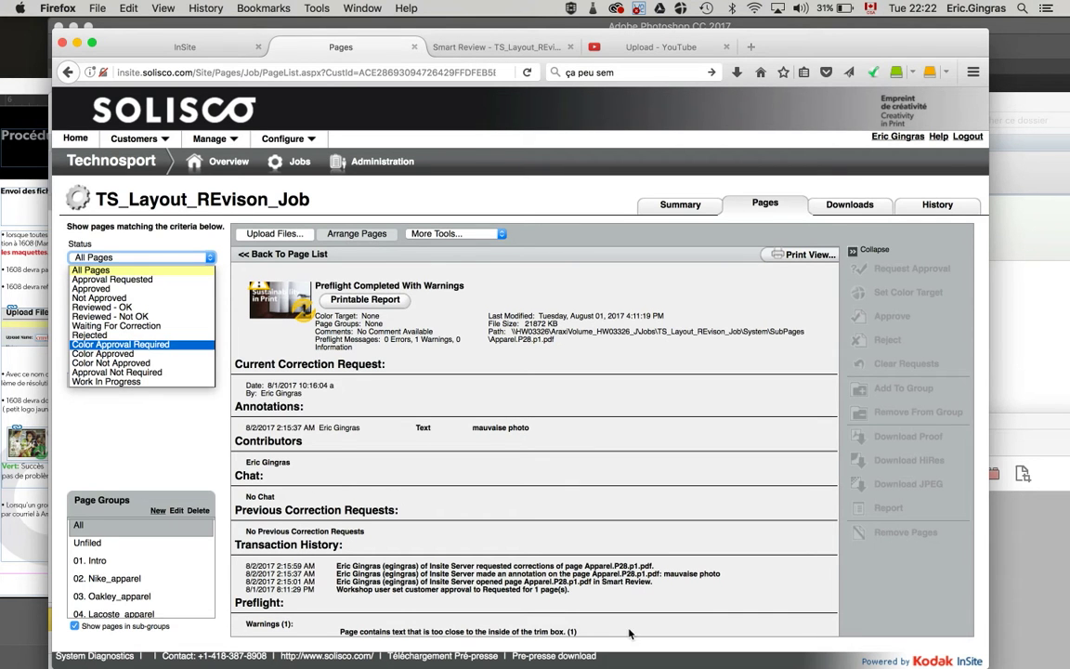
- Switch to the procedure PDF in Acrobat and read page 5, "Approbation des fichiers finaux pour impression"
mouse_move(700, 661)
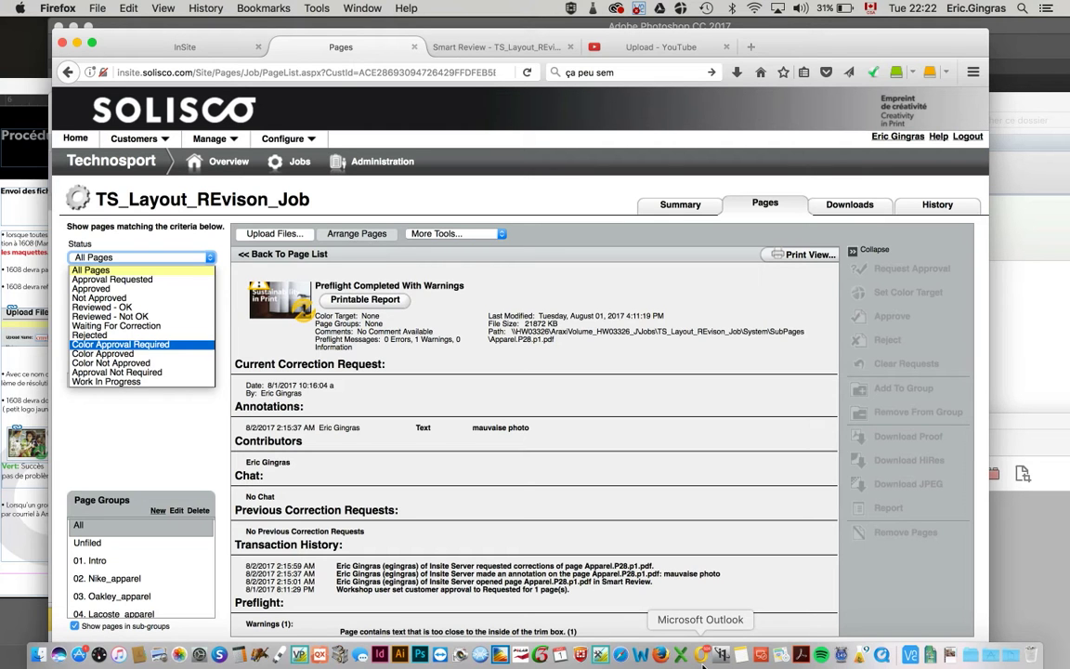
click(726, 655)
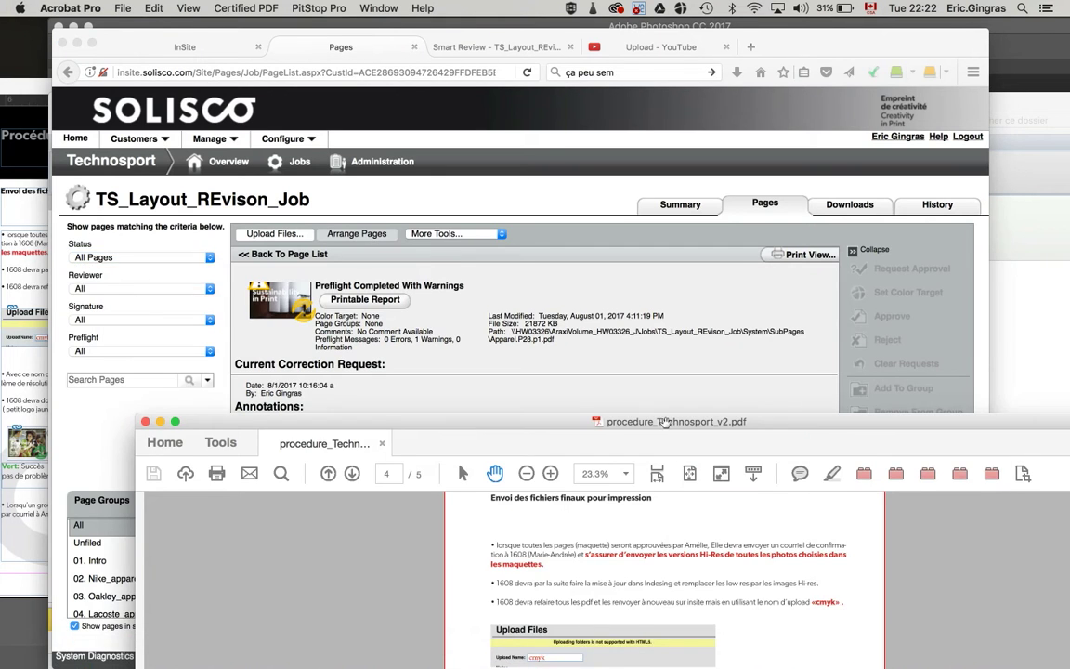
double_click(665, 421)
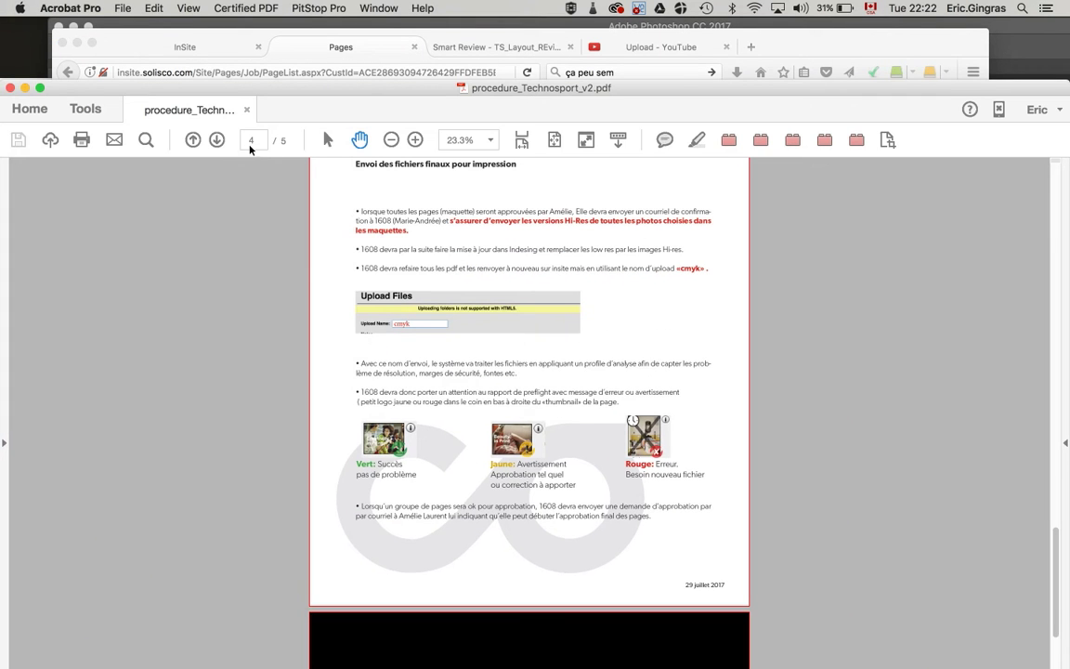
click(217, 139)
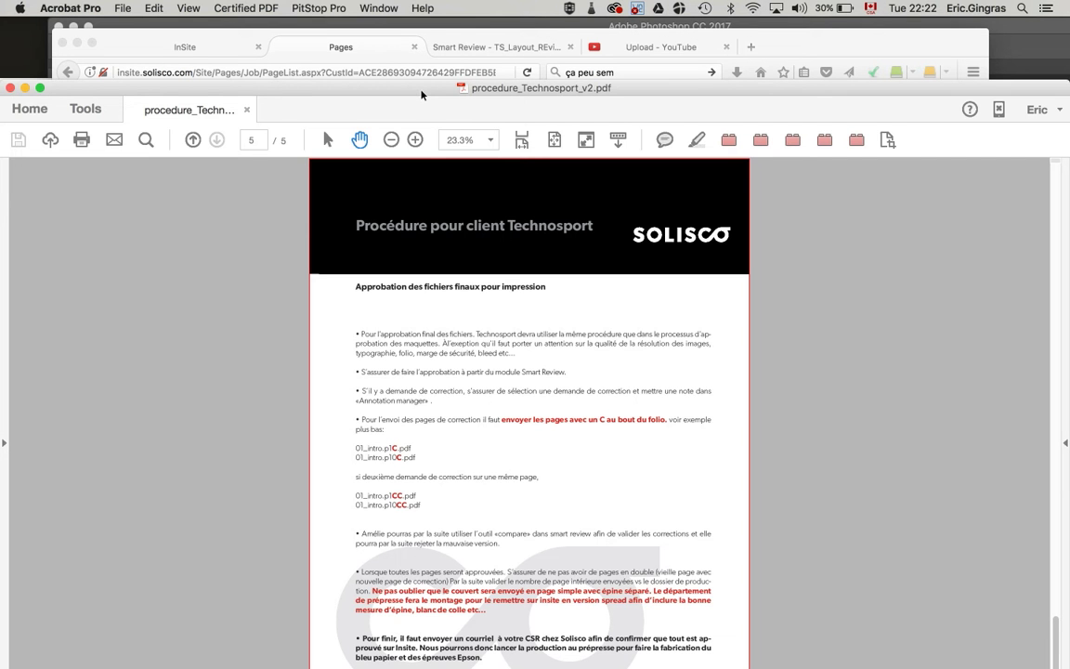
drag(422, 95, 542, 310)
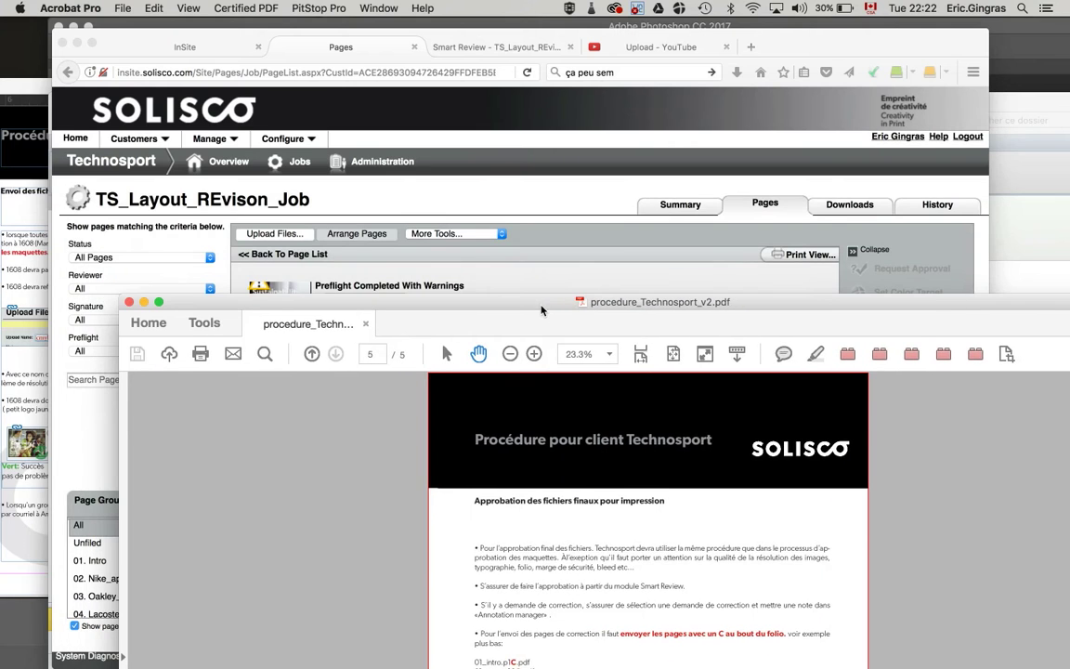
- Go back to the InSite page list in Firefox, open Apparel.P23.p1.pdf in Smart Review, and switch to Compare View
click(539, 283)
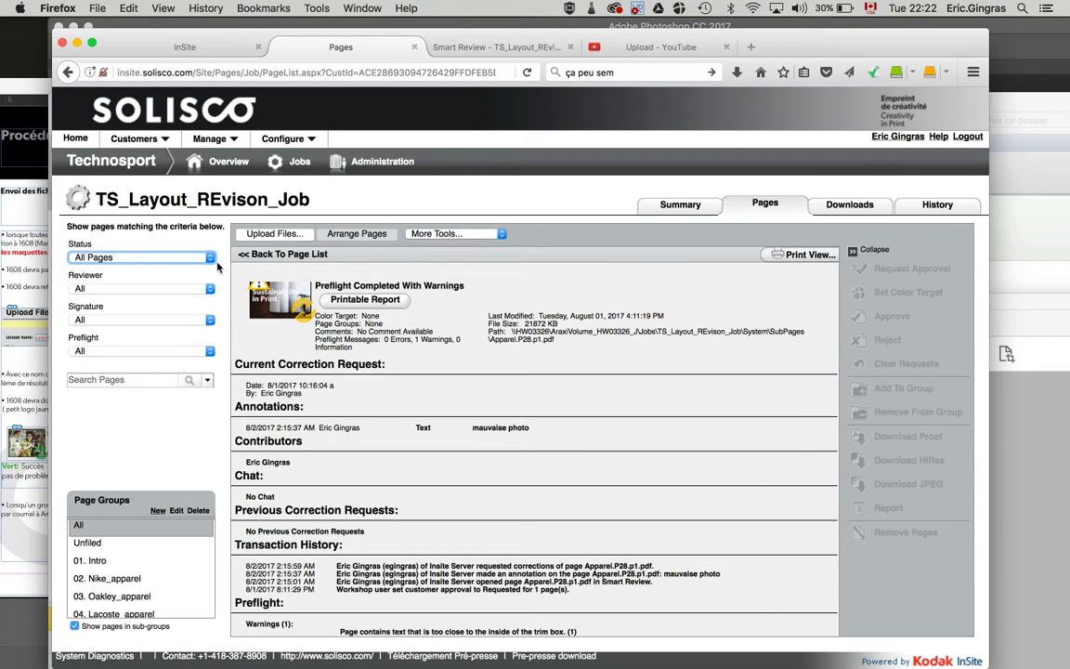
click(246, 254)
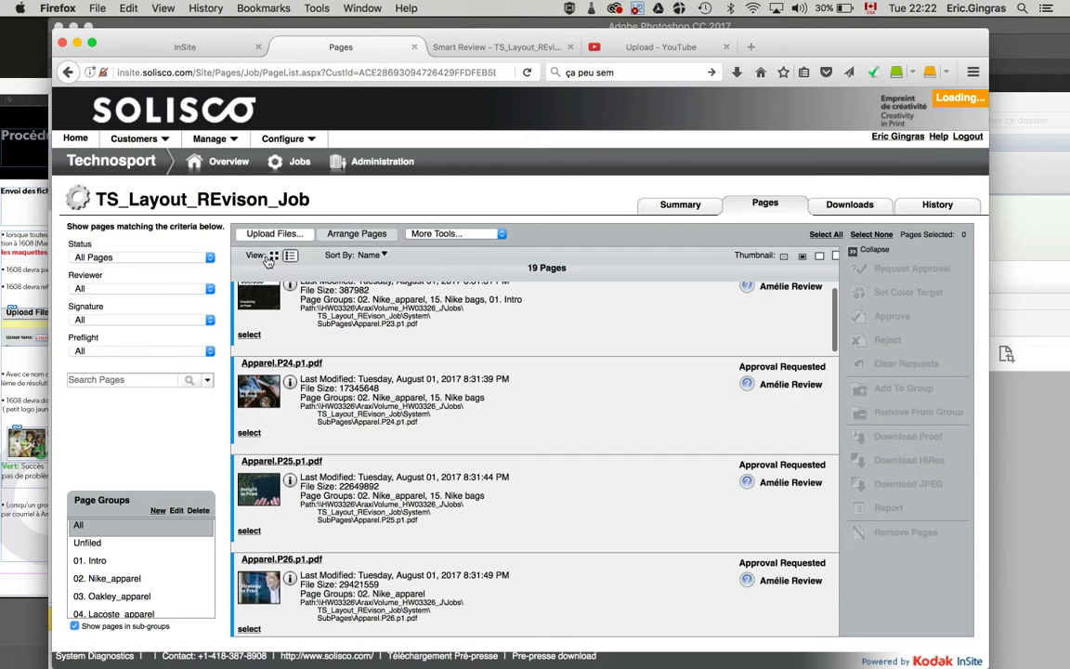
click(263, 307)
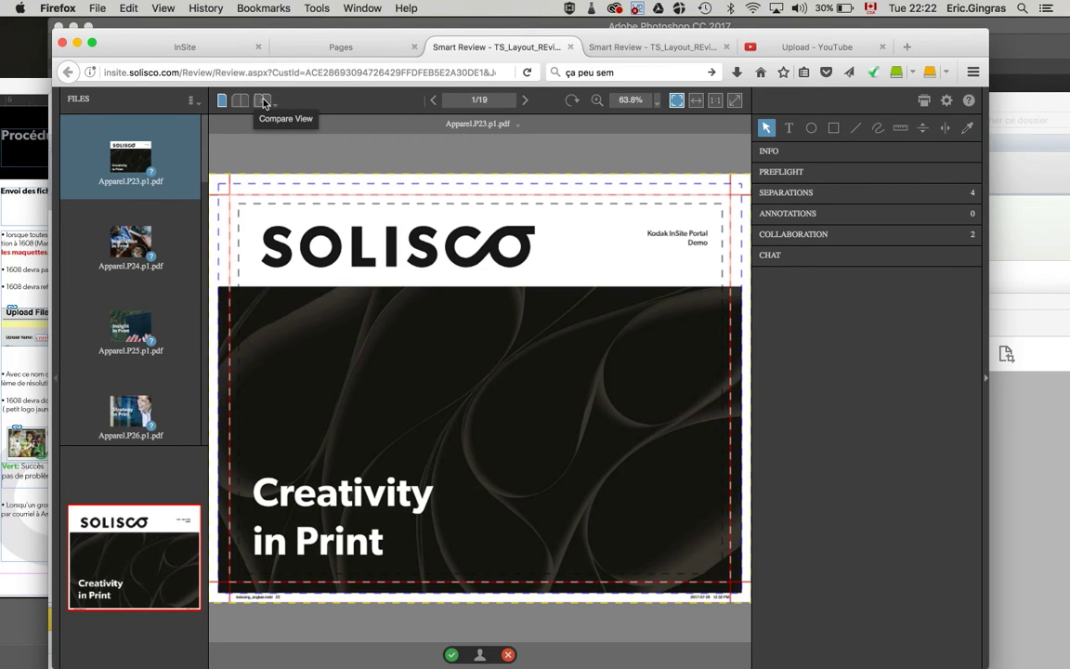
click(264, 100)
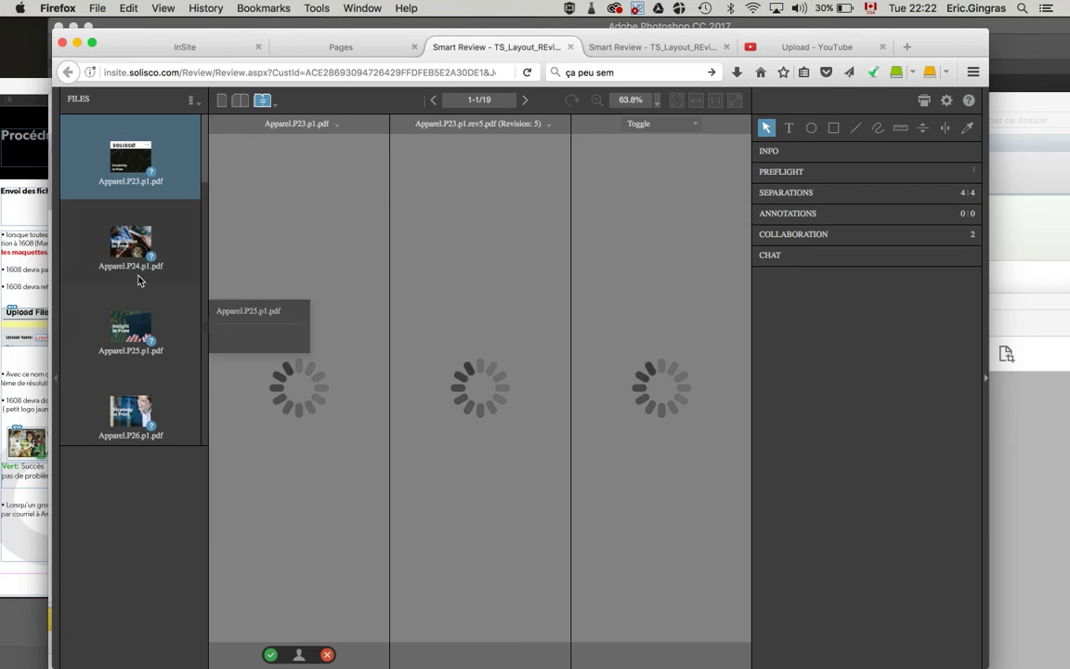
- Load tshirt_150.p1.pdf and tshirt_150C.p1.pdf for comparison, assigning tshirt_150.p1.pdf to the left view
scroll(139, 279, down, 10)
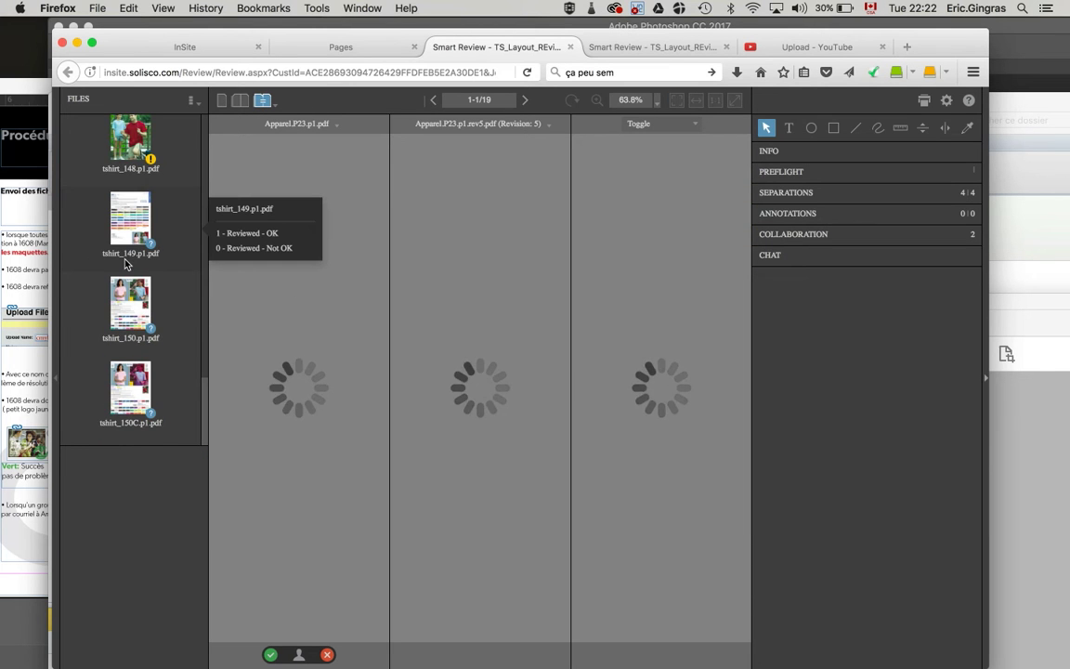
click(127, 423)
shift+click(128, 334)
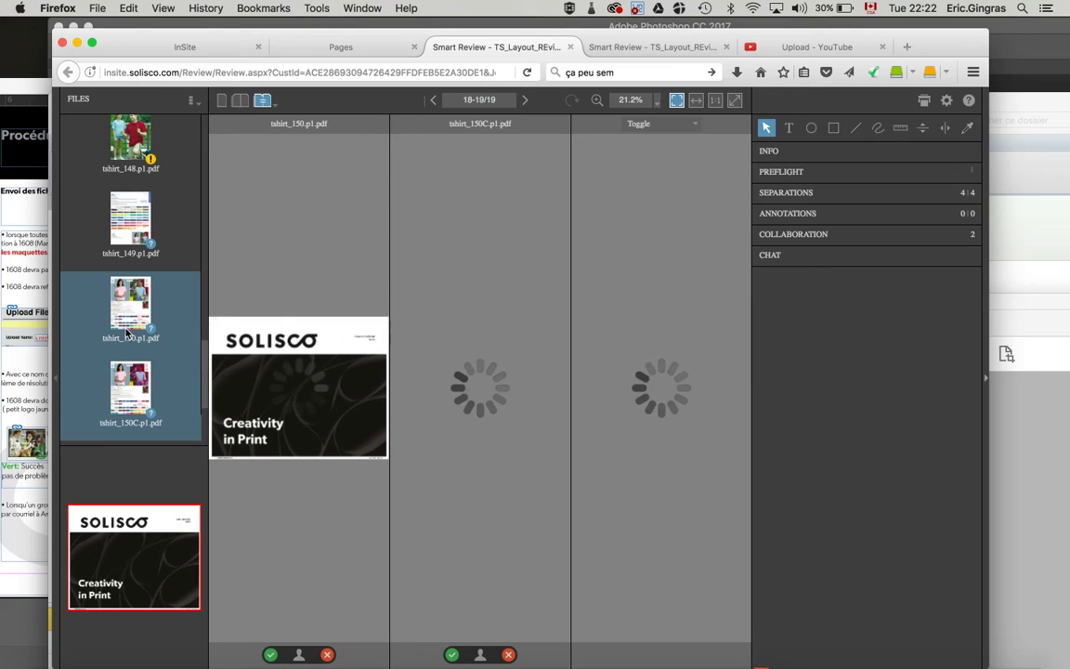
scroll(139, 325, up, 1)
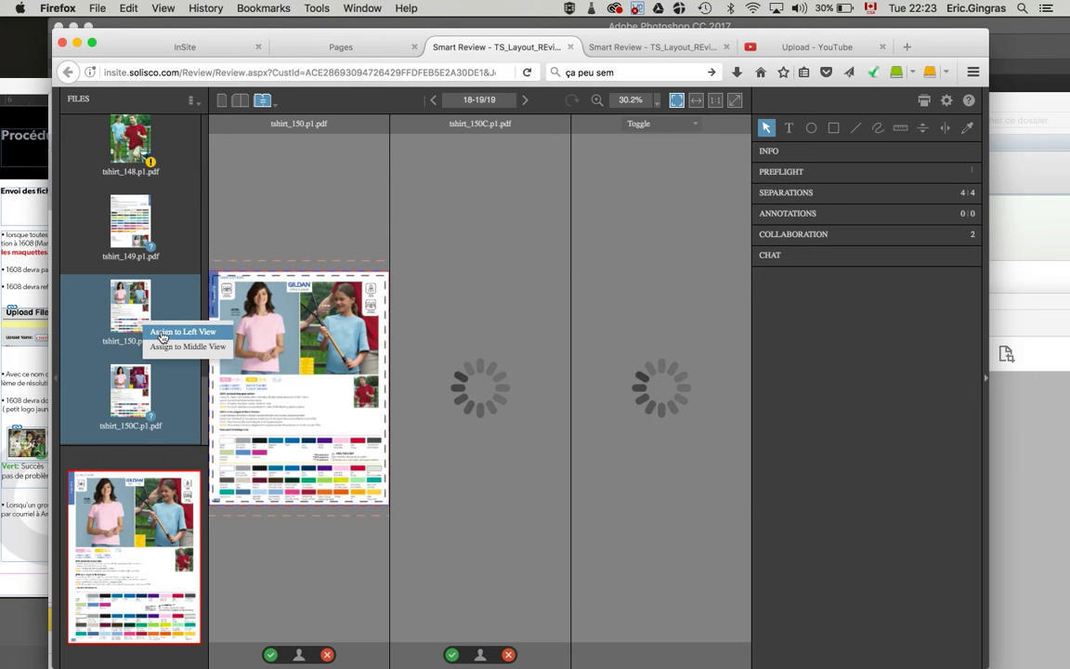
click(162, 333)
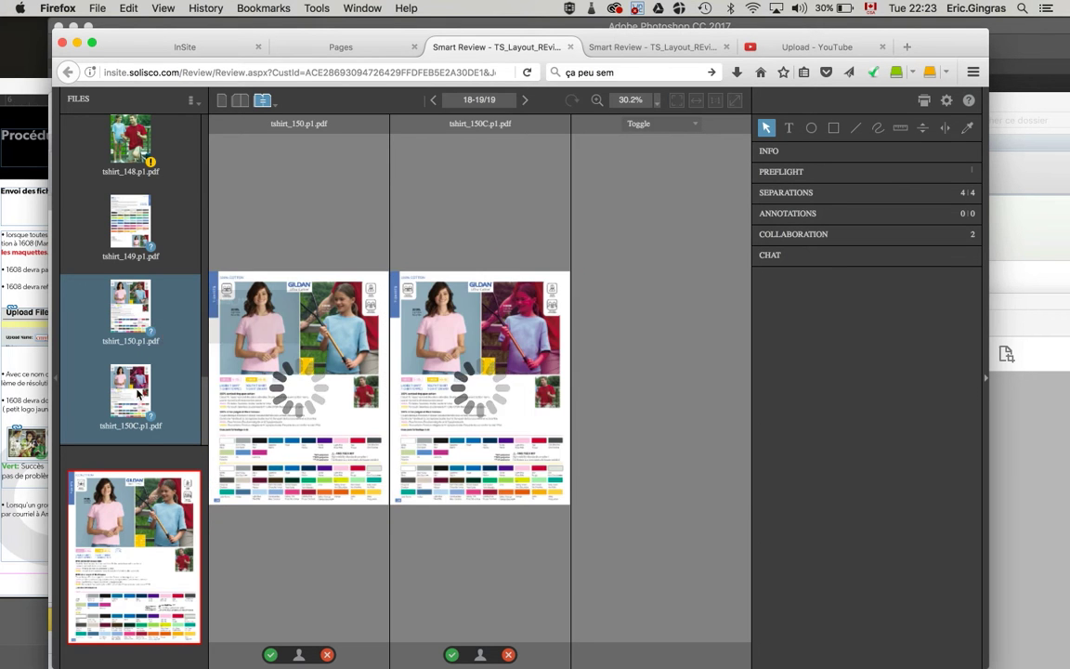
- Assign tshirt_150C.p1.pdf to the middle view and set the comparison mode to Absolute
mouse_move(154, 386)
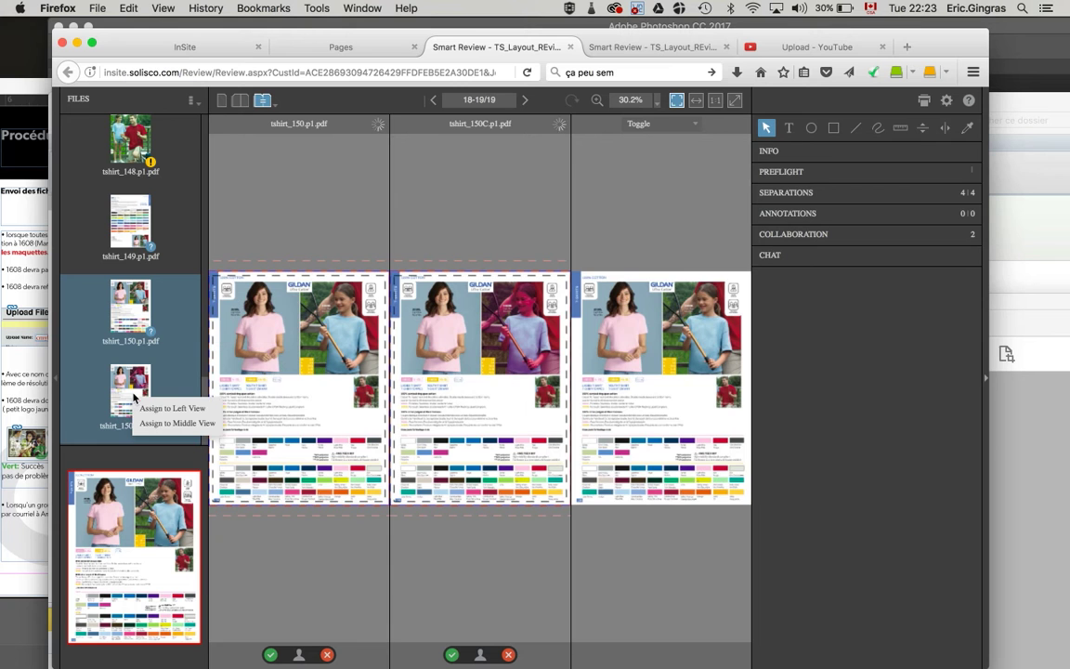
click(171, 424)
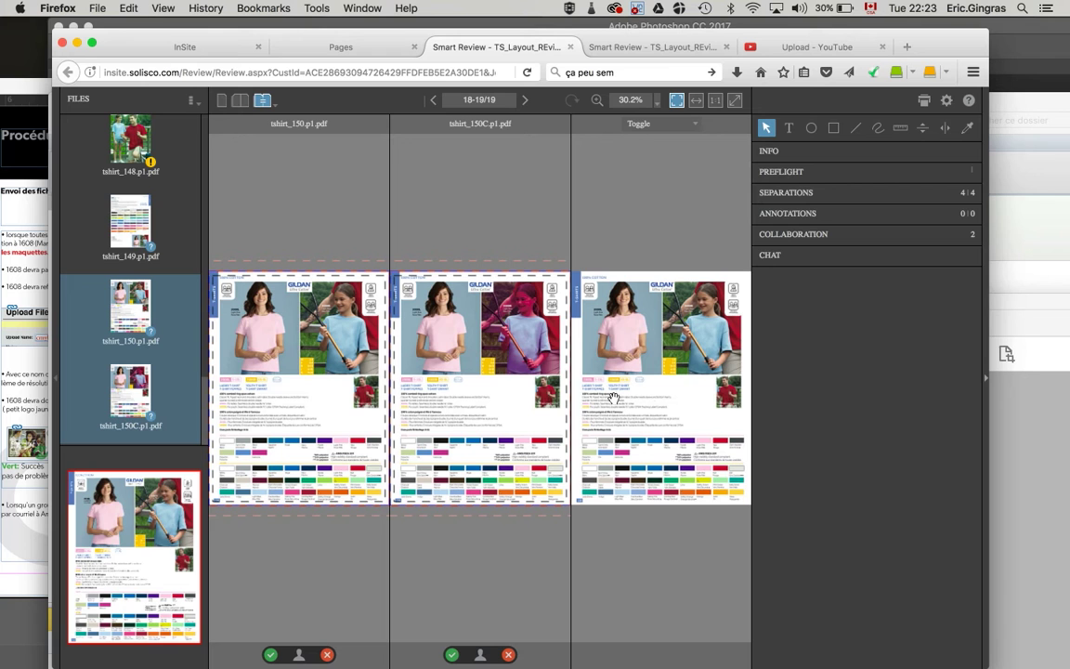
click(670, 126)
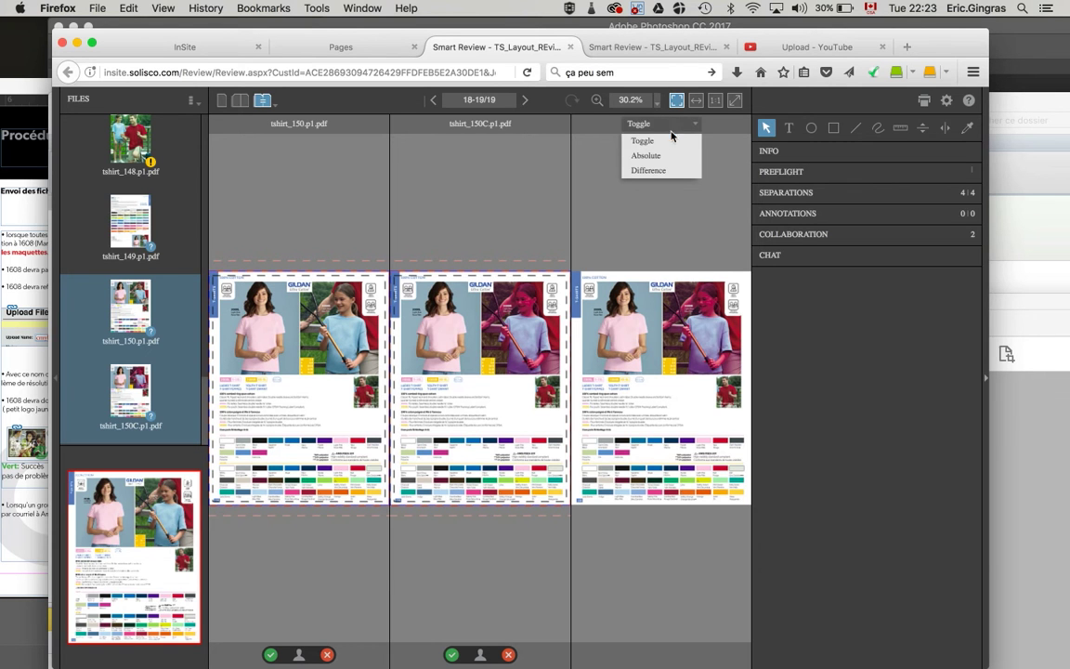
click(681, 156)
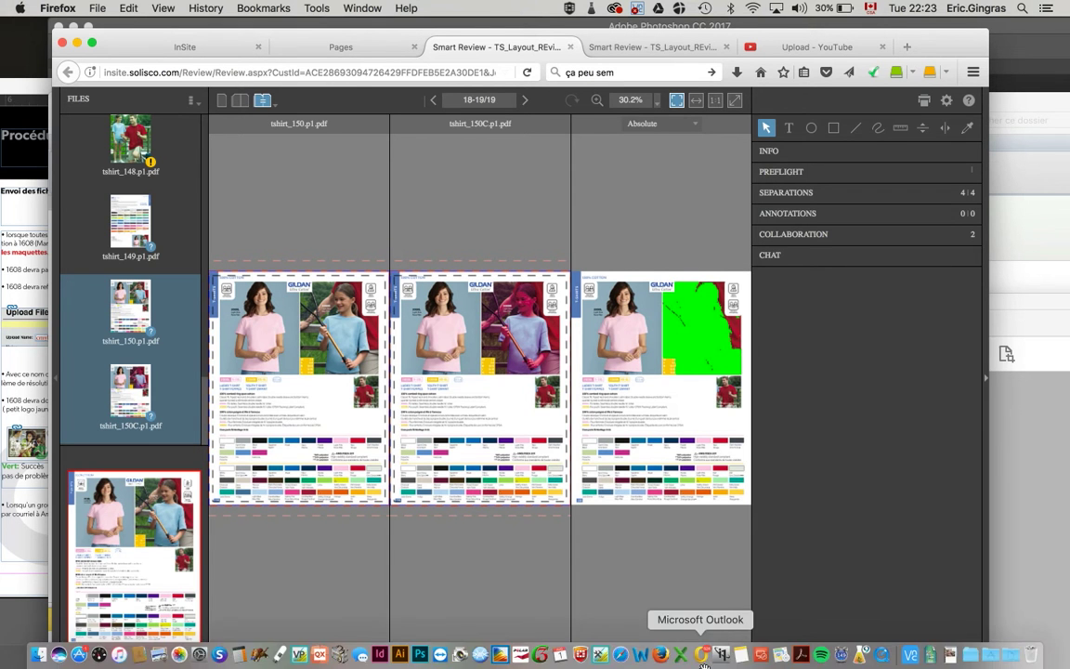
- Check the Approval Summary of TS_Layout_REvison_Job and look through the approval statuses in its page list
click(331, 47)
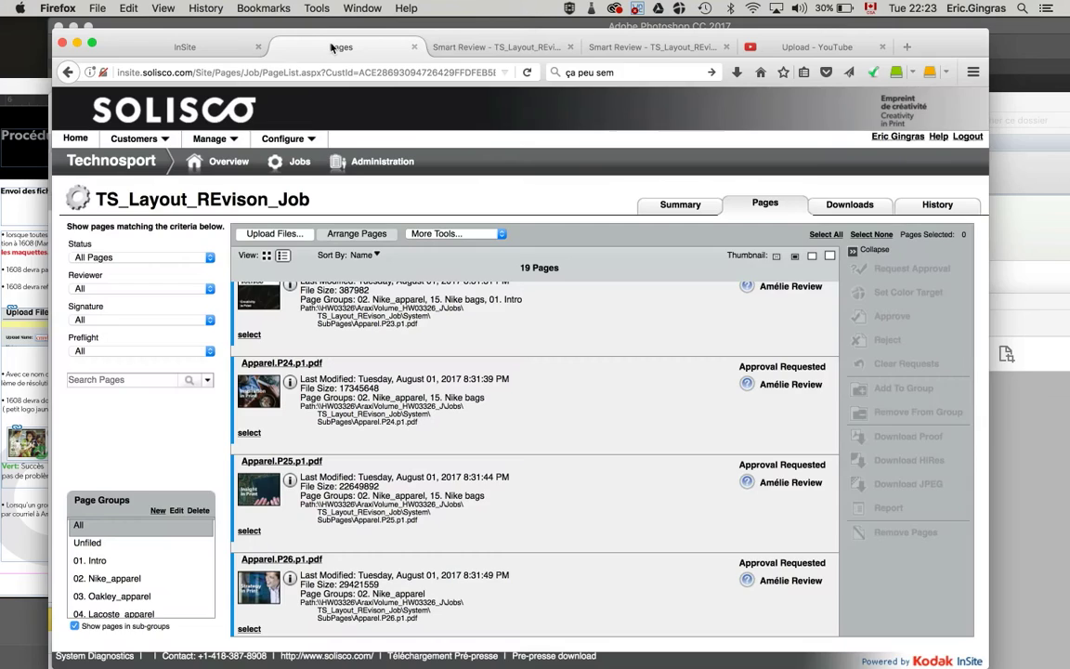
click(678, 206)
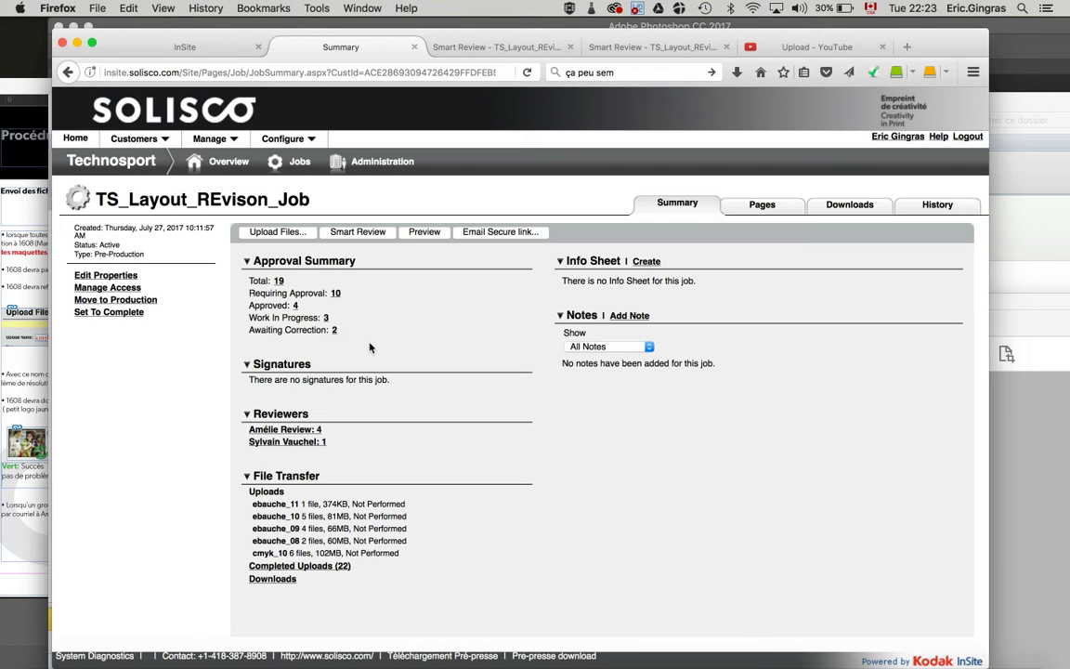
click(771, 206)
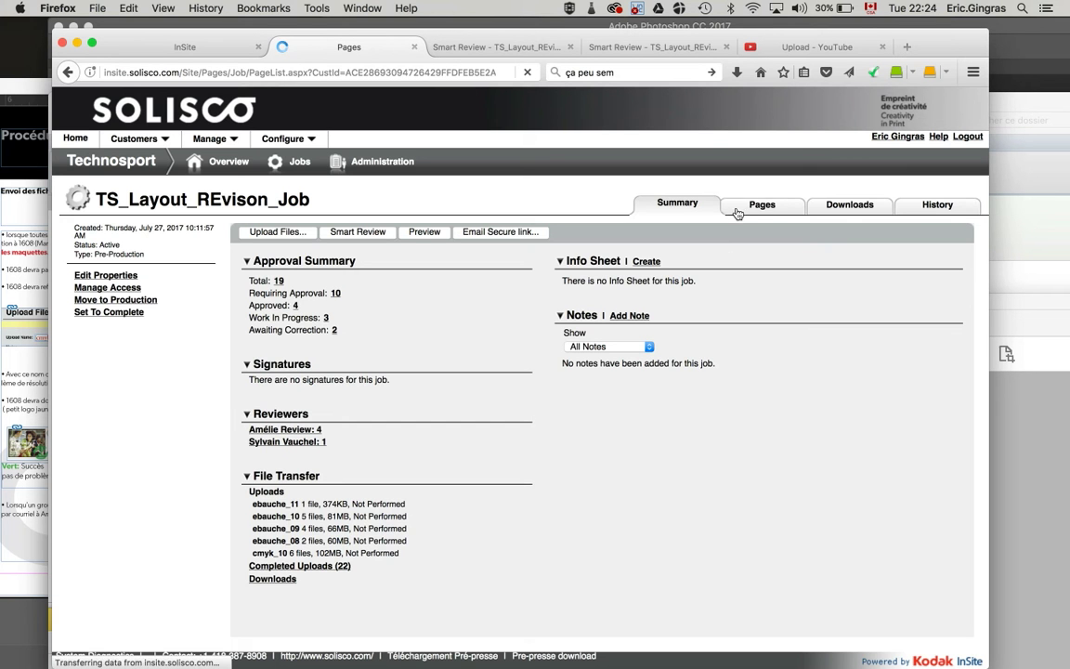
scroll(481, 364, down, 5)
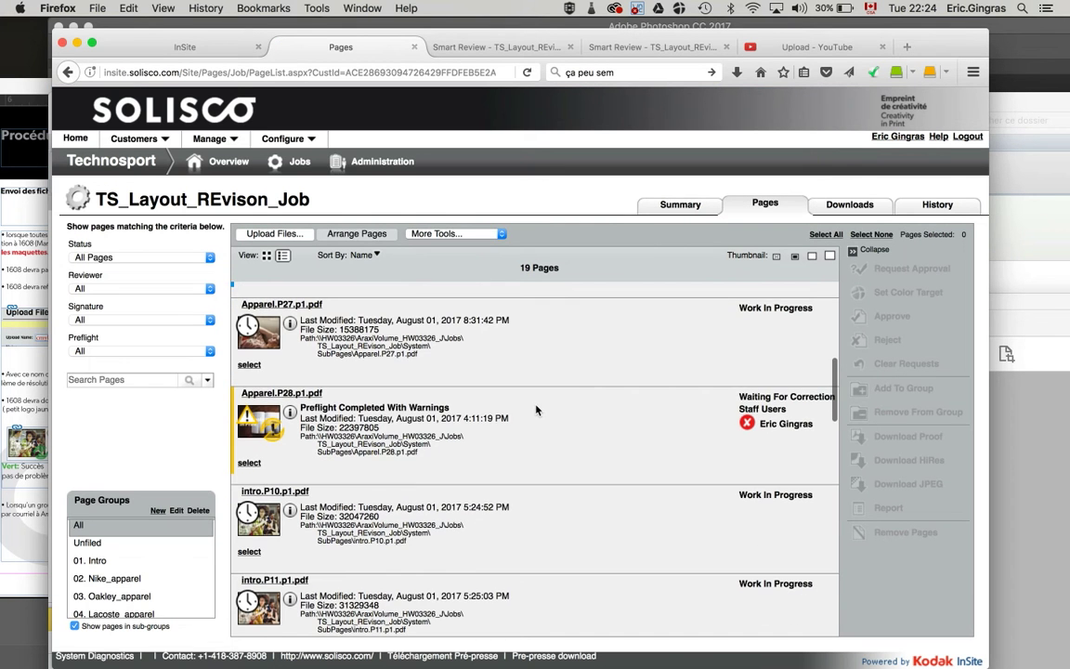
scroll(305, 457, down, 2)
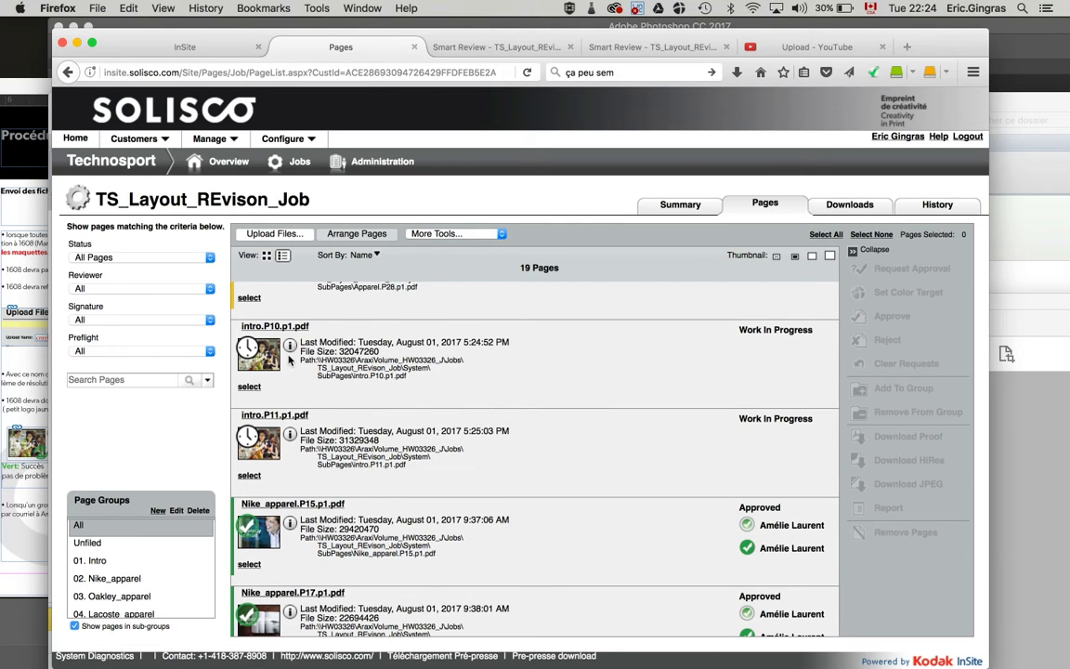
scroll(316, 372, down, 10)
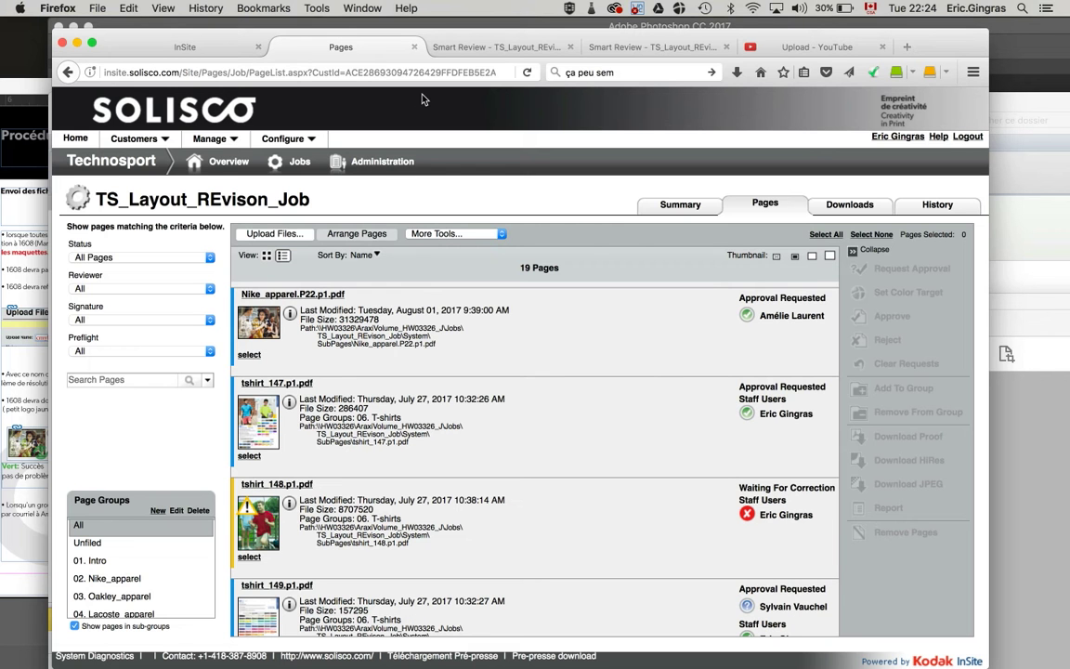
- Revisit the tshirt_150 comparison in Smart Review and read page 5 of procedure_Technosport_v2.pdf in Acrobat on final file approval
click(478, 44)
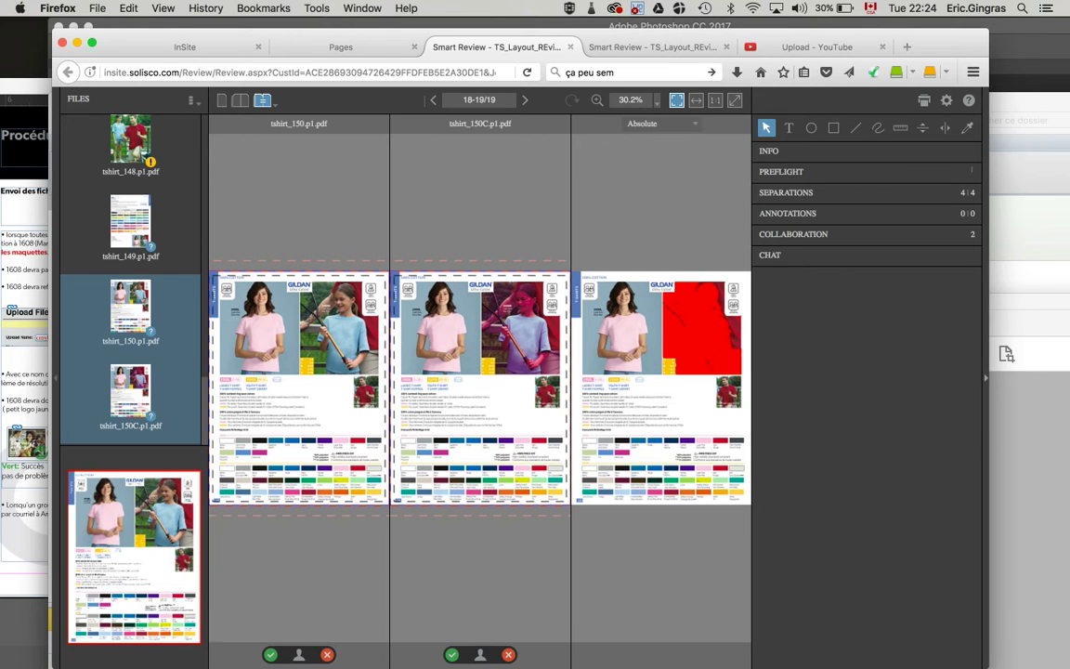
mouse_move(619, 654)
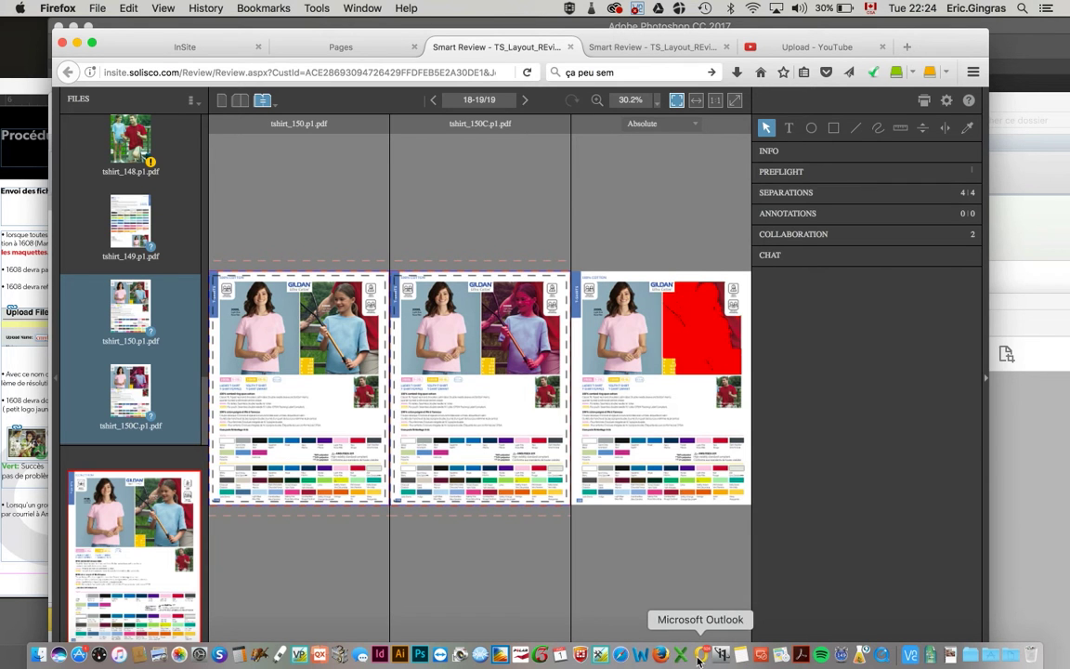
click(801, 654)
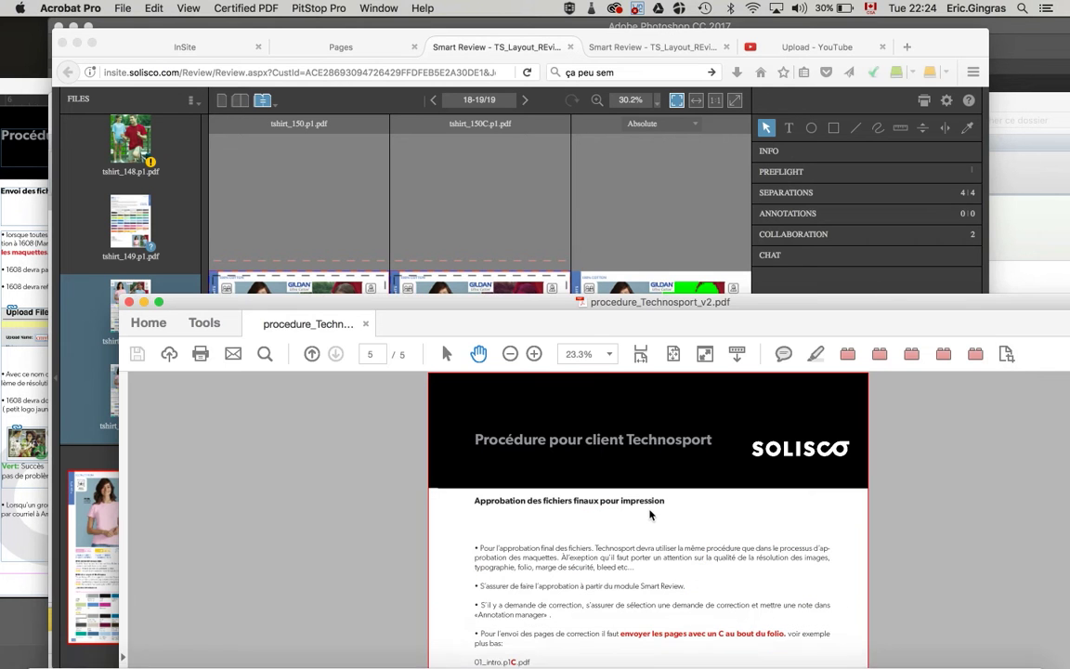
double_click(590, 299)
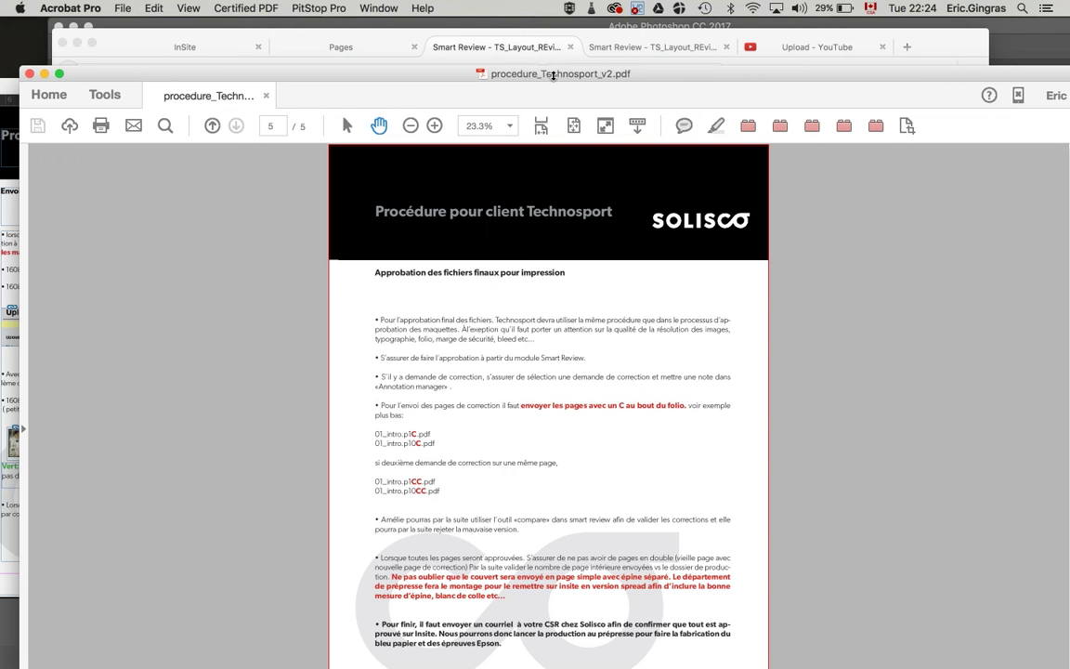
drag(554, 79, 655, 317)
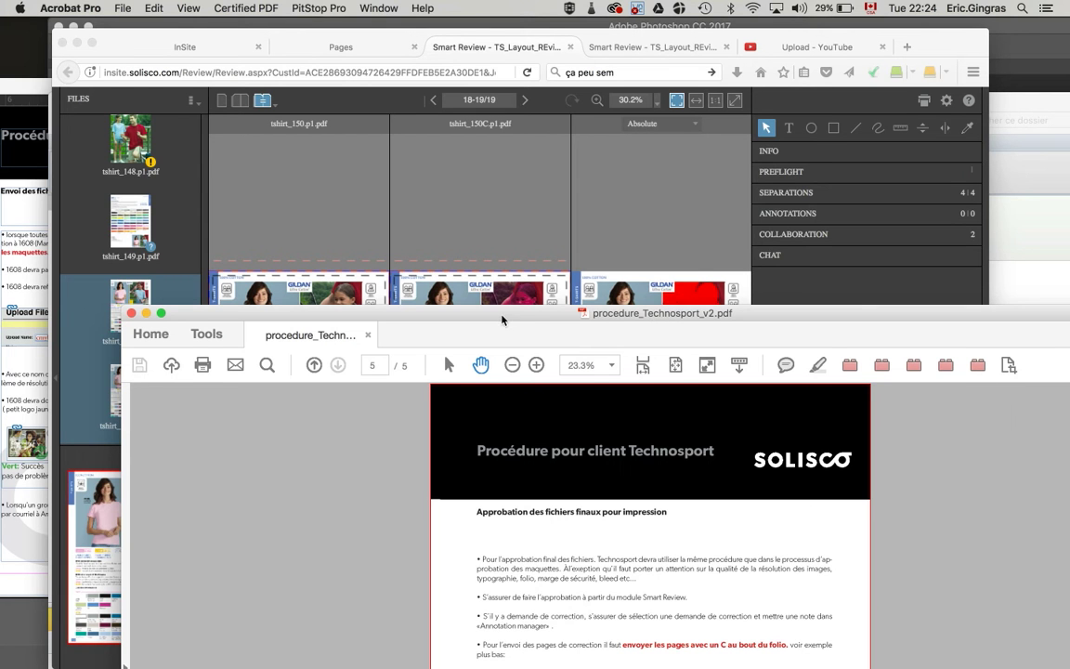
drag(501, 320, 458, 242)
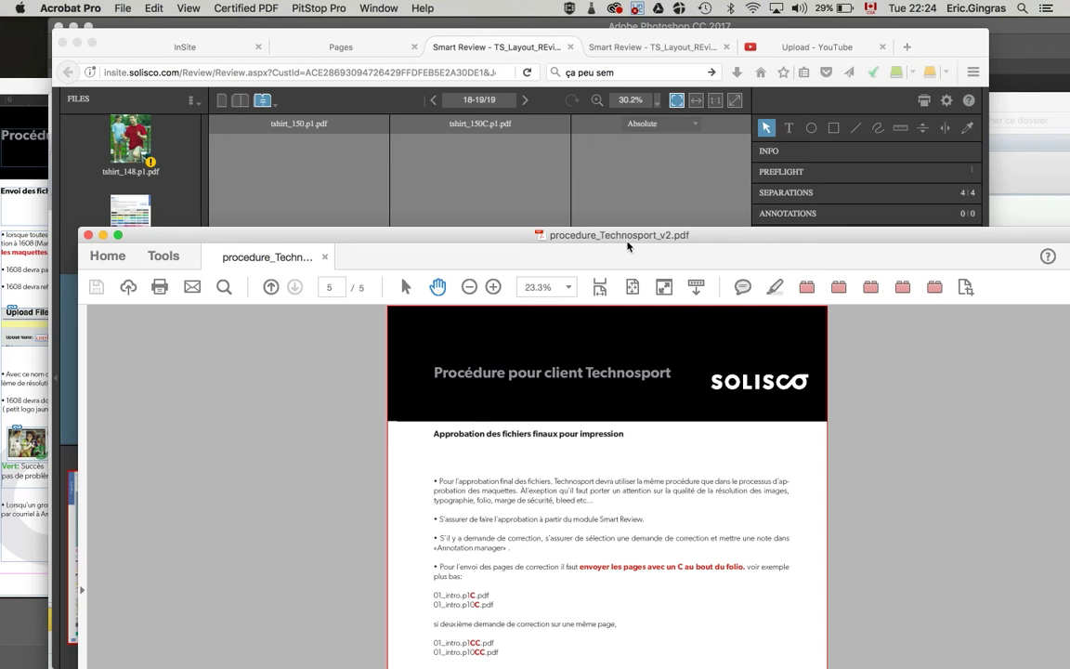
drag(627, 245, 597, 120)
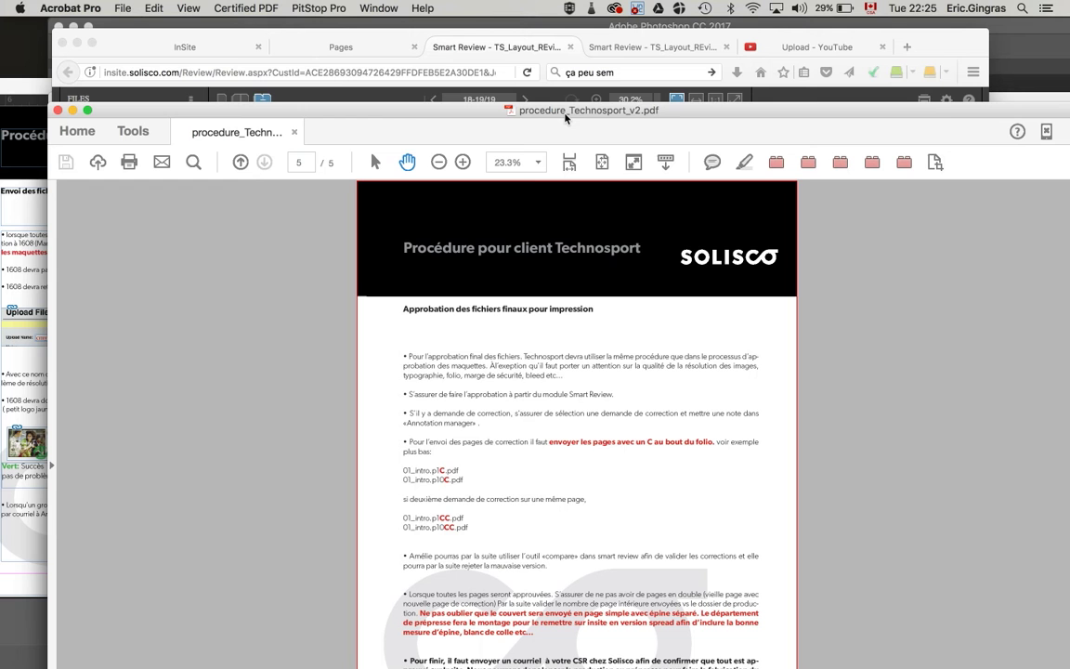
drag(581, 119, 641, 242)
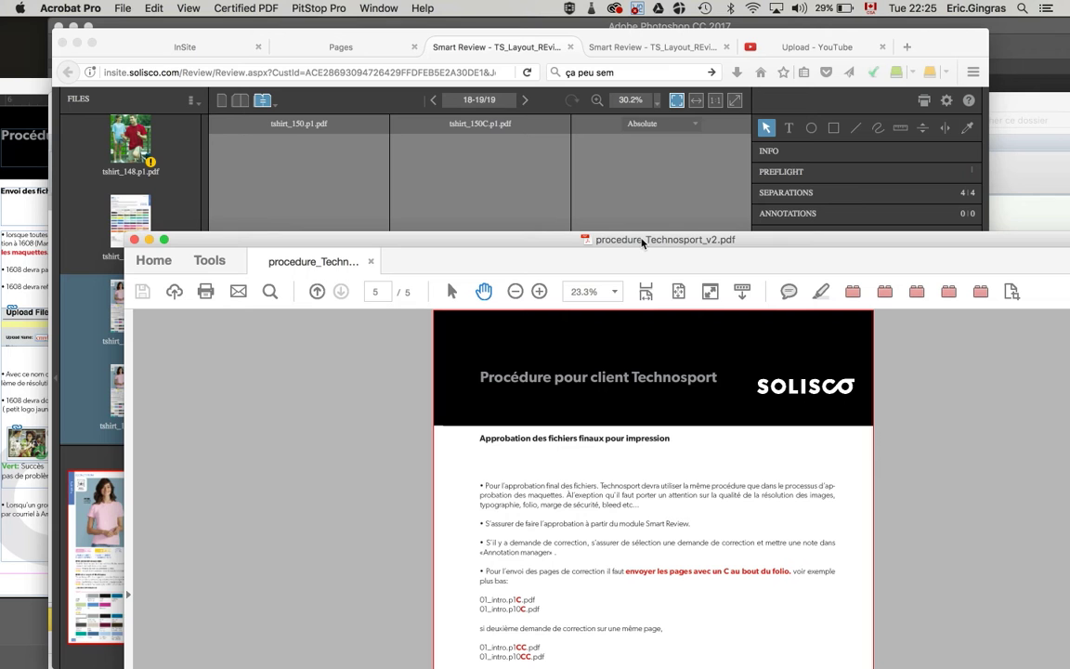
drag(641, 243, 536, 76)
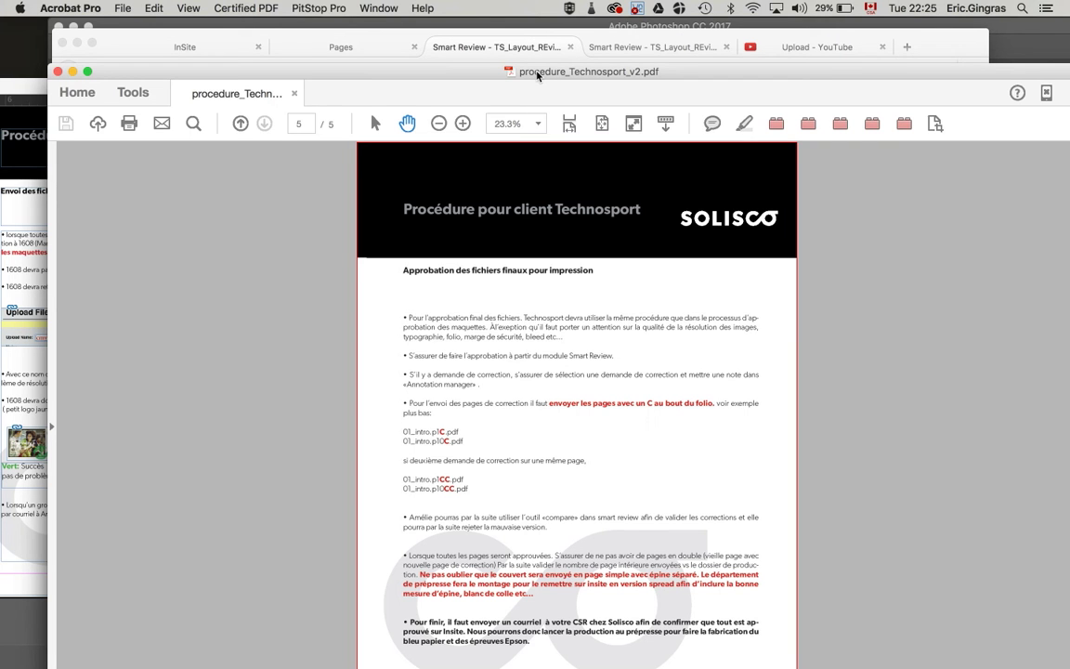
drag(538, 74, 524, 34)
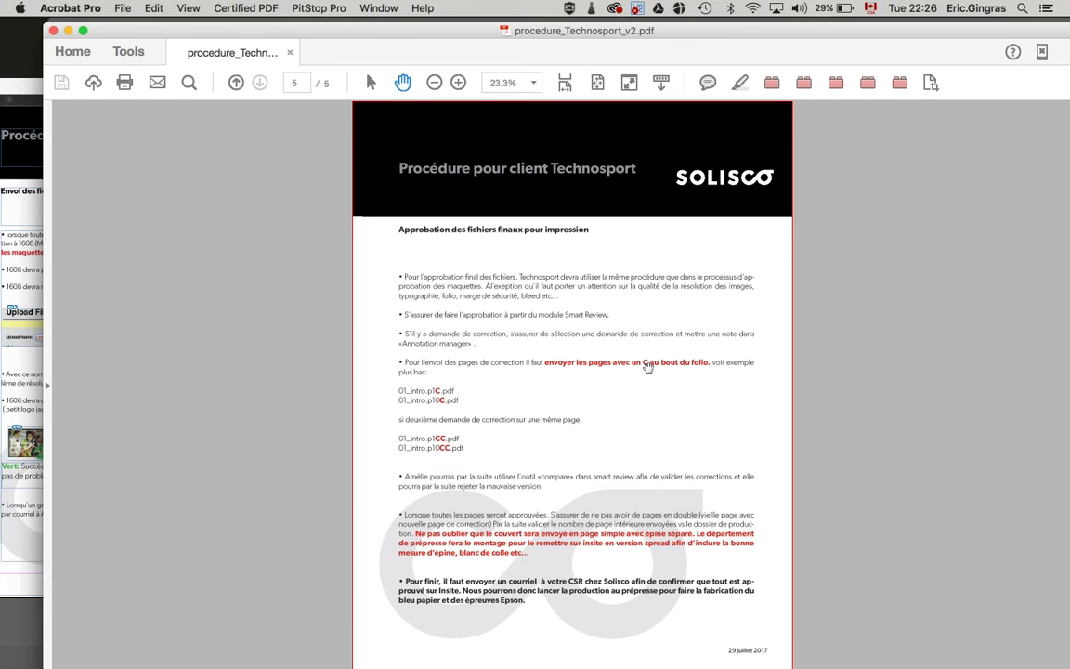
- Move the procedure PDF aside, return to the InSite page list in Firefox, and select all pages of the job
drag(489, 29, 701, 405)
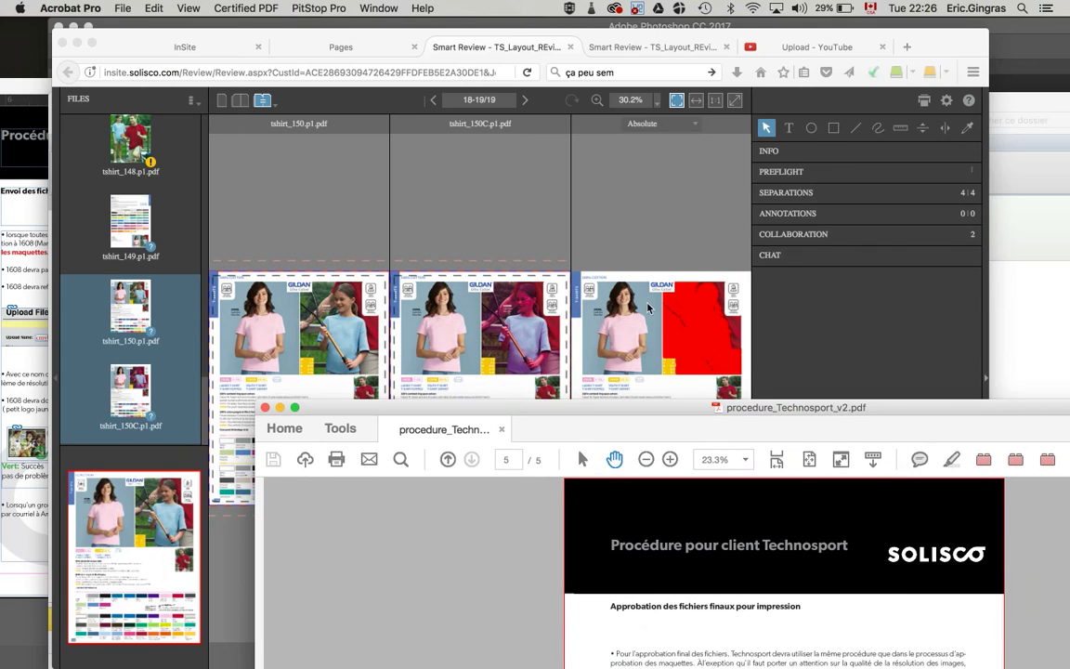
click(611, 230)
click(333, 45)
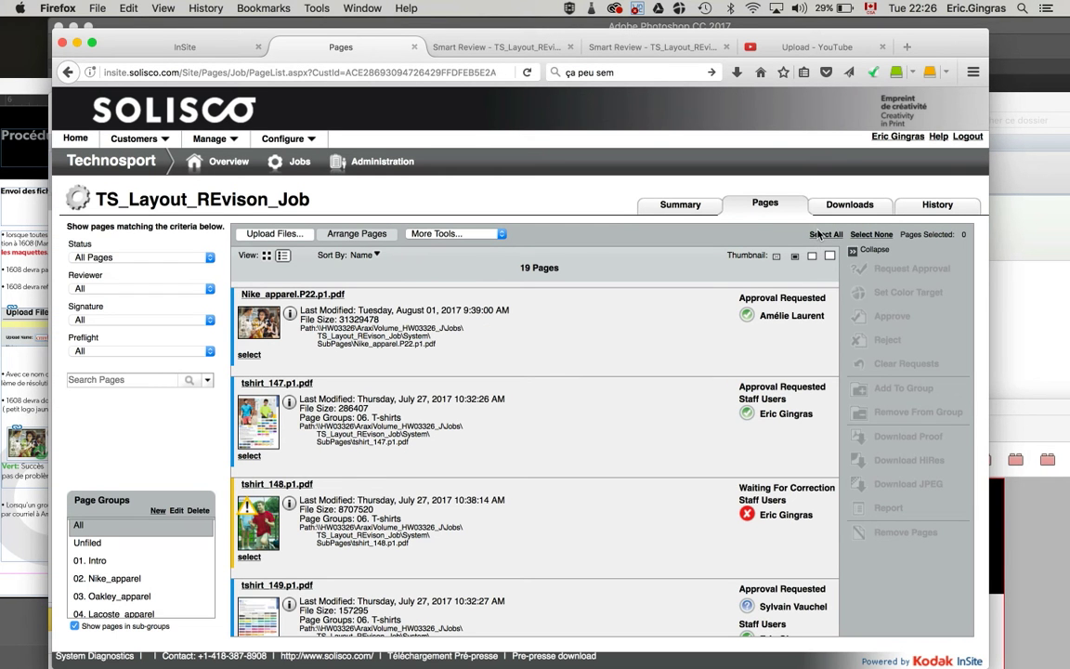
click(823, 234)
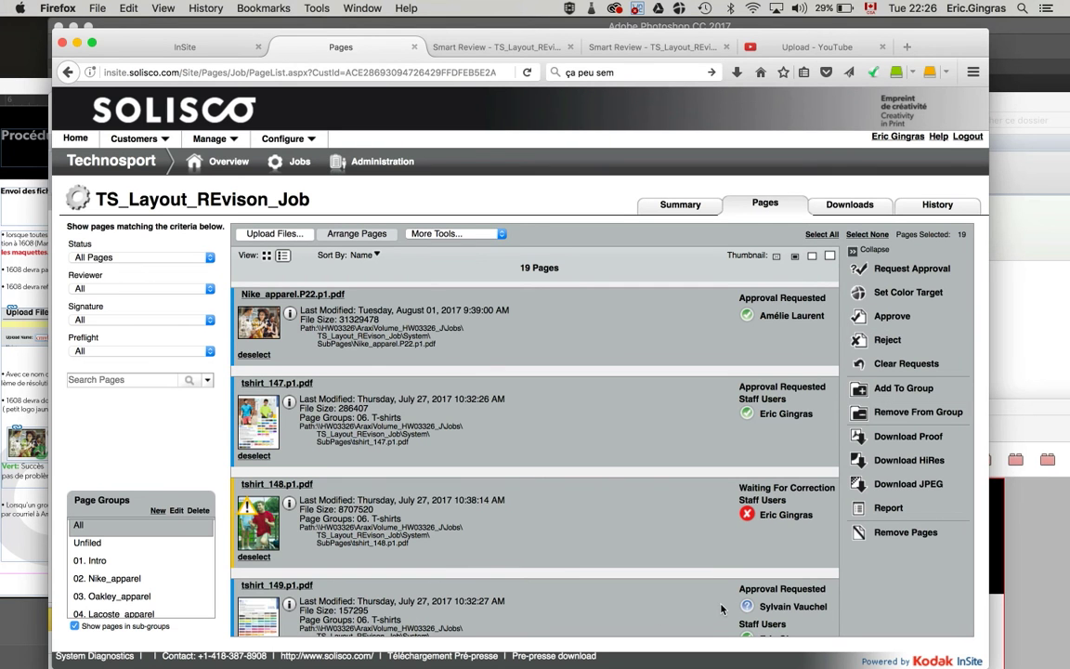
- Look through the whole selected page list, examining approval statuses and duplicate versions such as tshirt_150.p1.pdf and tshirt_150C.p1.pdf
scroll(721, 608, down, 2)
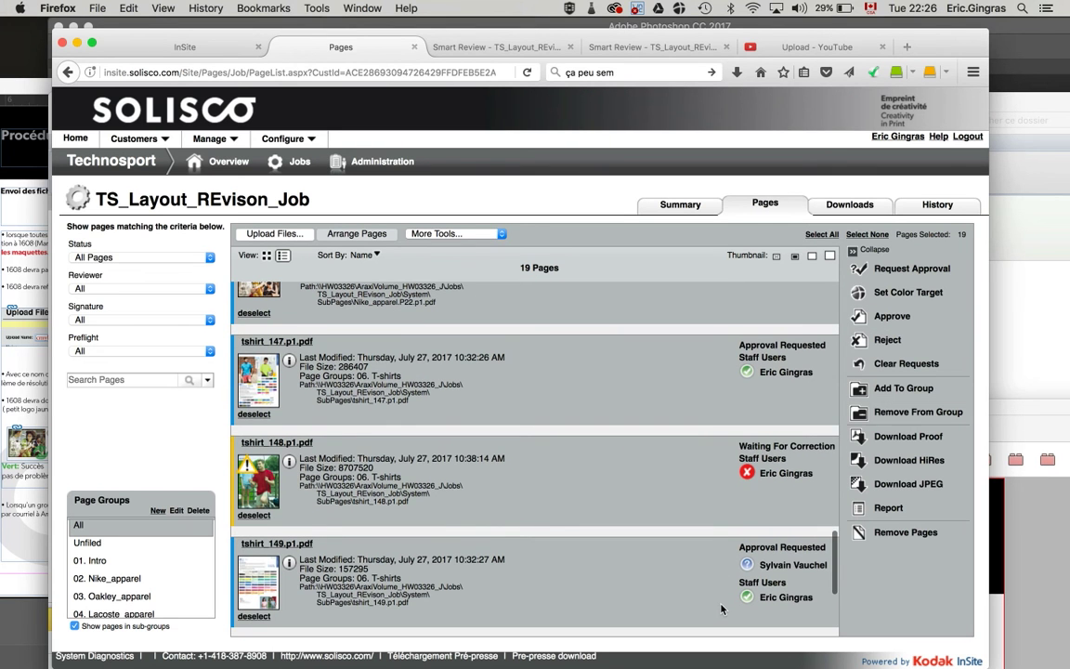
scroll(721, 608, down, 3)
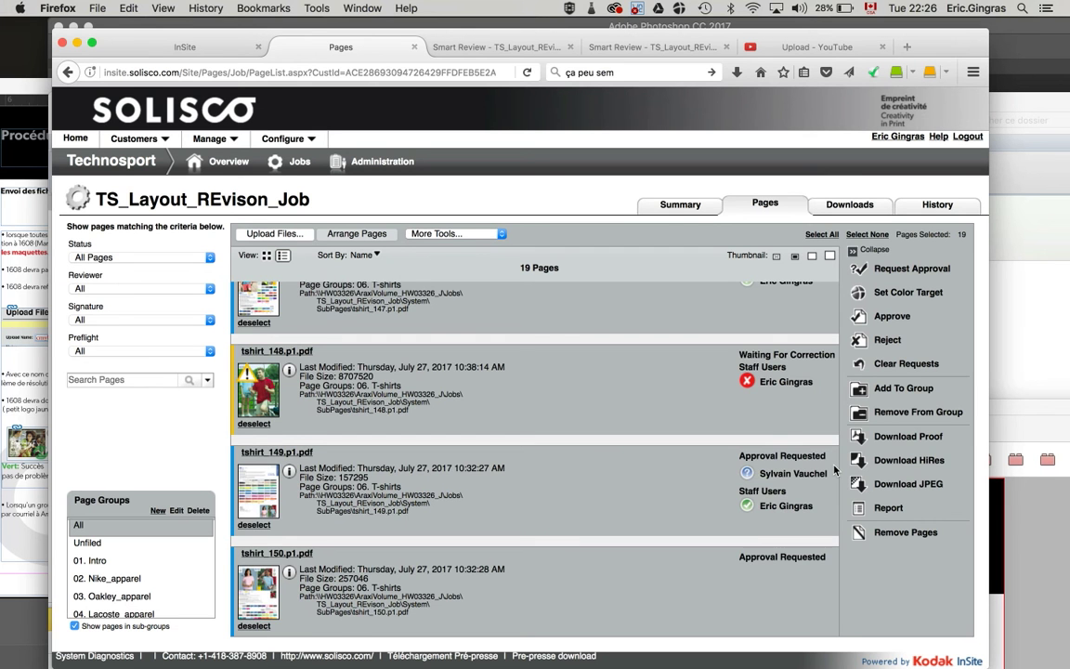
scroll(834, 471, down, 3)
scroll(834, 471, up, 10)
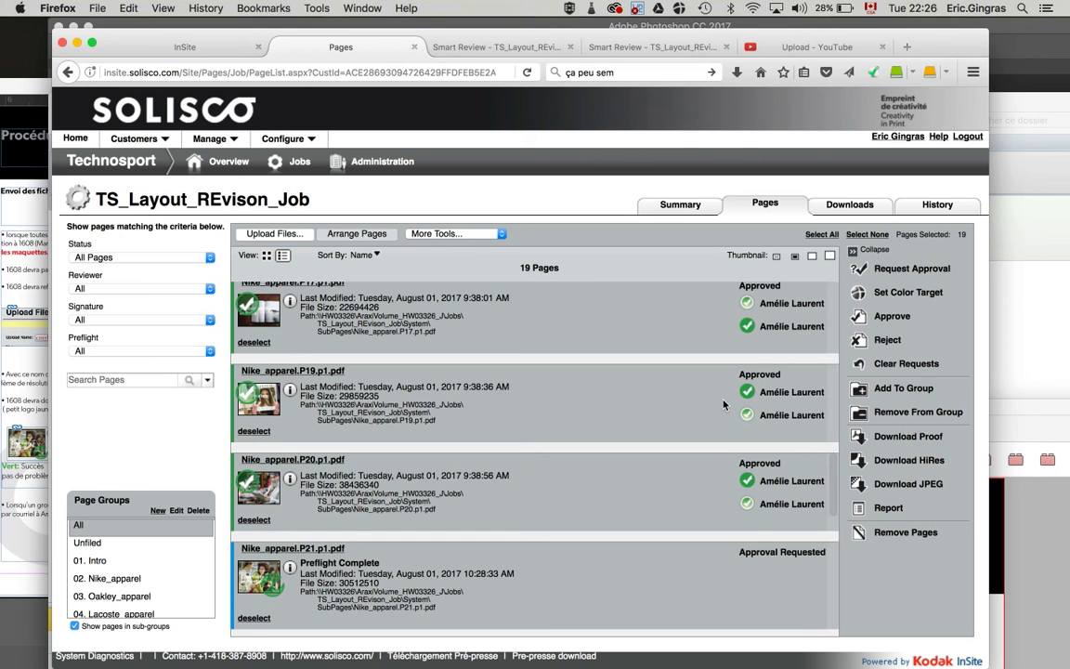
scroll(724, 404, down, 1)
scroll(724, 404, down, 3)
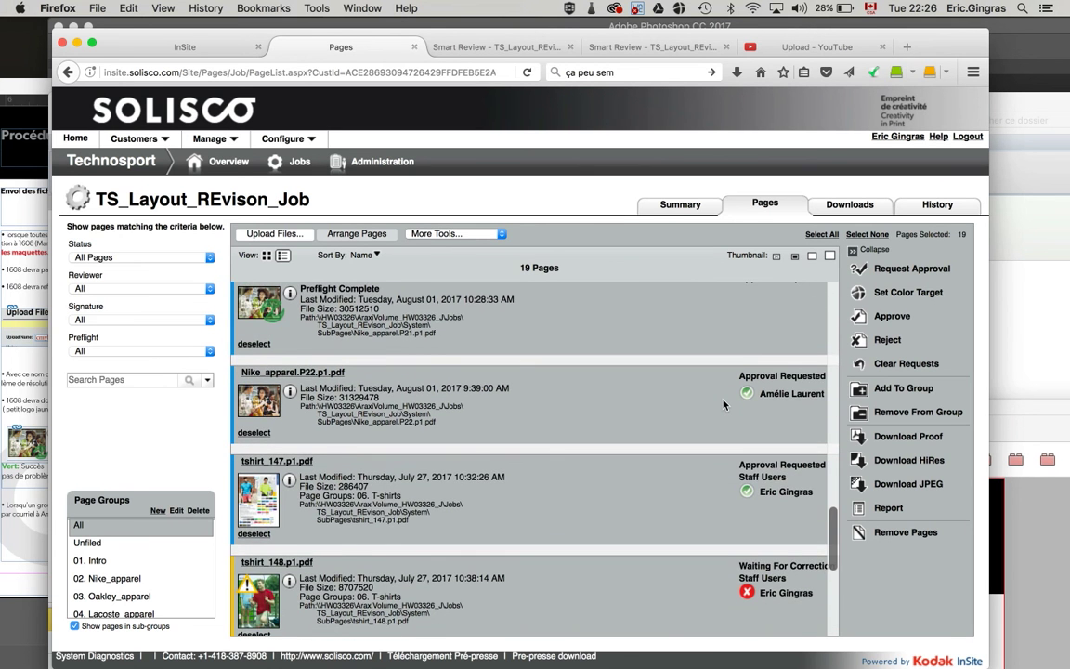
scroll(723, 404, up, 10)
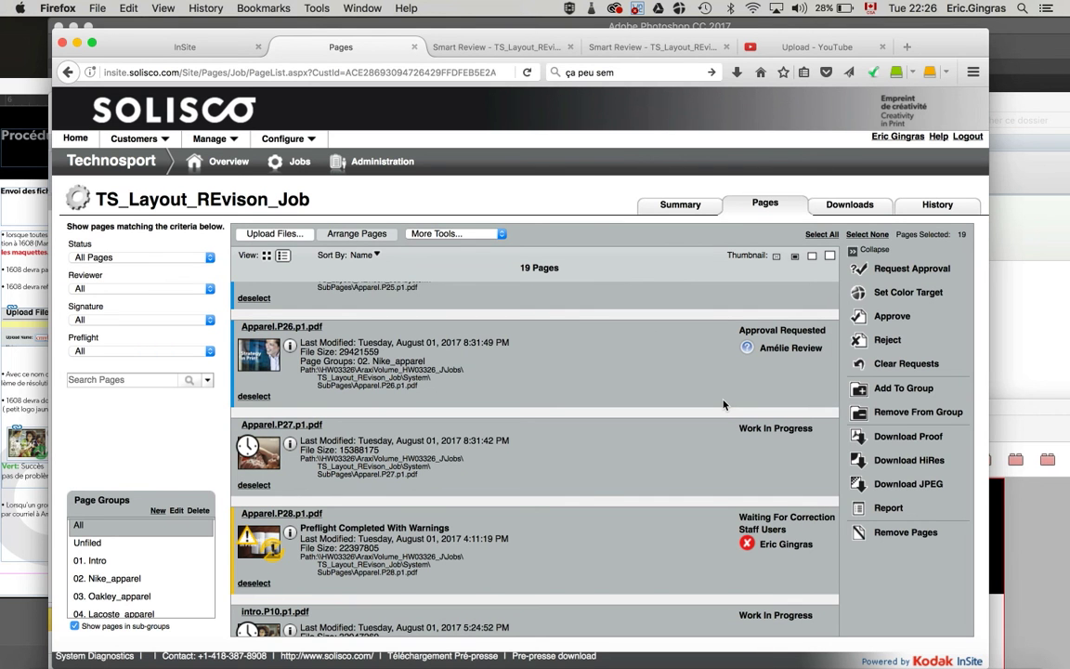
scroll(724, 404, up, 5)
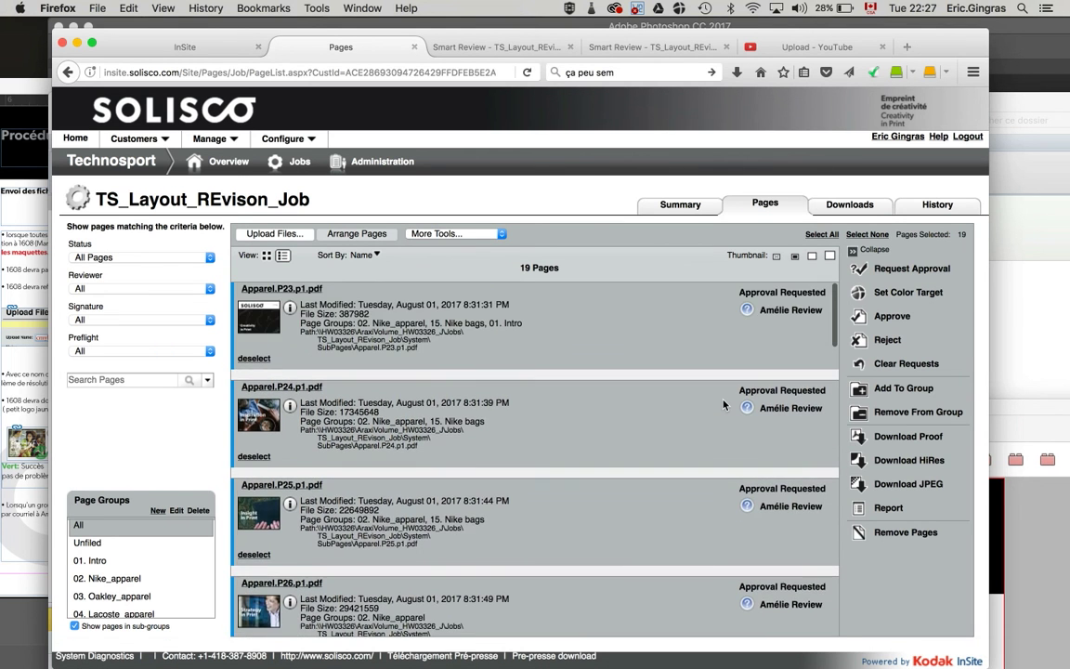
scroll(724, 404, down, 5)
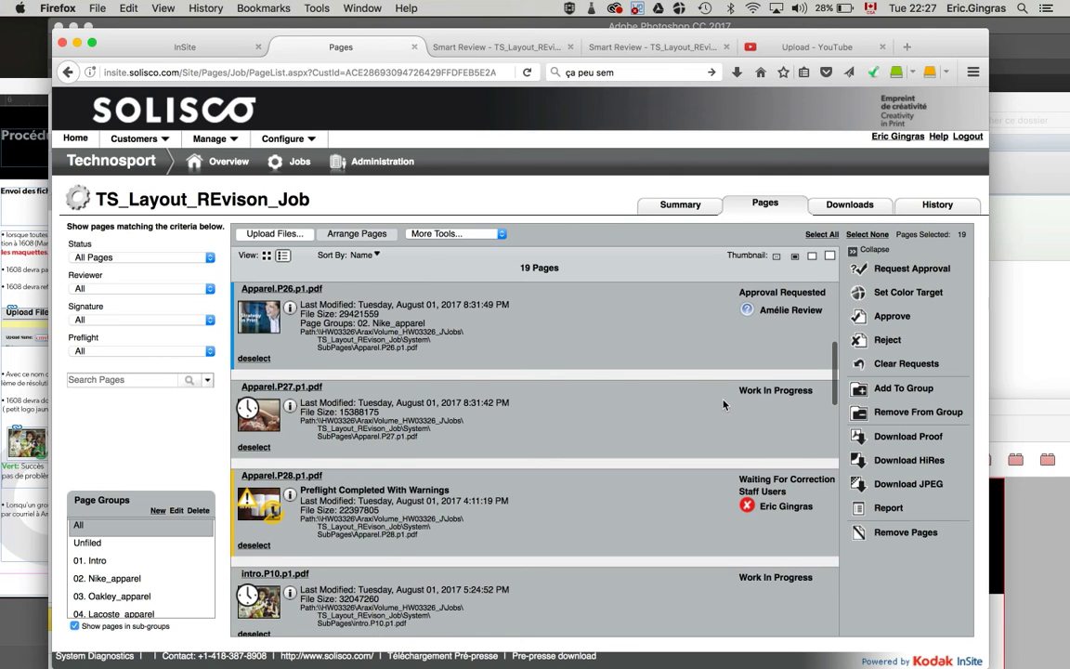
scroll(724, 404, down, 10)
scroll(724, 404, down, 10)
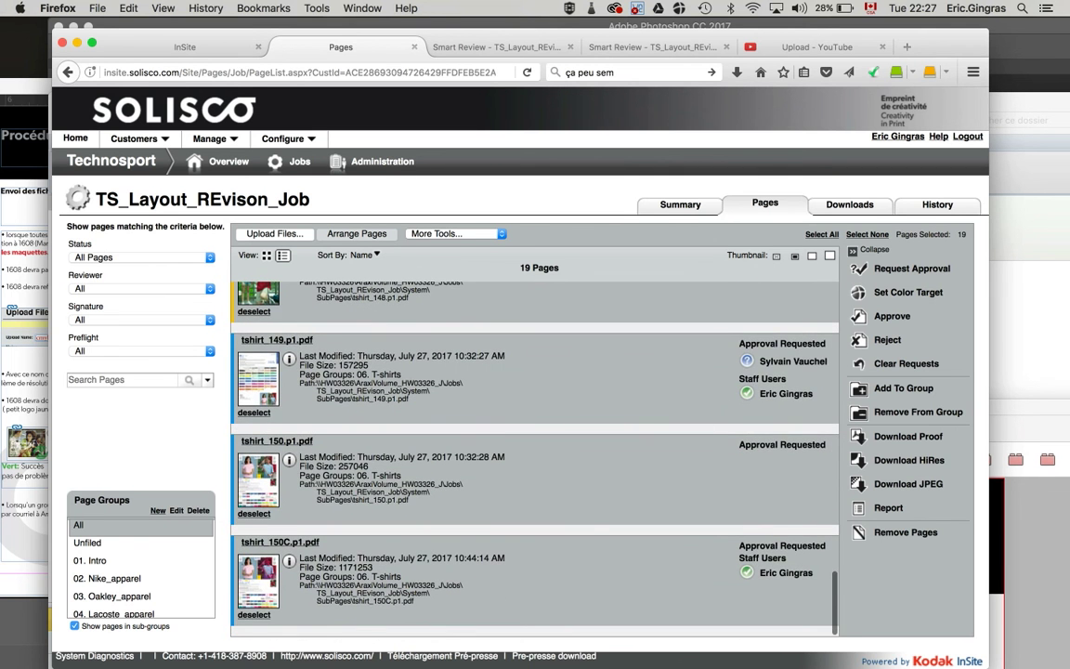
mouse_move(580, 655)
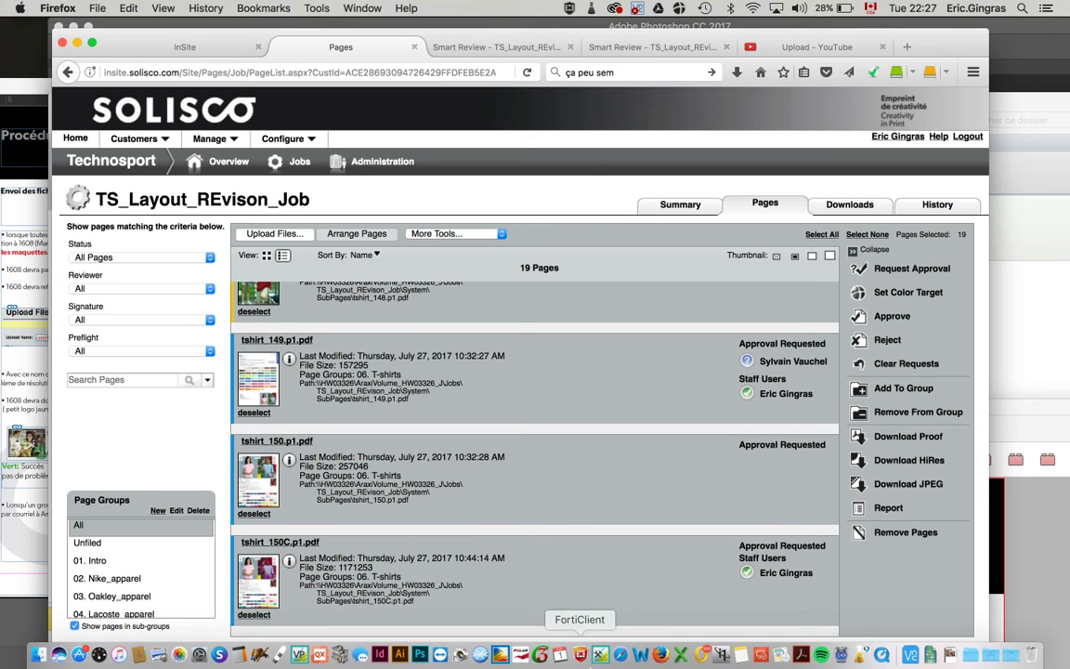